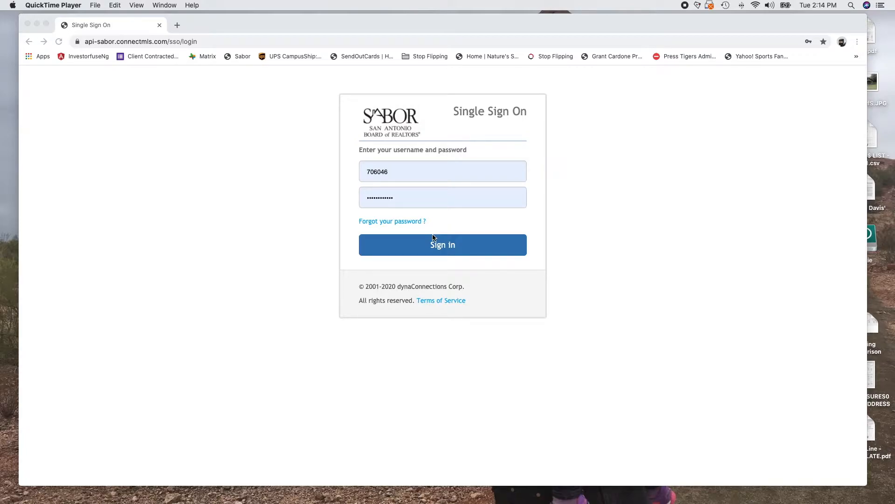
Sign in to the SABOR Member Dashboard, launch connectMLS, and show the Listings menu
left_click(450, 250)
left_click(451, 250)
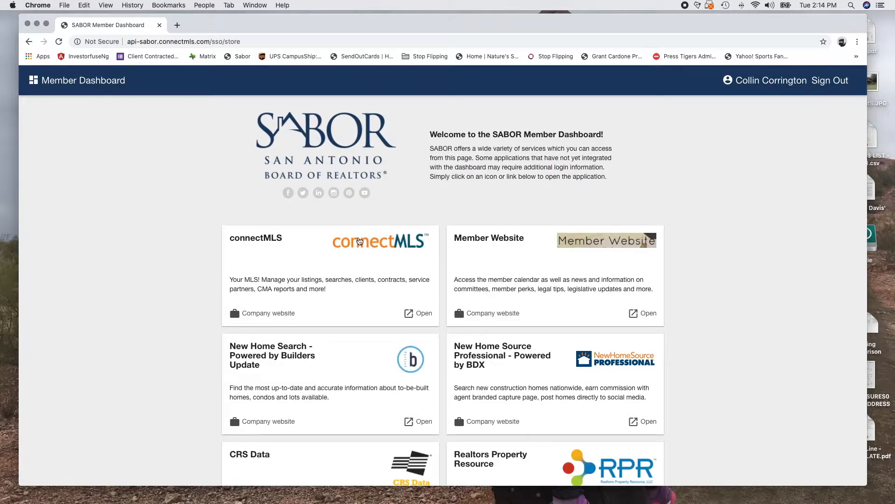
left_click(381, 243)
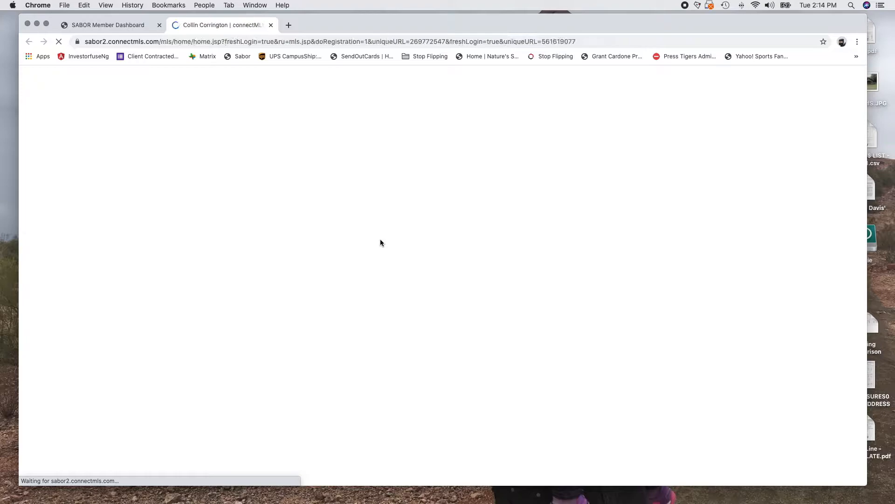
left_click(148, 80)
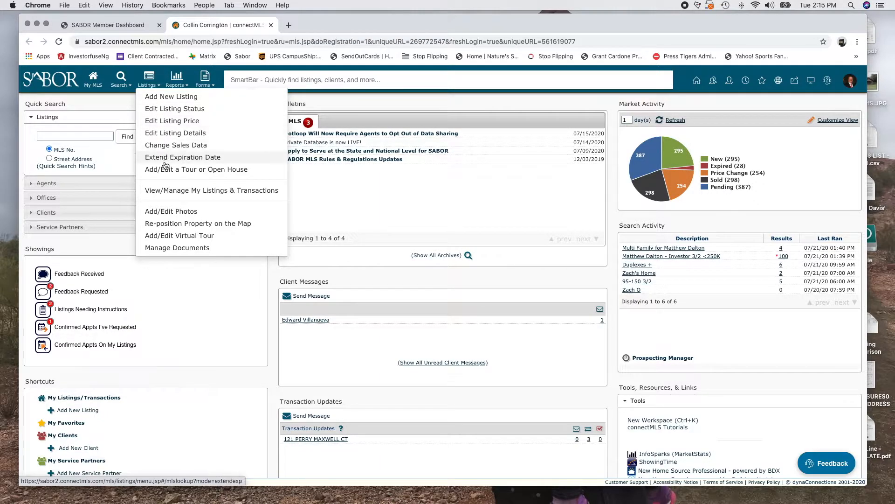
Add a new listing with class Single Residential, keeping Auto-populate from Tax data checked
left_click(166, 101)
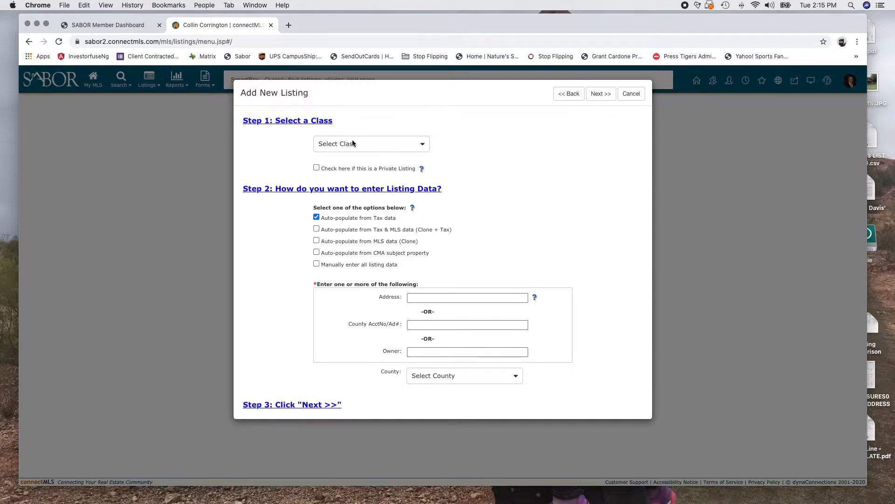
left_click(352, 143)
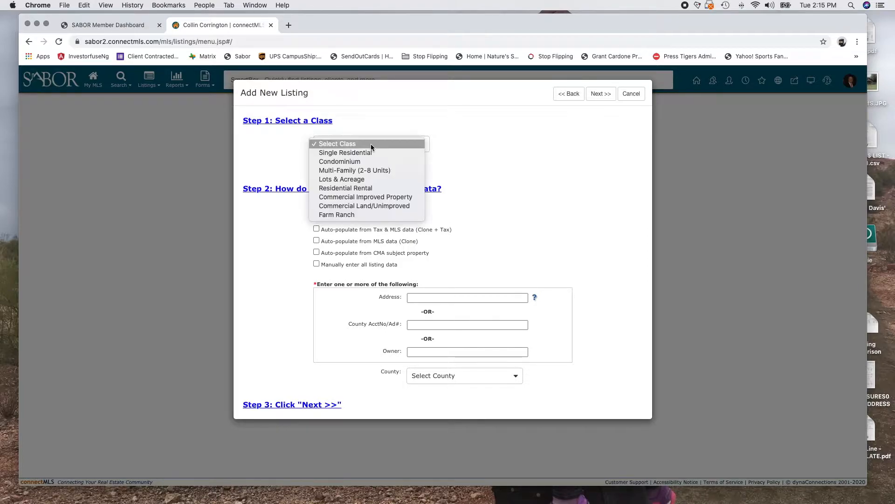
left_click(343, 150)
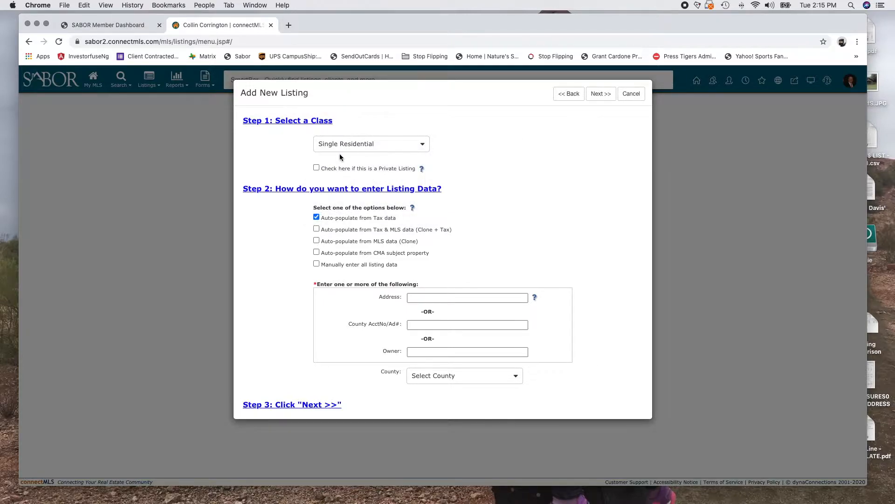
mouse_move(423, 171)
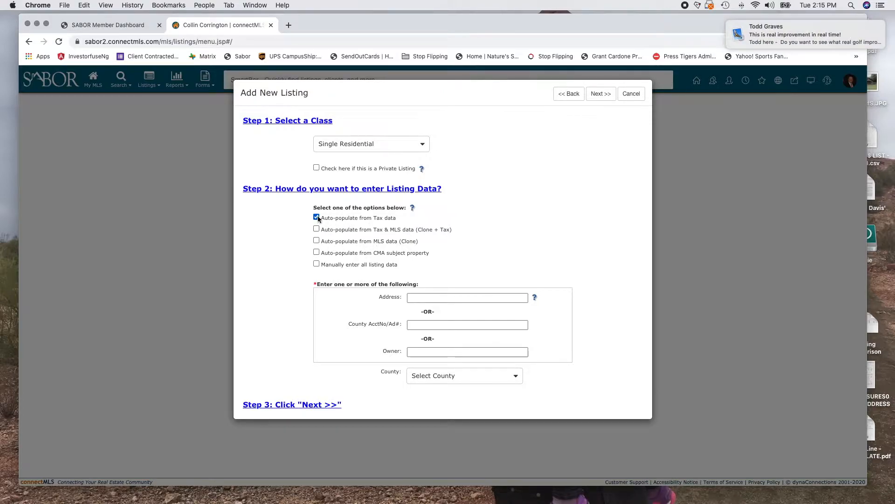
left_click(468, 298)
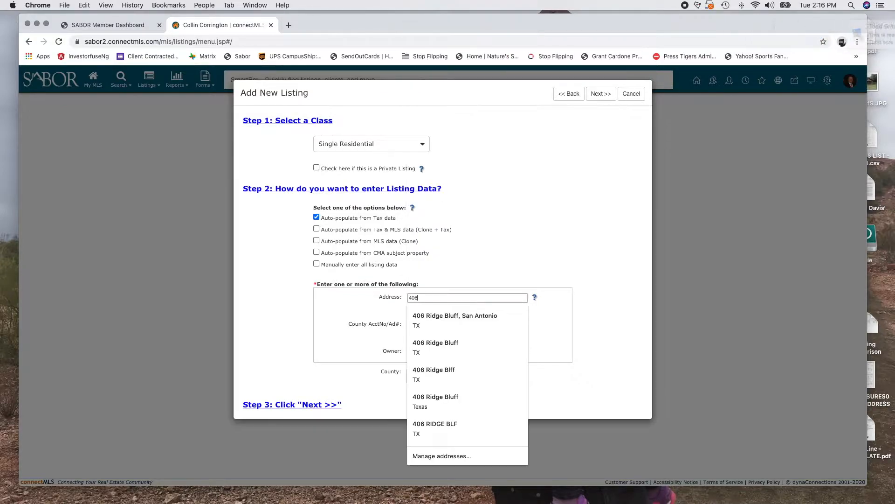
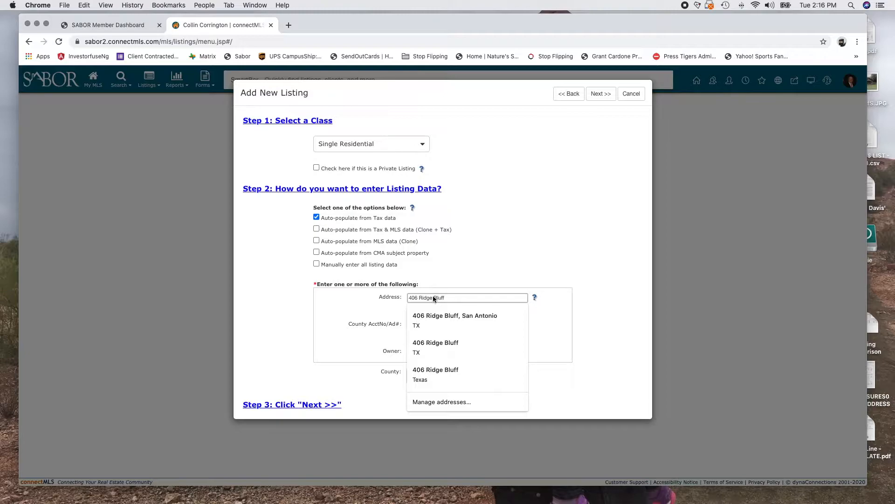
left_click(357, 298)
left_click(451, 350)
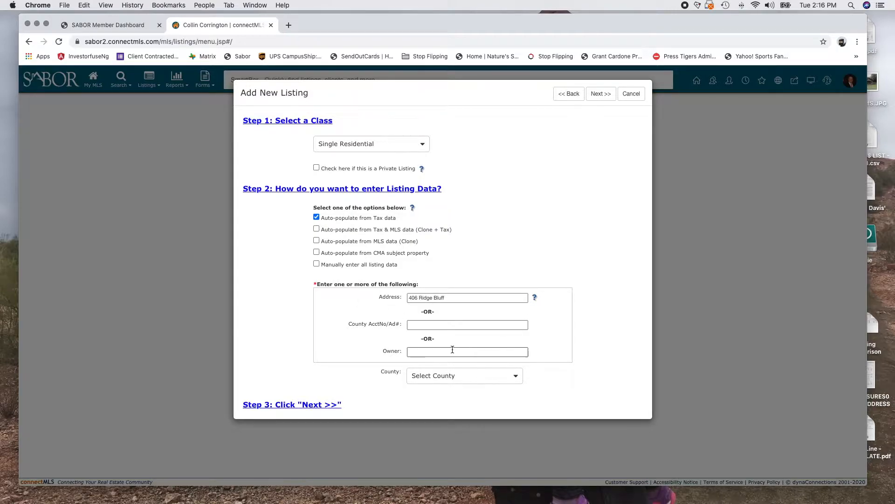
left_click(492, 379)
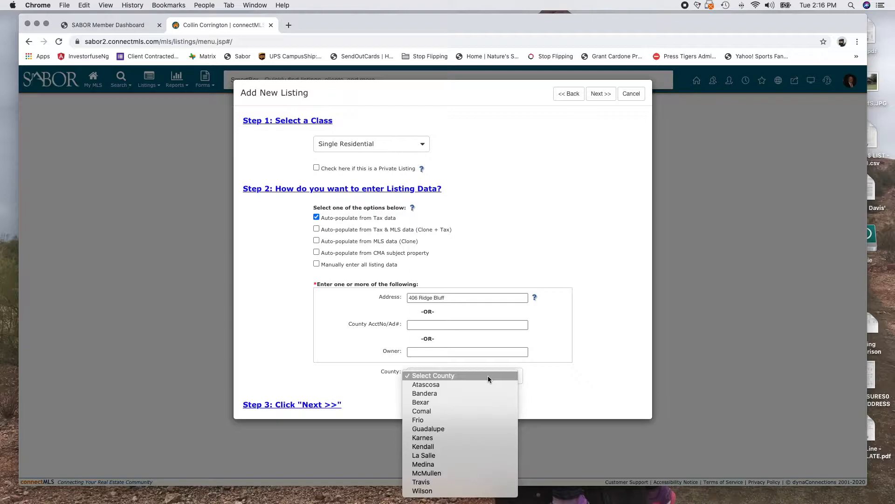
left_click(429, 405)
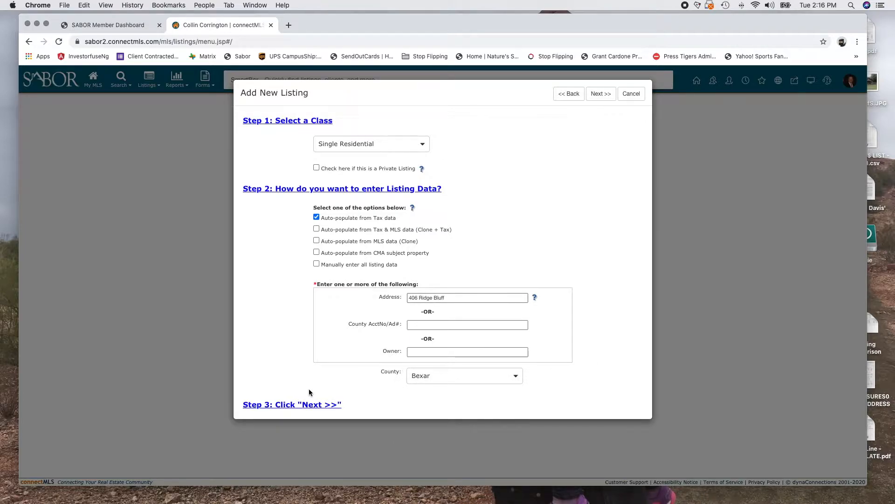
left_click(295, 405)
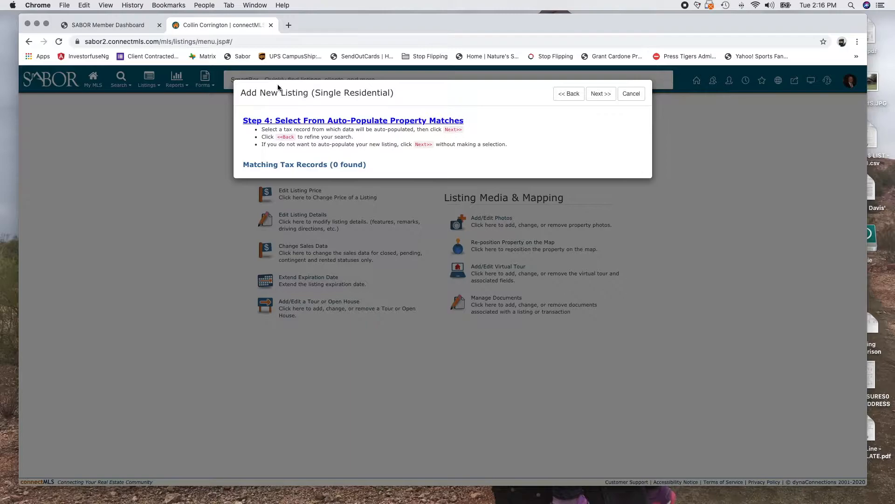
left_click(569, 95)
left_click(454, 298)
key("BackSpace")
key("BackSpace")
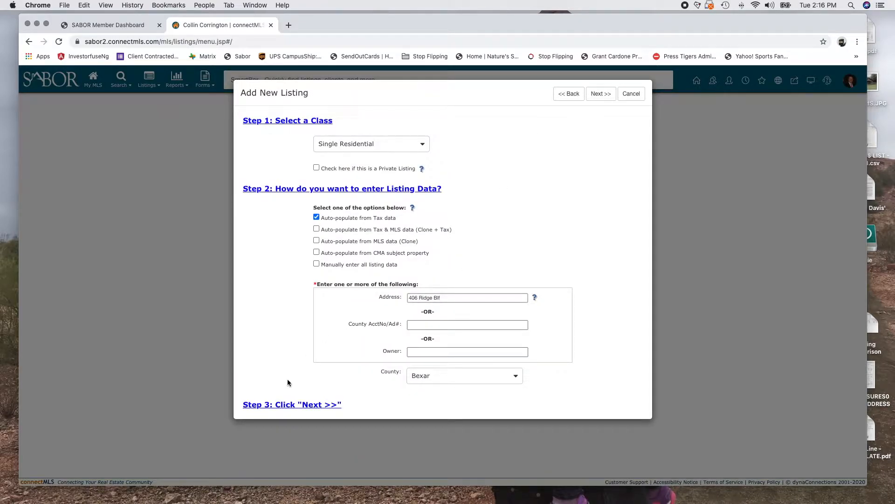
left_click(274, 405)
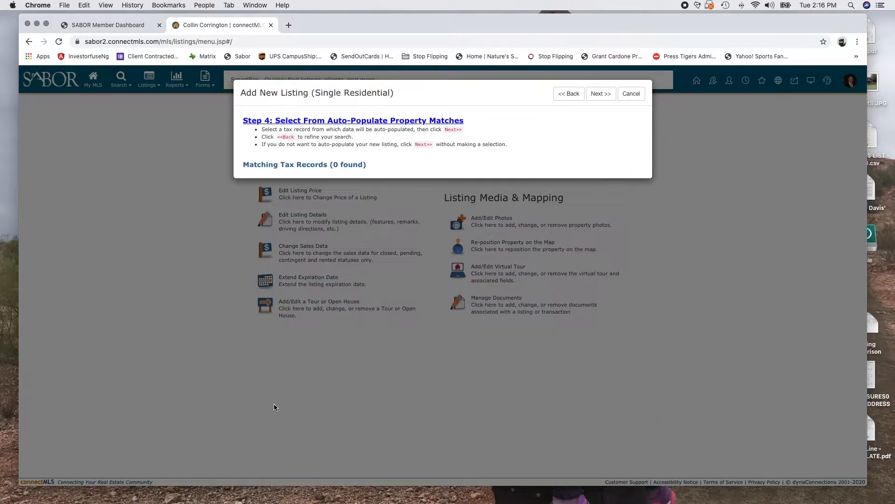
left_click(569, 94)
left_click(458, 298)
key("BackSpace")
key("BackSpace")
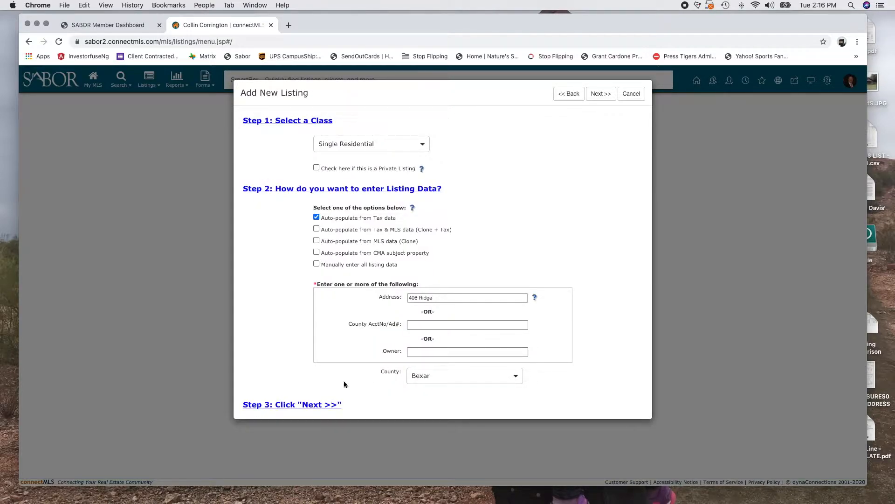
left_click(274, 404)
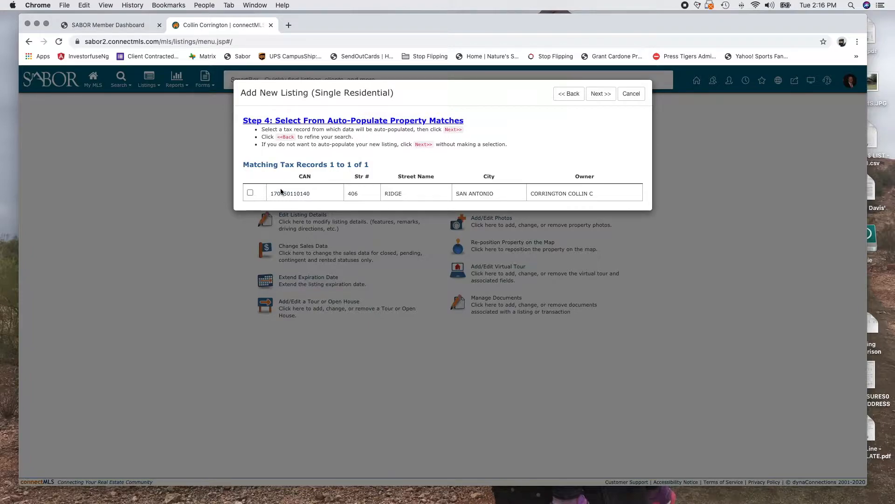
left_click(251, 192)
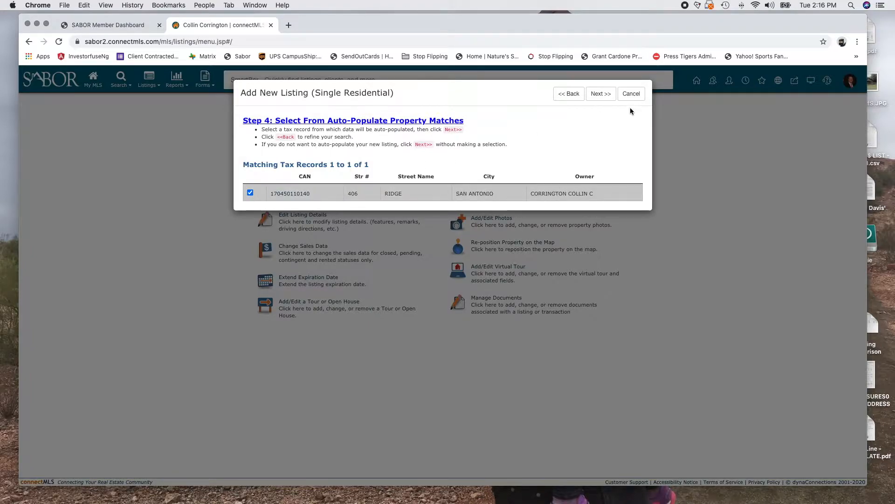
left_click(601, 95)
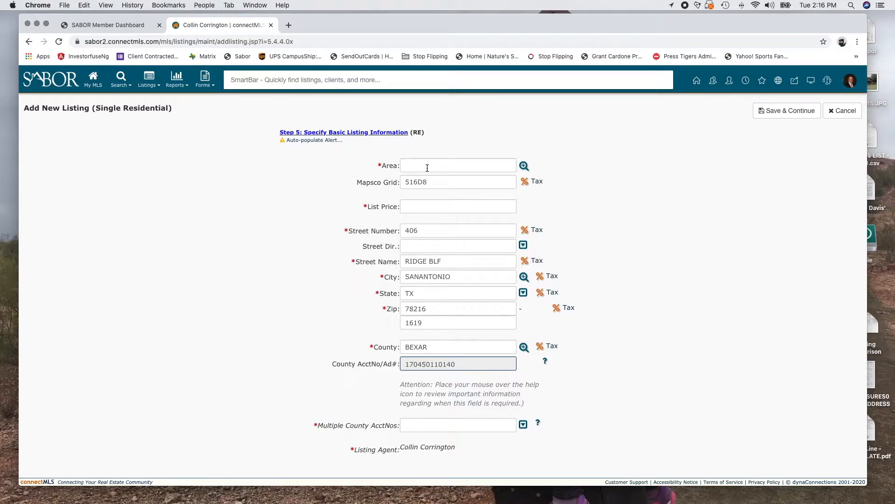
Set the Area to 0600 by picking it on the Bexar area map
scroll(370, 446, "down", 1)
left_click(524, 166)
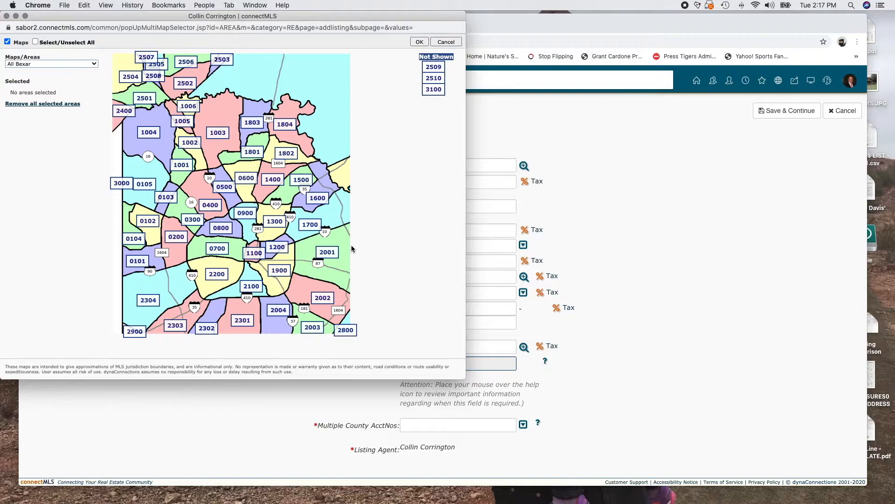
left_click(248, 191)
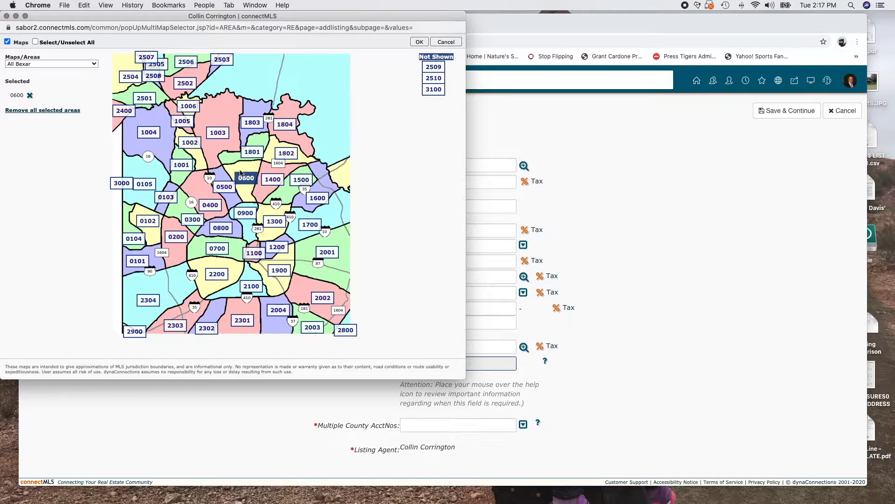
left_click(419, 41)
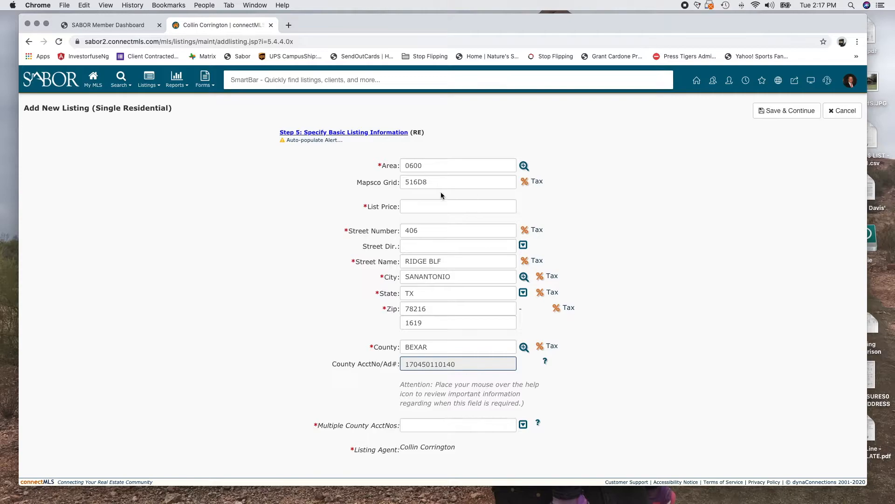
Enter List Price 1000000 and leave the street direction empty
left_click(426, 207)
type("1000000")
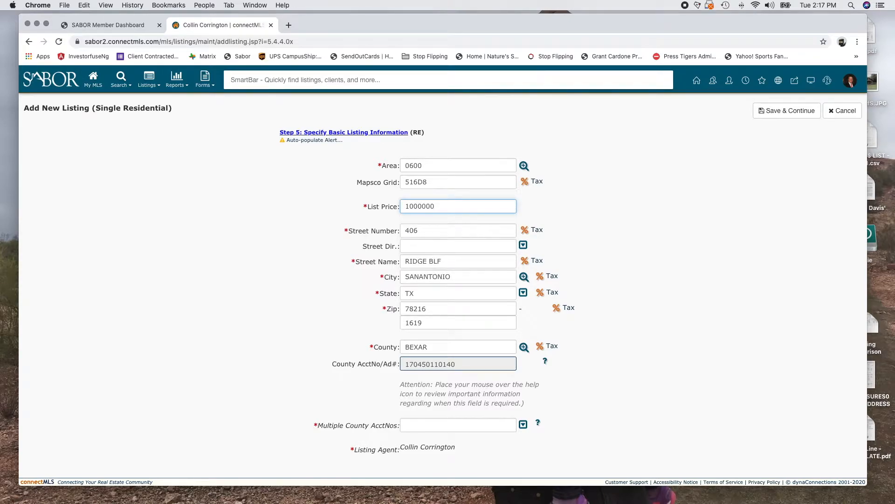
left_click(459, 237)
left_click(252, 288)
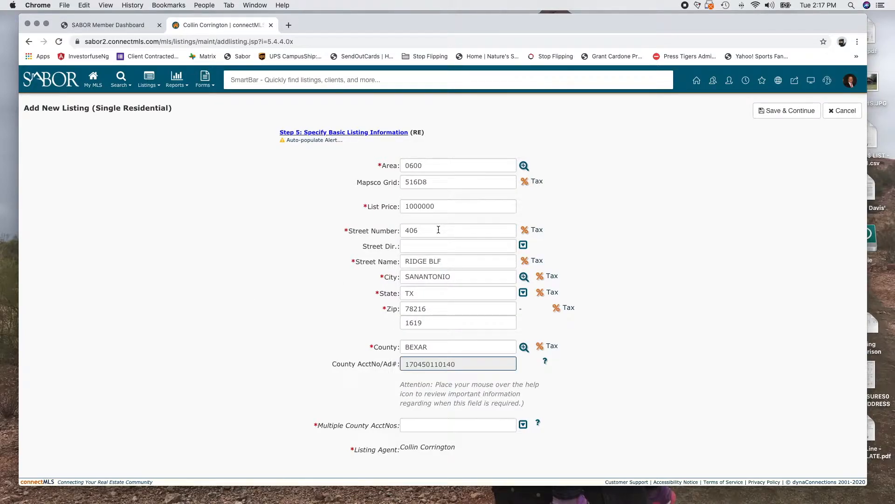
left_click(412, 247)
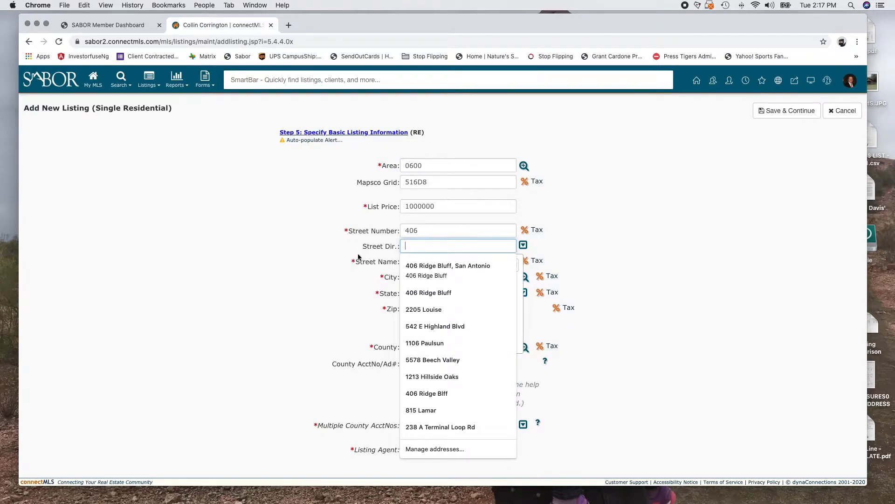
left_click(451, 250)
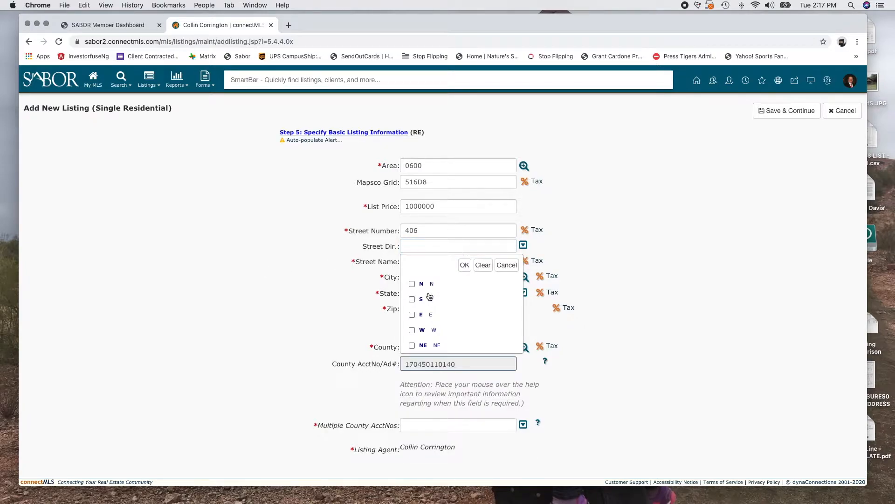
left_click(461, 262)
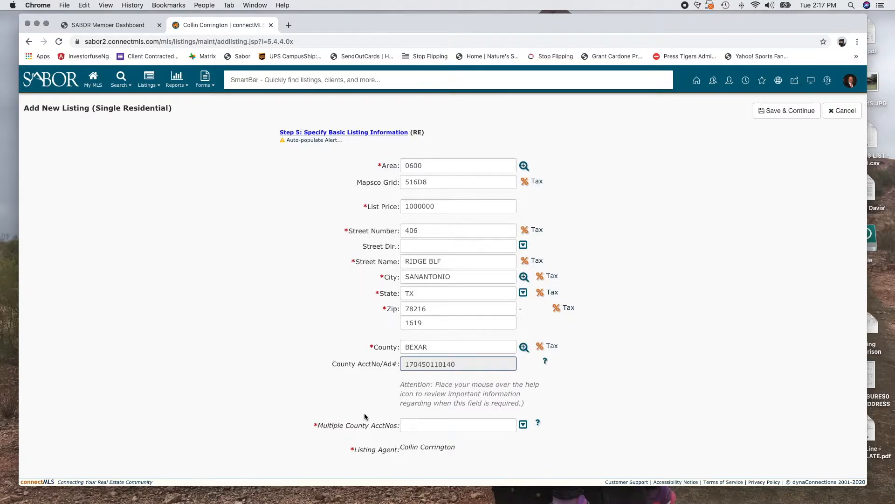
Set Multiple County AcctNos to NO
scroll(366, 416, "down", 1)
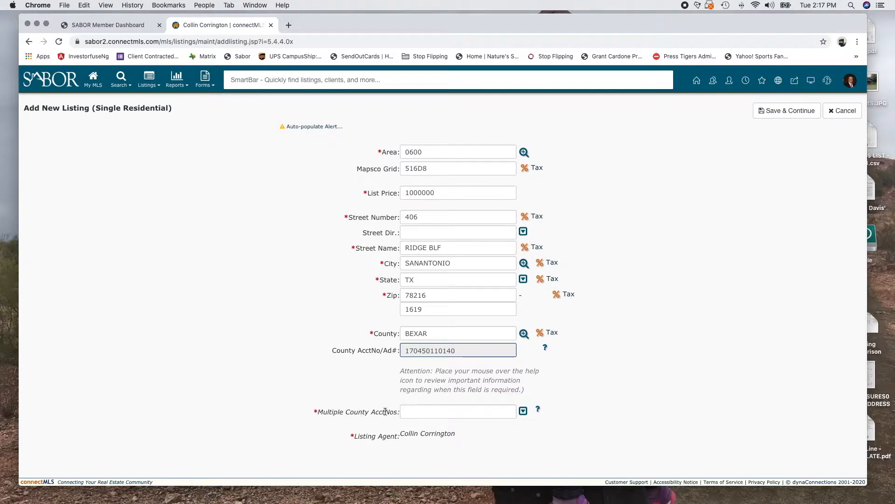
left_click(523, 410)
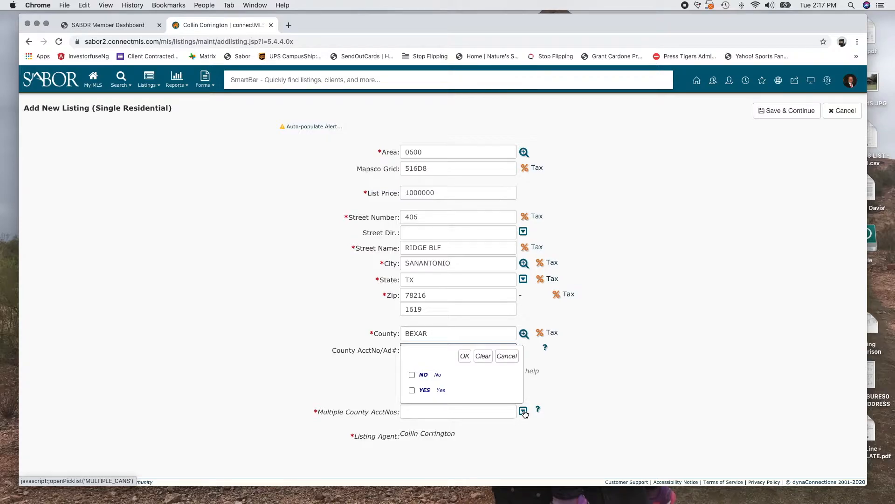
left_click(413, 374)
left_click(461, 357)
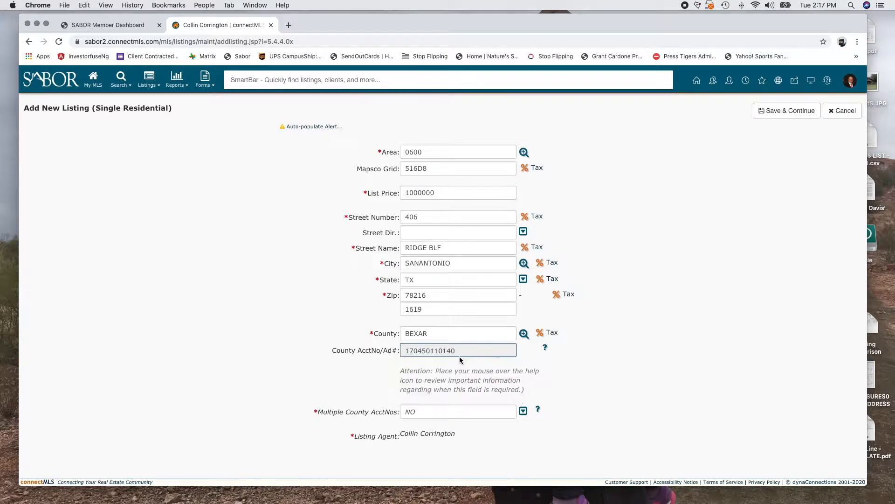
left_click(781, 112)
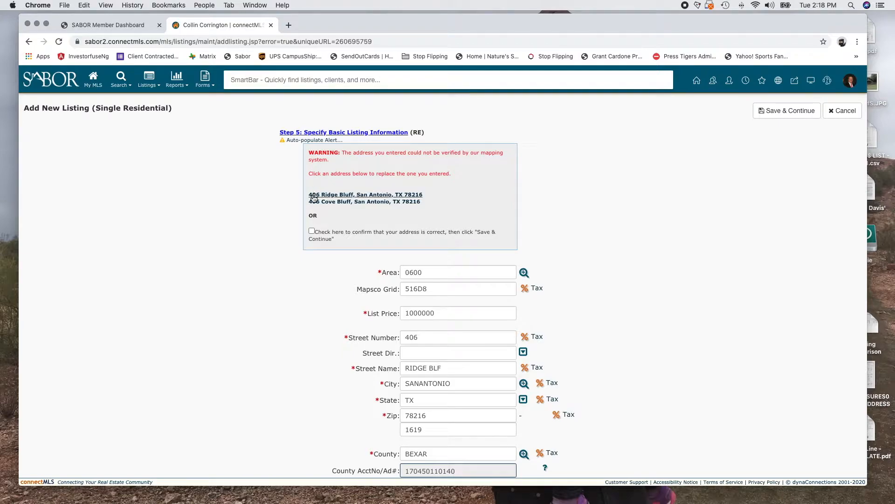
left_click(350, 195)
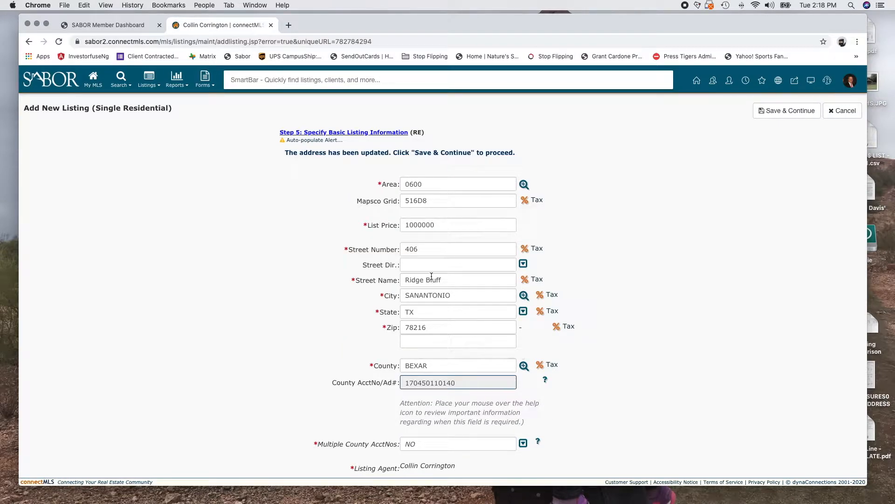
scroll(452, 381, "down", 2)
left_click(783, 110)
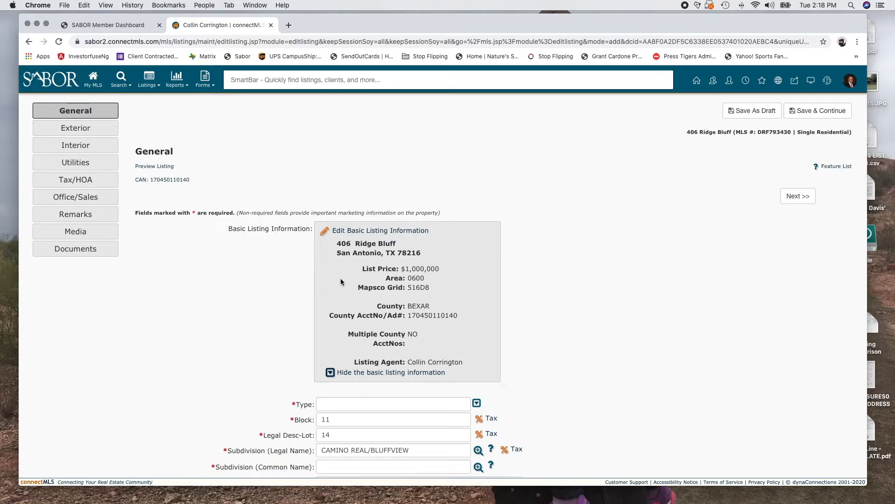
Set the property Type to SFD
scroll(341, 278, "down", 4)
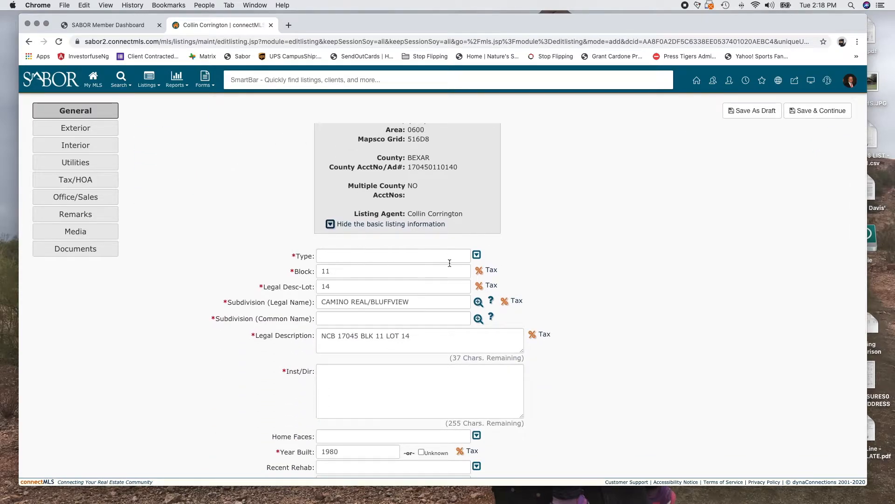
scroll(441, 401, "down", 6)
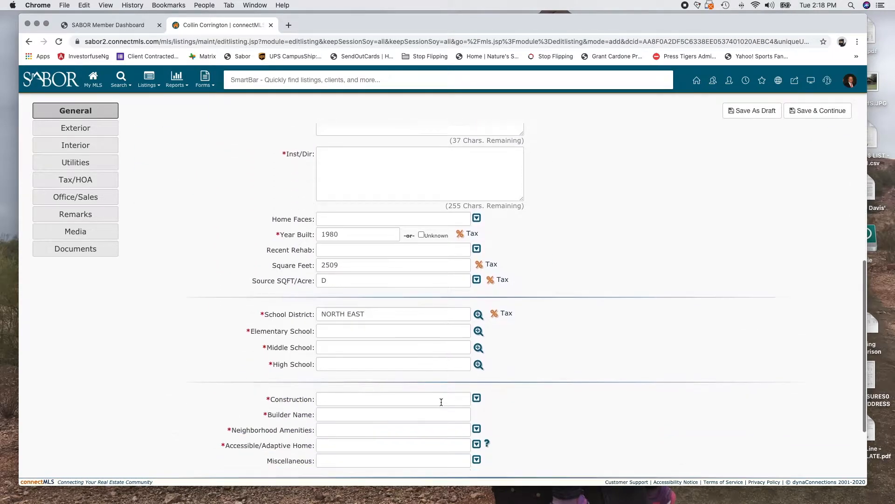
scroll(441, 402, "up", 9)
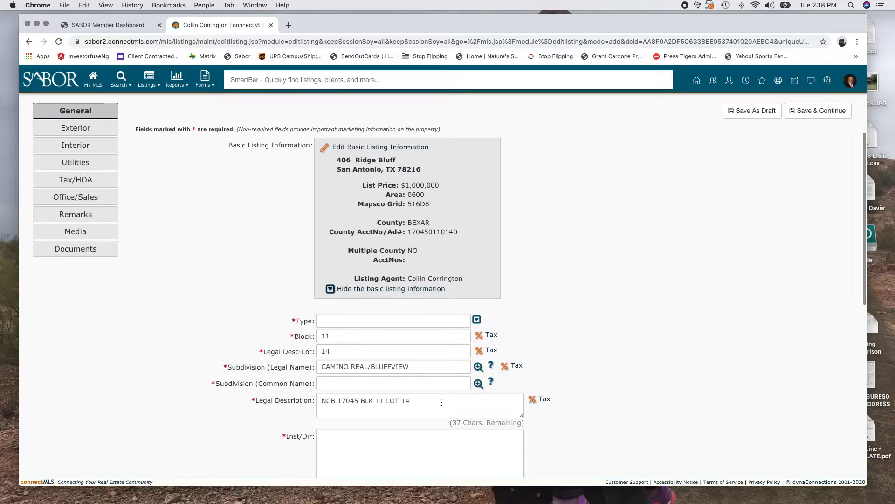
left_click(477, 320)
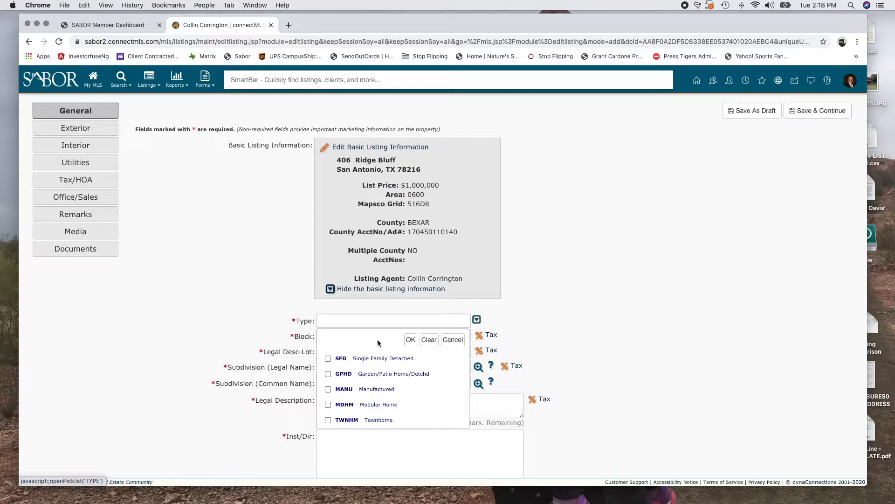
left_click(368, 363)
left_click(411, 339)
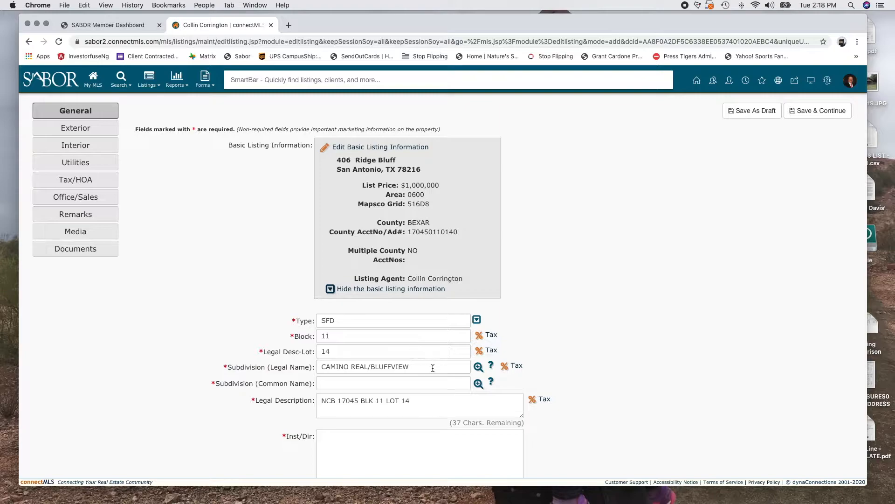
Enter Bluffview as the Subdivision (Common Name)
scroll(433, 368, "down", 3)
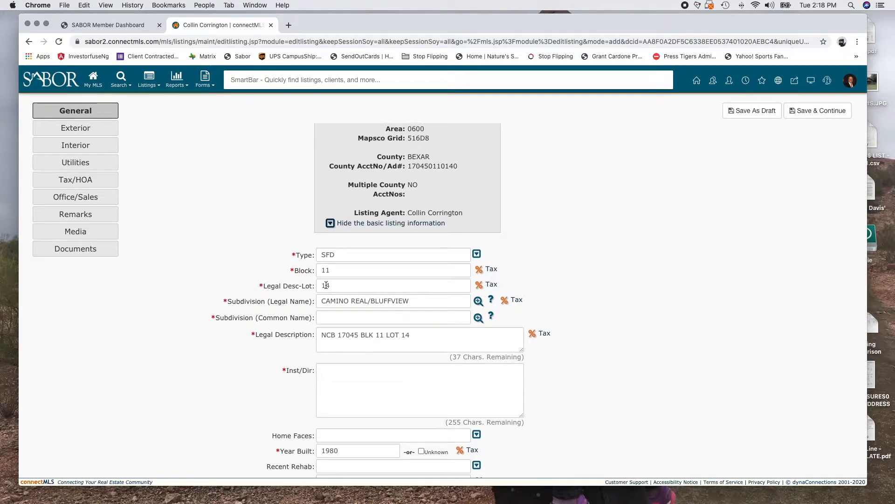
left_click(348, 318)
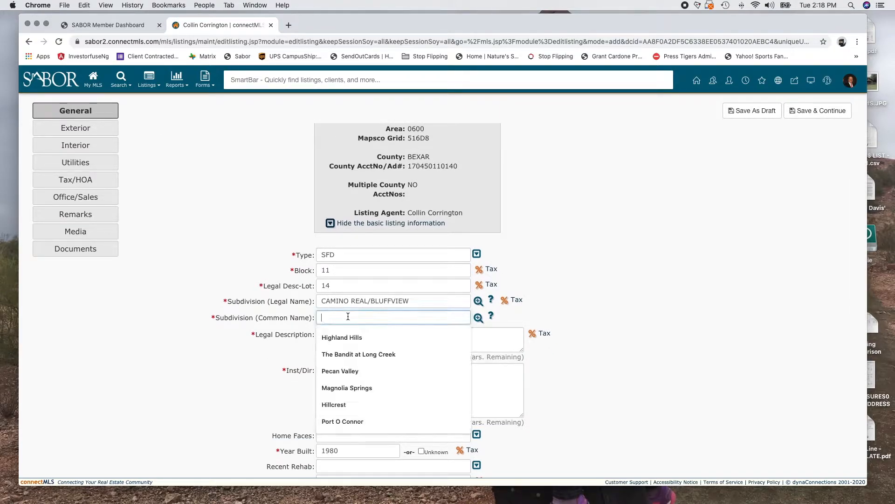
type("Bluffview")
key("Tab")
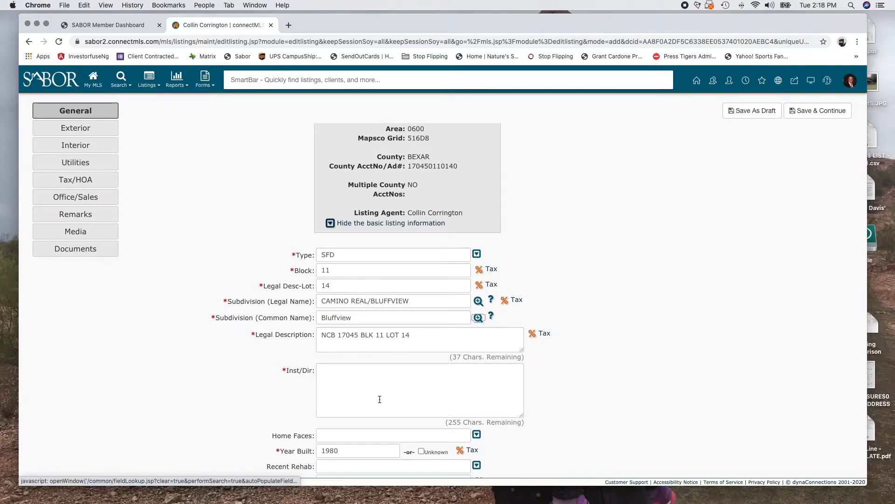
Type 'See Google Maps' in the Inst/Dir field
left_click(356, 376)
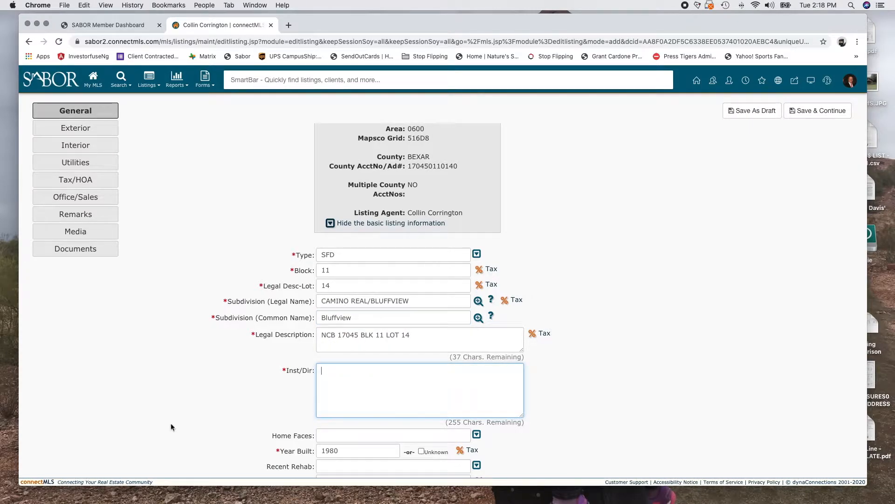
scroll(171, 425, "down", 3)
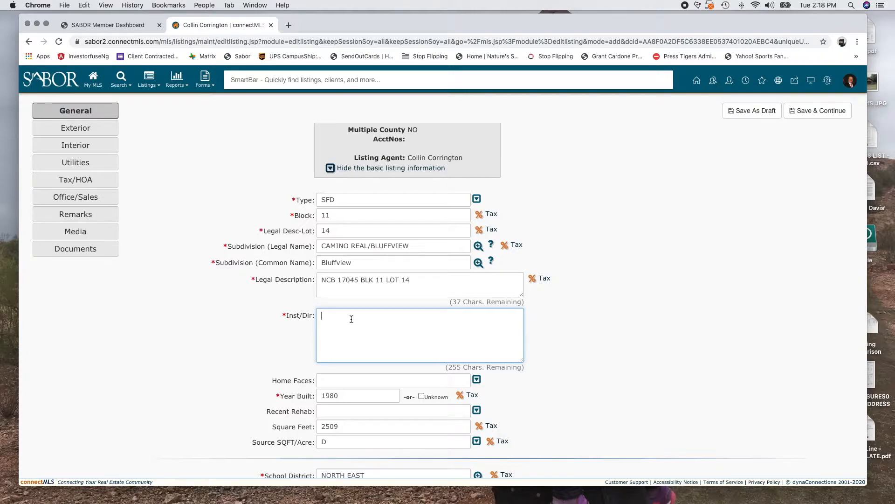
type("See Google Maps")
double_click(292, 382)
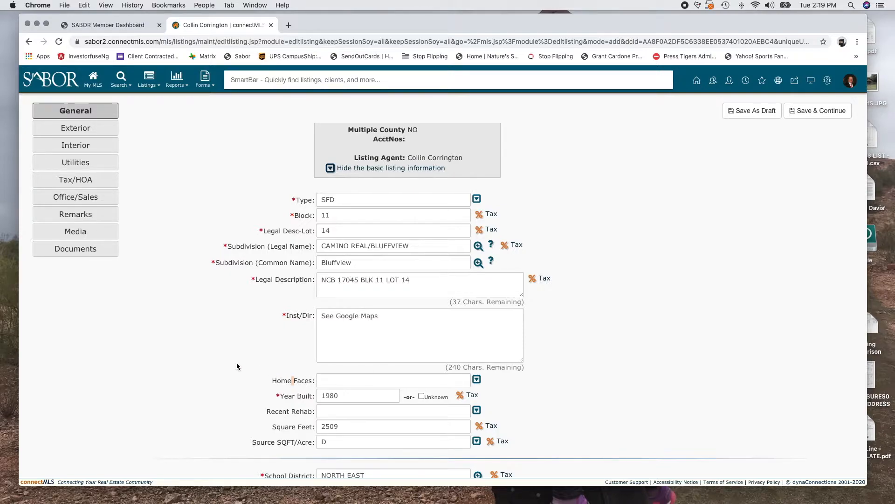
Set Home Faces to N (North)
left_click(477, 379)
left_click(344, 315)
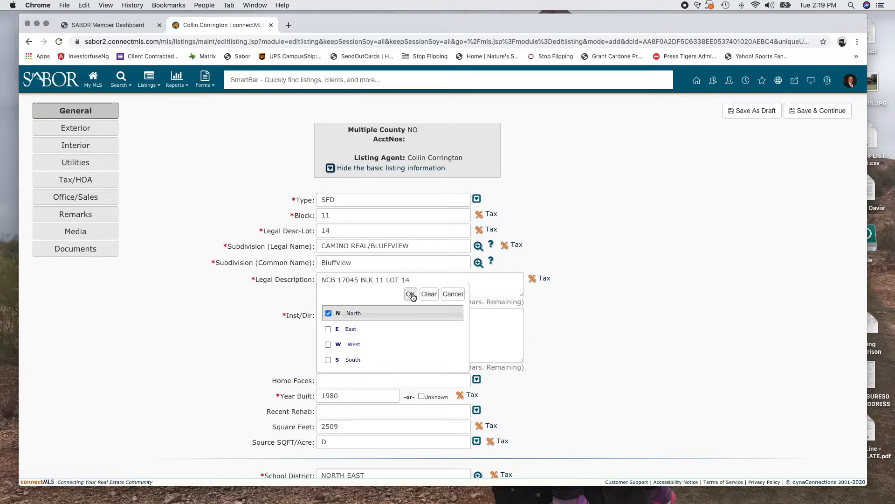
left_click(410, 294)
scroll(202, 400, "down", 2)
scroll(202, 400, "down", 1)
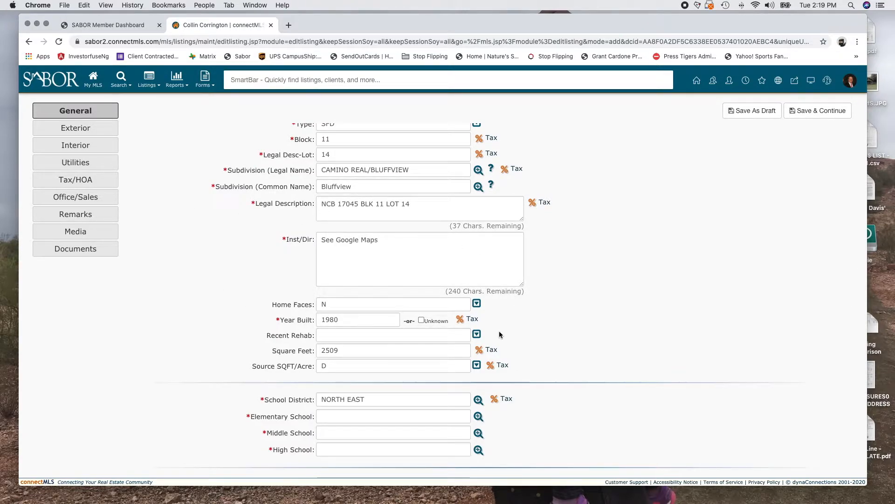
Set Recent Rehab to YES and check that Square Feet reads 2509
left_click(477, 334)
left_click(350, 372)
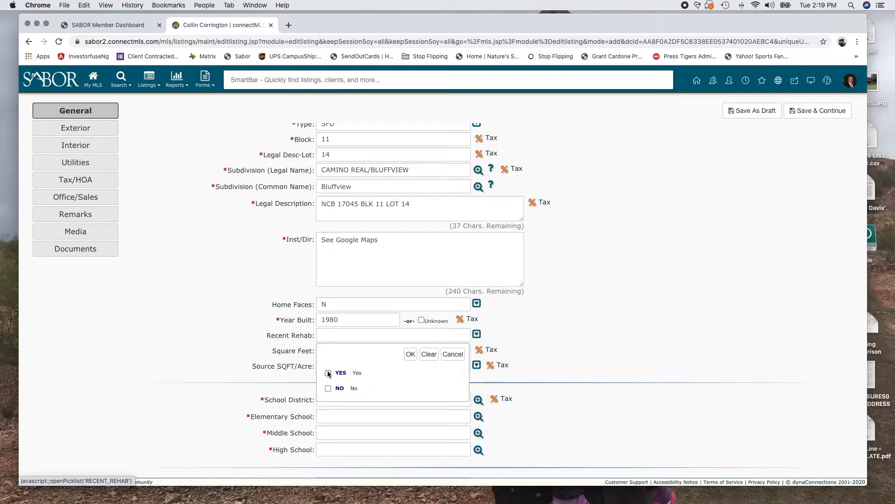
left_click(410, 354)
left_click_drag(265, 334, 311, 335)
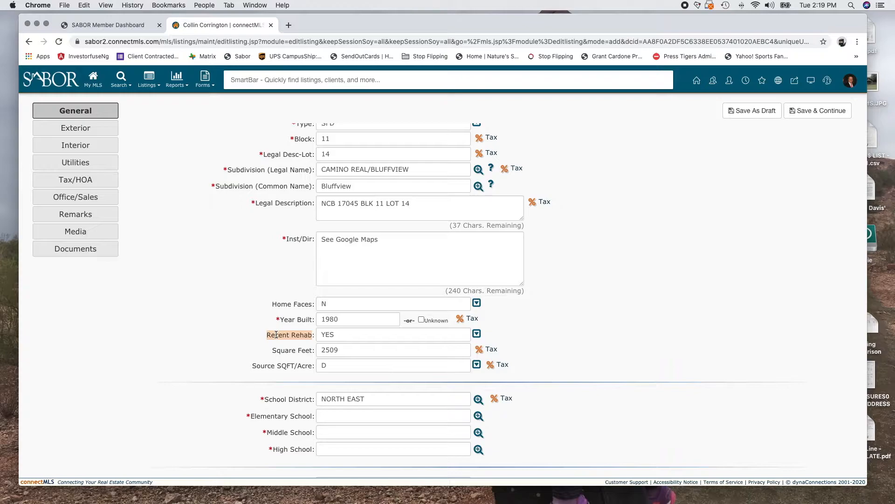
left_click(358, 350)
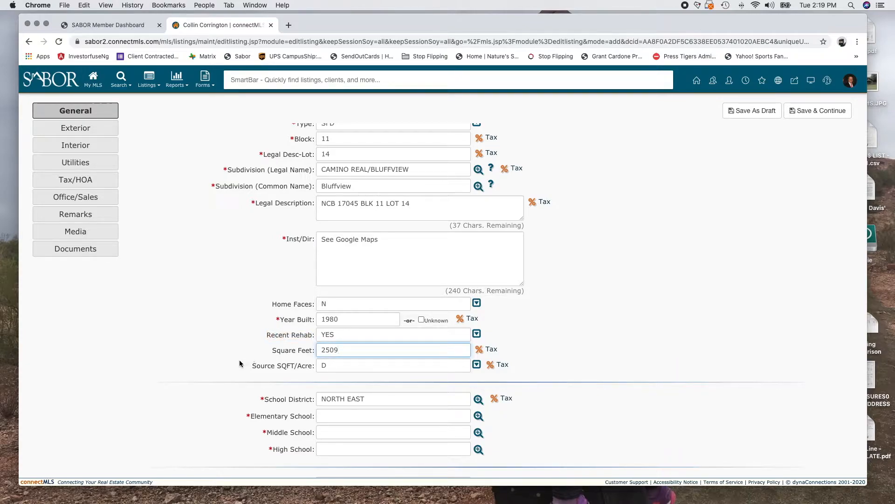
Keep Source SQFT/Acre as D (Appsl Dist)
scroll(345, 377, "down", 2)
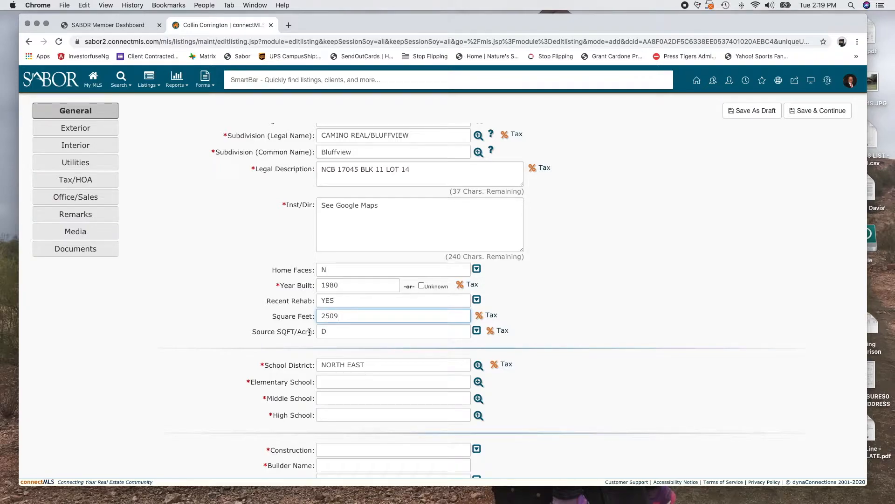
left_click(477, 330)
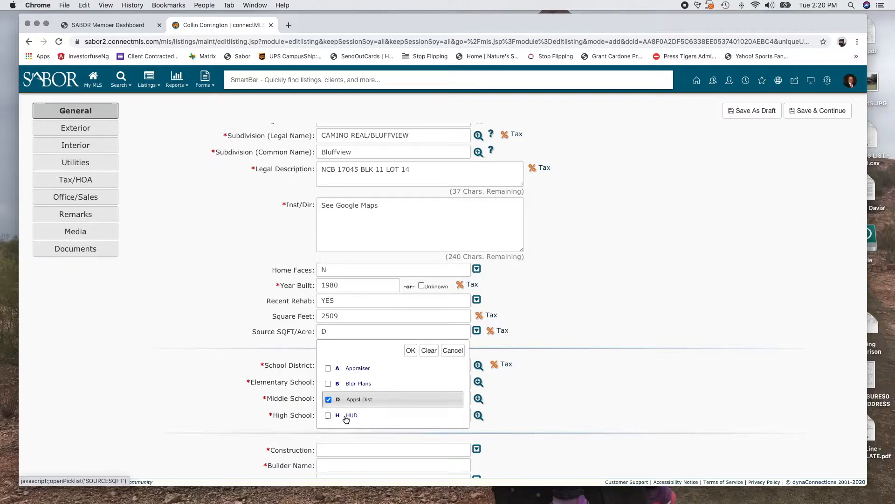
left_click(453, 350)
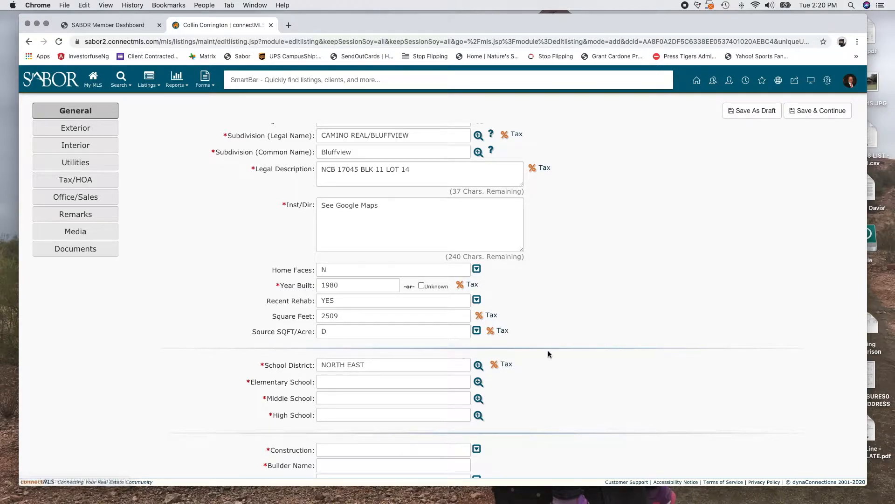
scroll(547, 351, "down", 3)
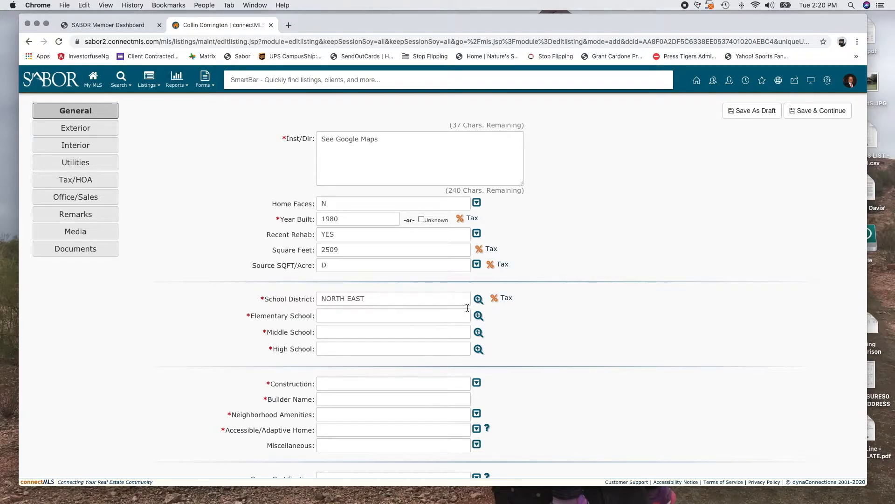
left_click(479, 316)
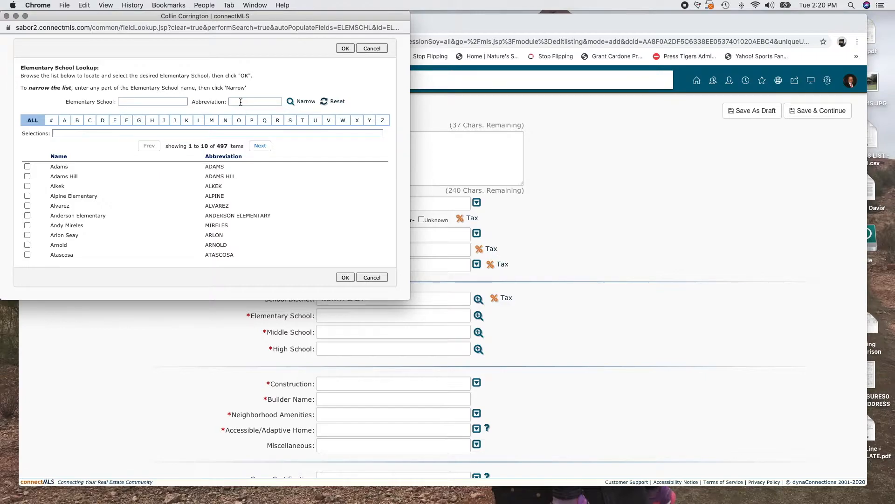
left_click(152, 100)
type("Unknown")
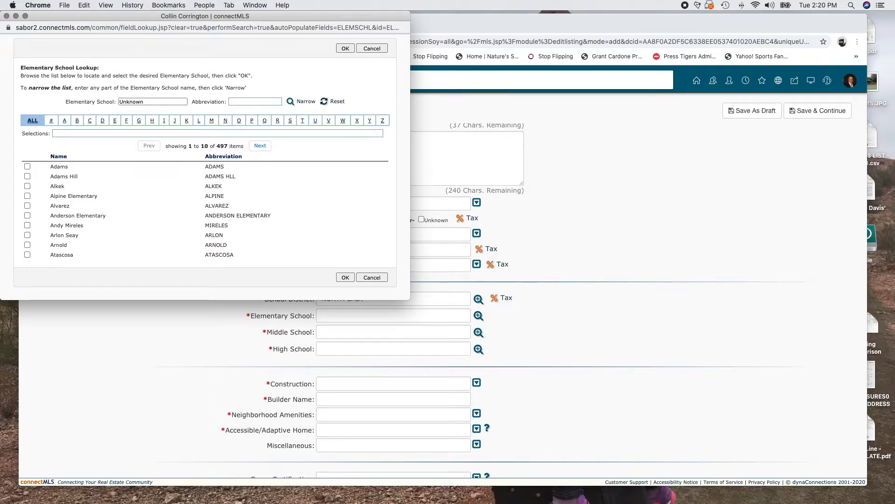
left_click(294, 107)
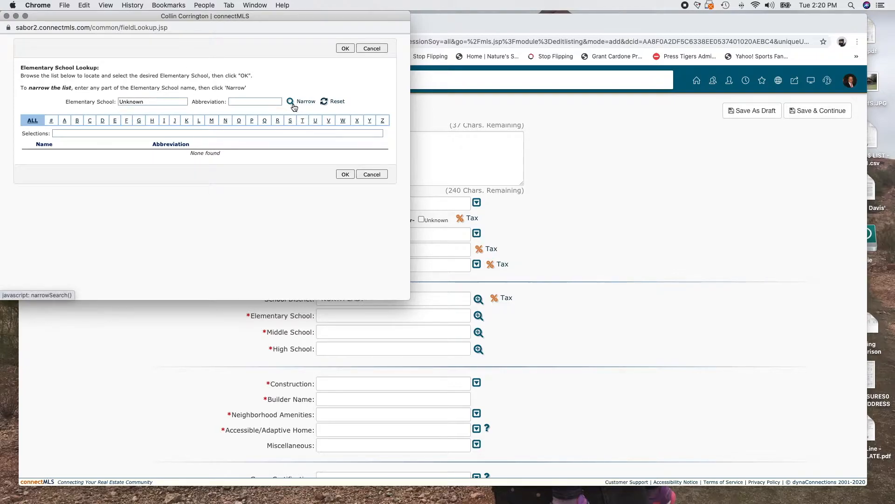
left_click(313, 121)
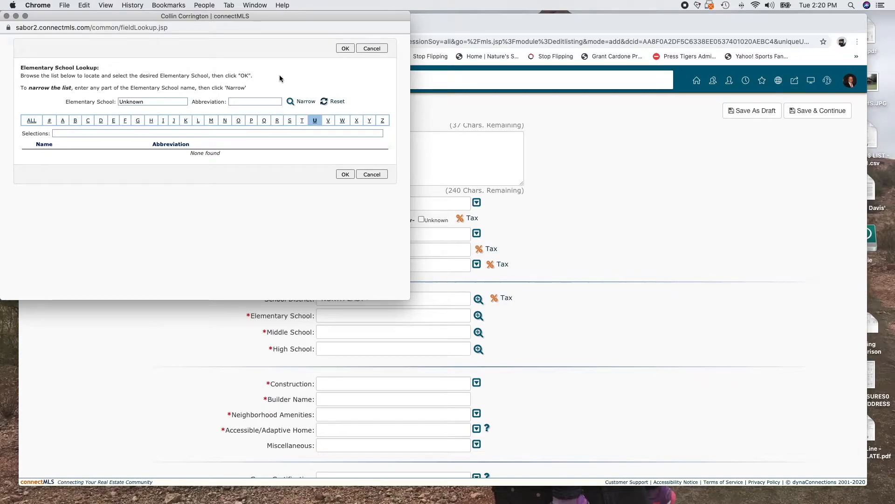
left_click(379, 51)
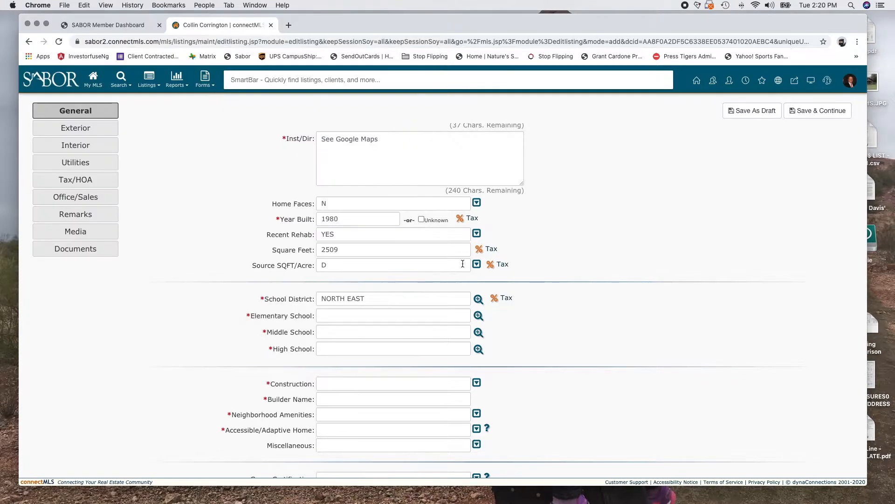
left_click(359, 321)
left_click(478, 315)
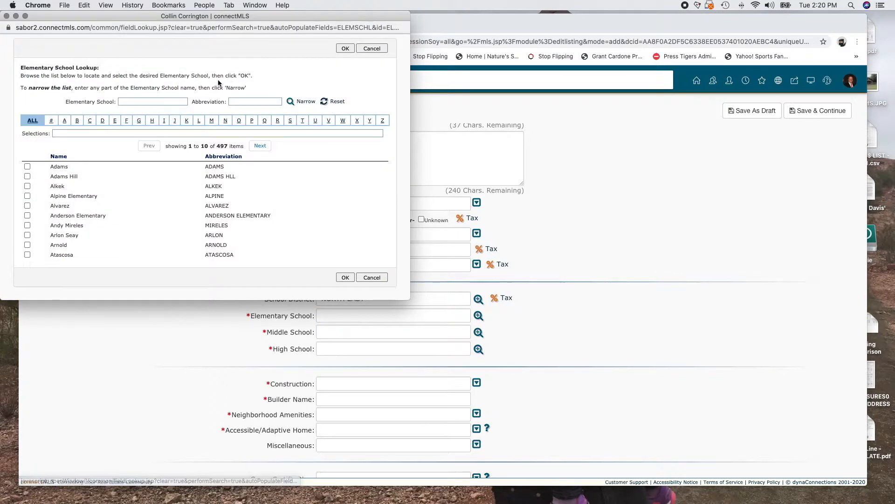
left_click(249, 102)
left_click(136, 101)
type("call")
left_click(297, 101)
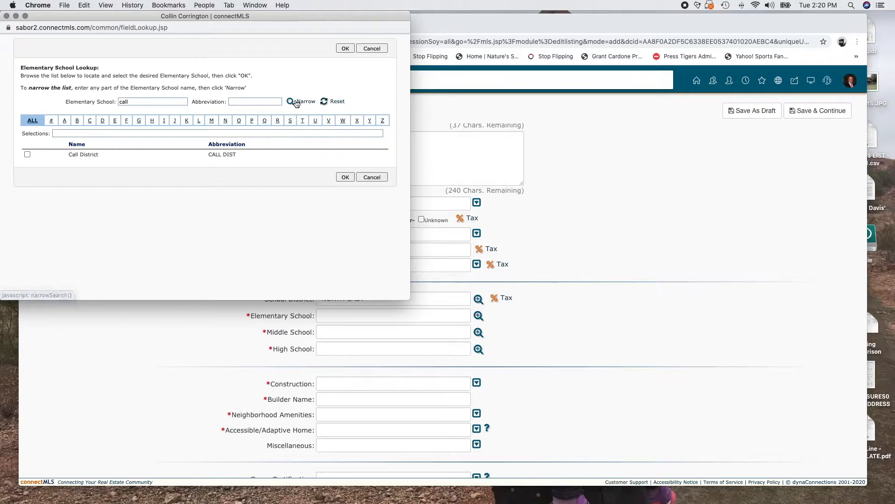
left_click(27, 154)
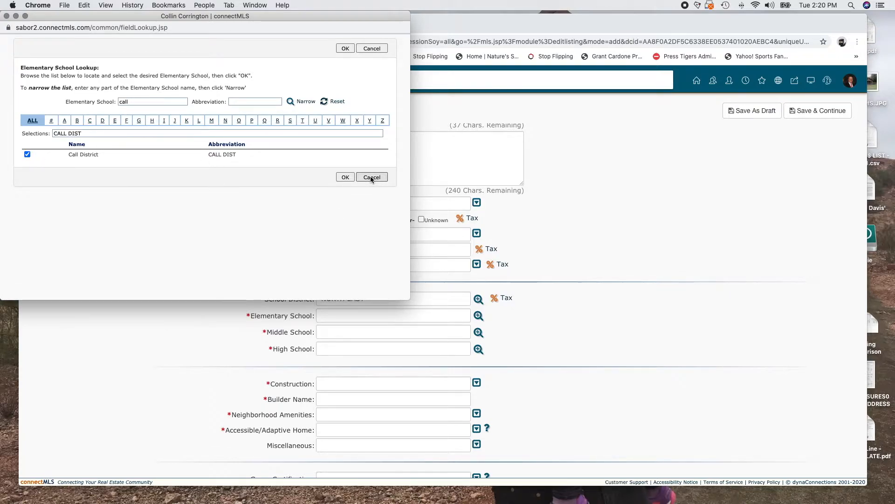
left_click(7, 17)
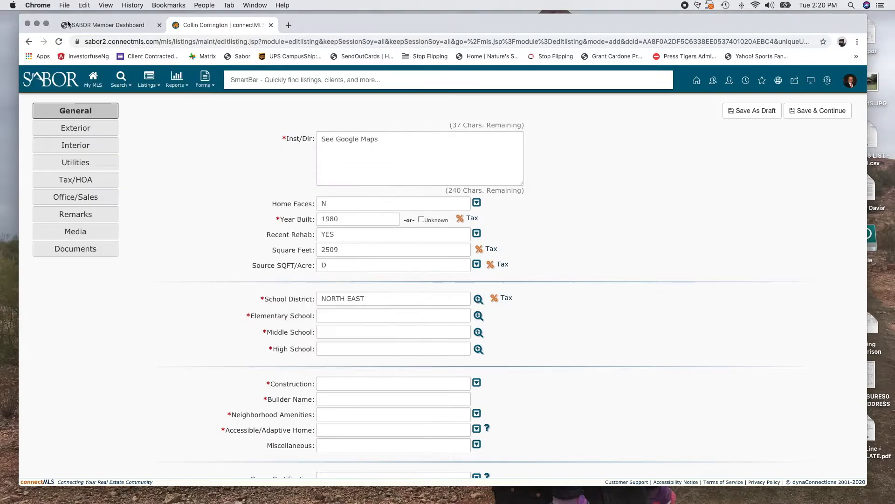
left_click(289, 25)
Go to neisd.net and open the About NEISD Boundaries page
type("neisd.net")
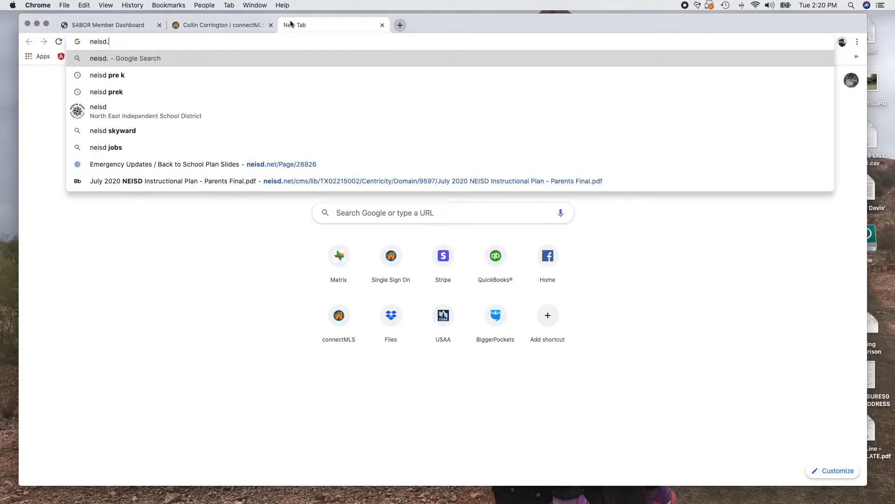
key("Return")
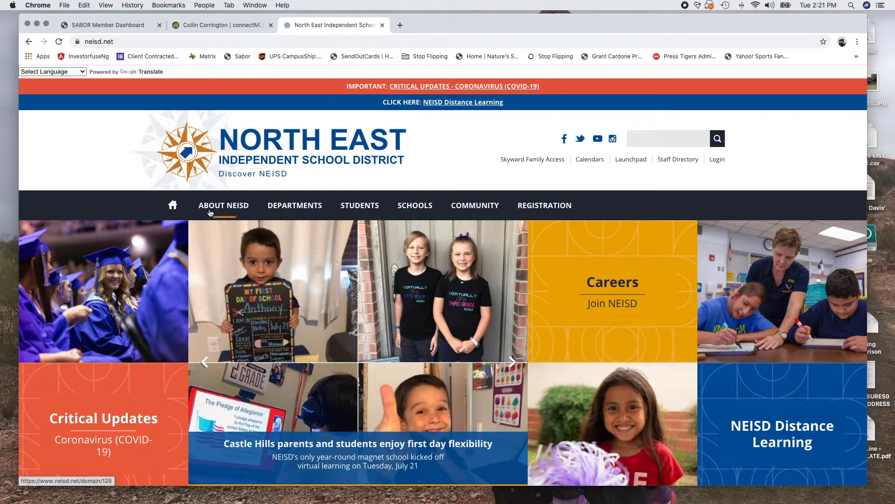
left_click(210, 213)
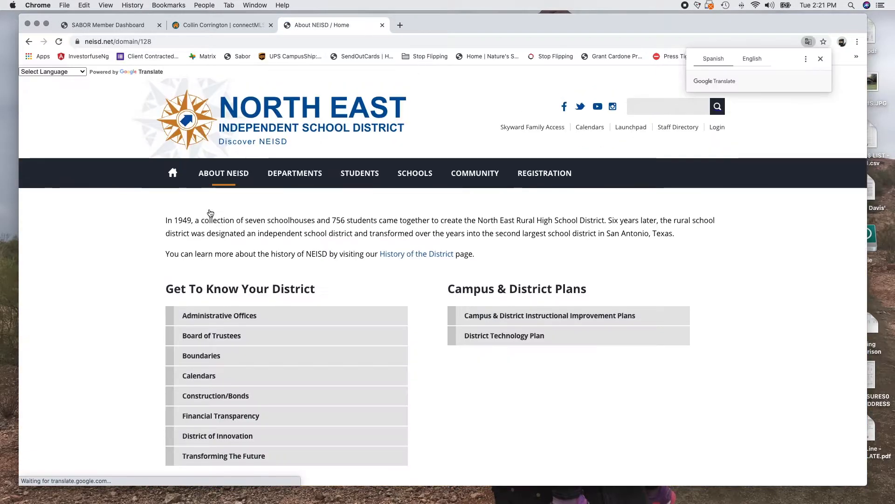
scroll(262, 309, "down", 2)
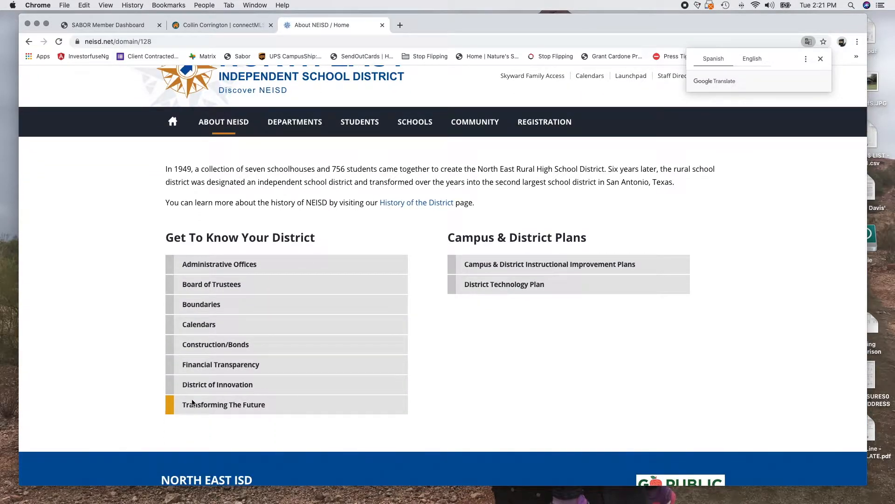
left_click(202, 306)
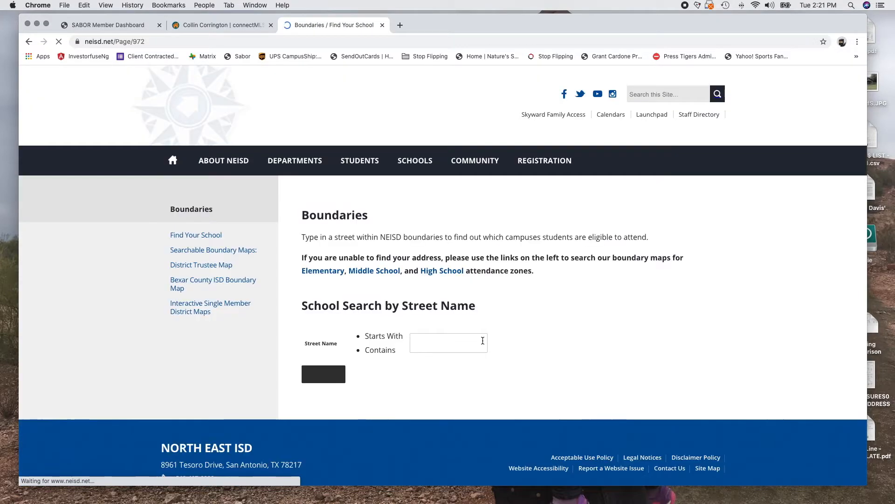
Run a street-name search and browse the results to page 7
left_click(482, 352)
type("Ridge")
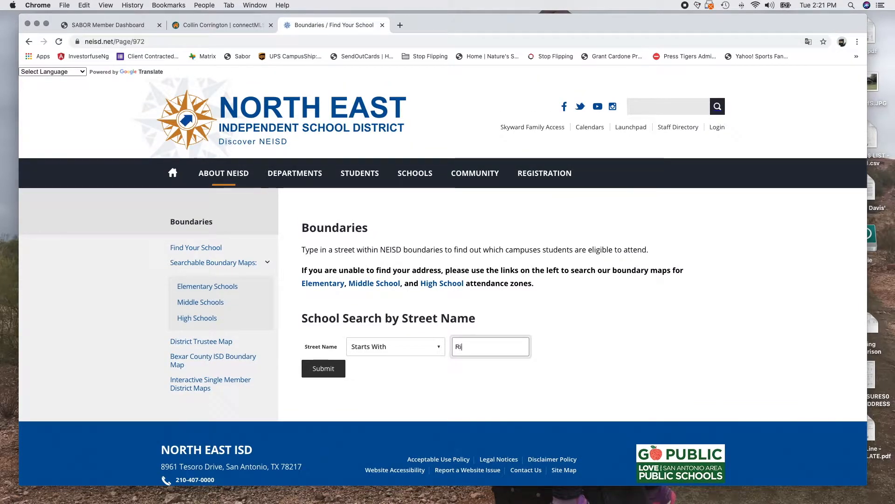
key("BackSpace")
key("BackSpace")
key("BackSpace")
key("BackSpace")
type("a")
left_click(323, 368)
scroll(495, 362, "down", 1)
scroll(494, 366, "down", 5)
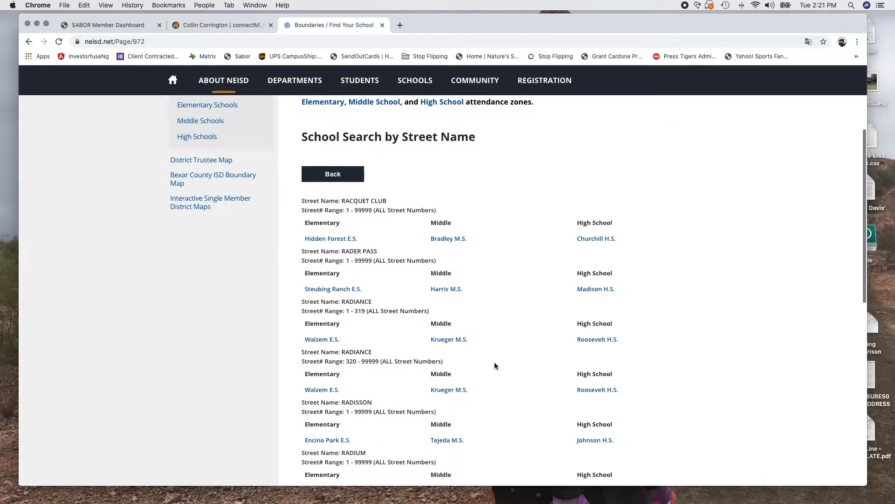
scroll(495, 365, "up", 2)
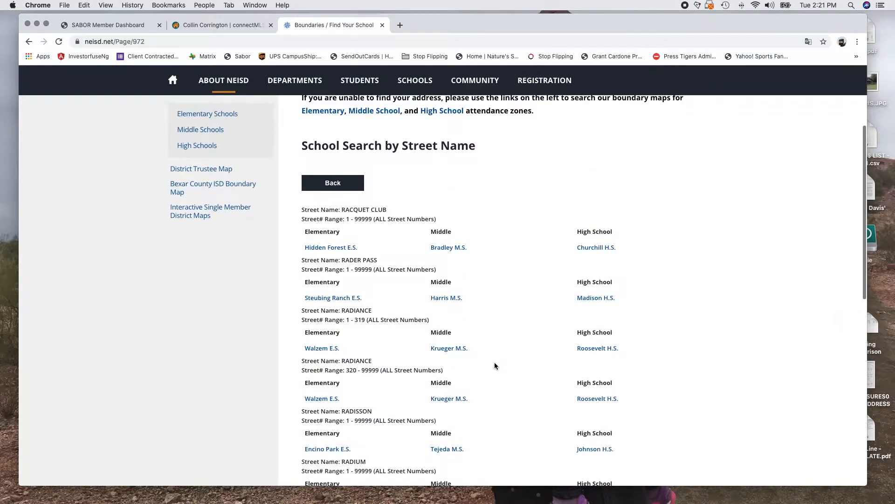
scroll(418, 242, "down", 6)
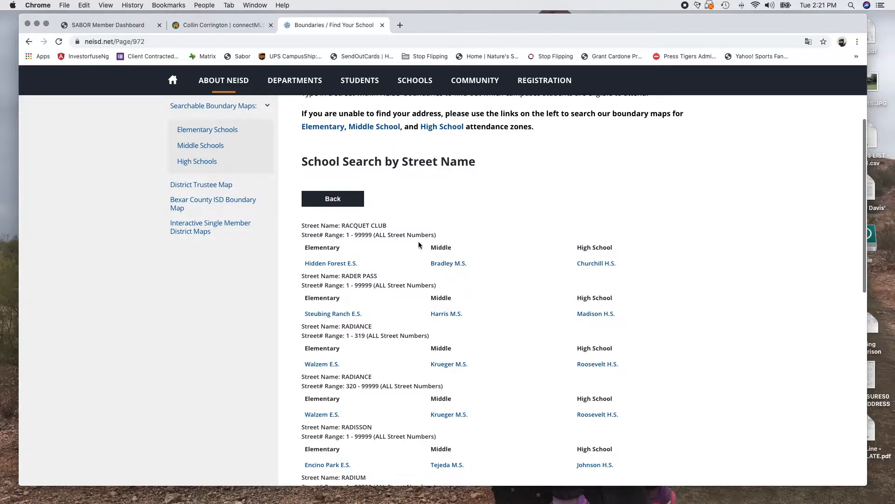
scroll(418, 242, "down", 2)
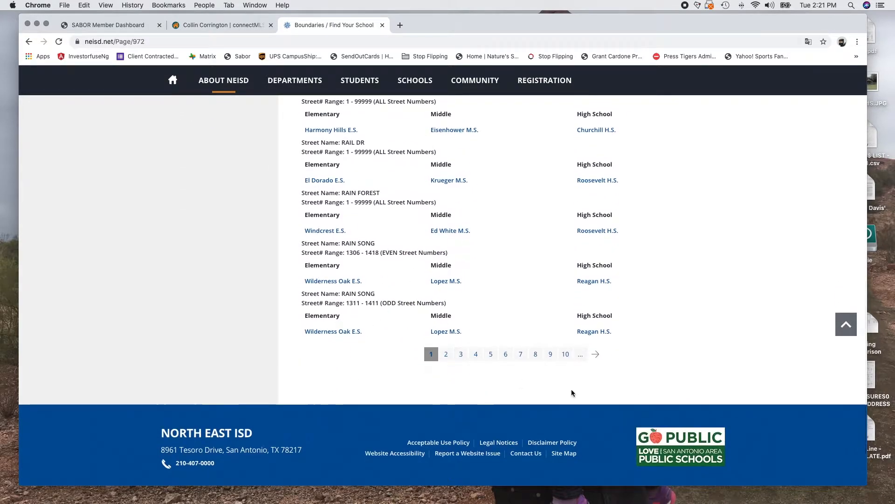
left_click(523, 353)
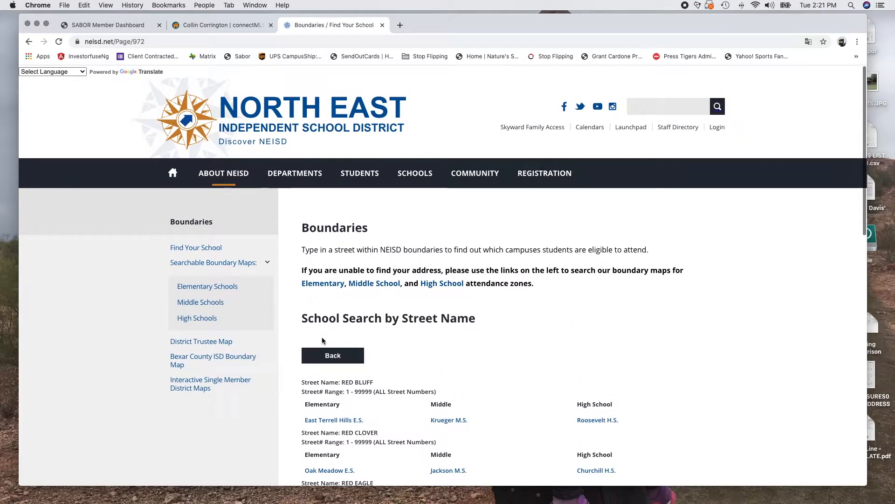
Search streets starting with 'RI' and highlight Ridge Bluff's Harmony Hills, Eisenhower, Churchill schools
left_click(480, 344)
type("RI")
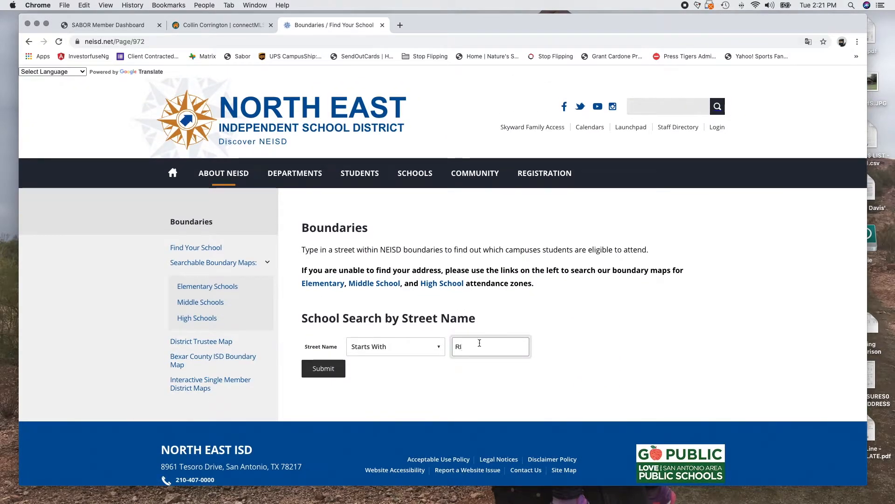
left_click(320, 369)
scroll(435, 343, "down", 3)
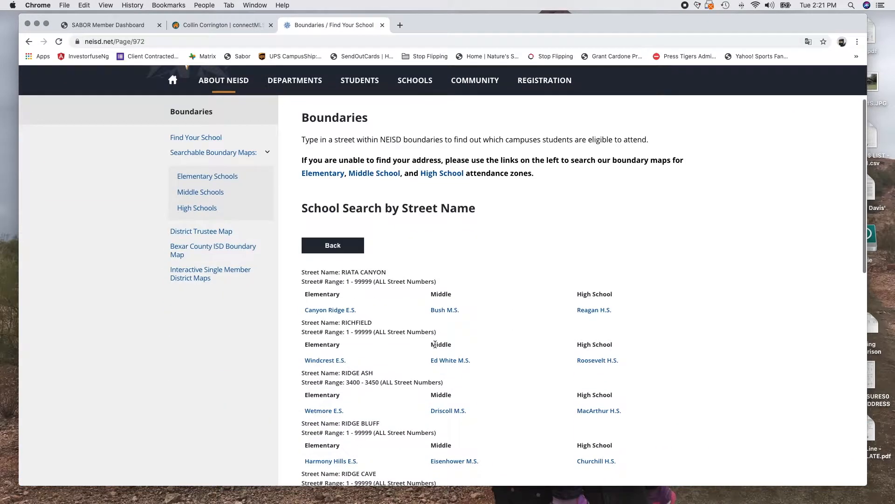
scroll(436, 343, "down", 2)
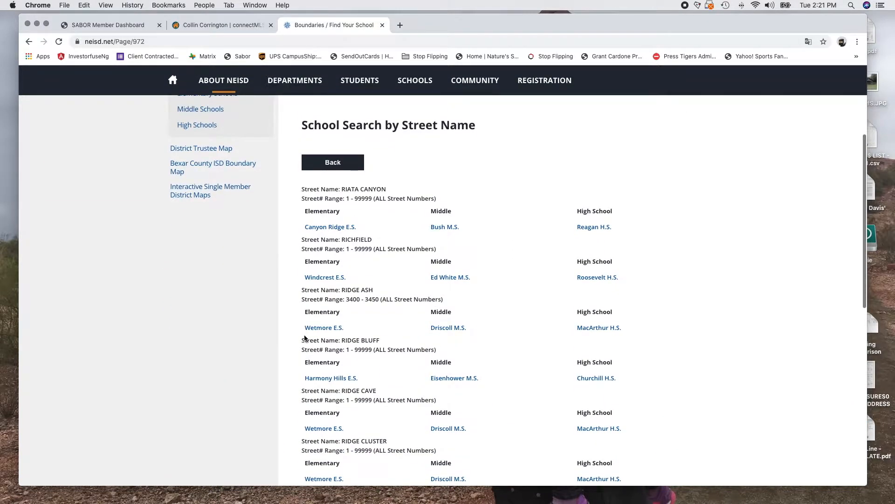
left_click_drag(306, 346, 414, 357)
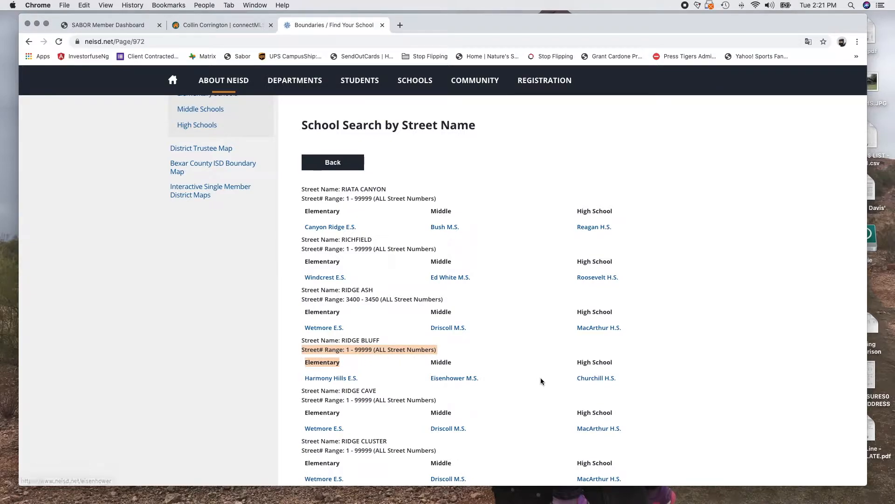
Back in connectMLS, set Elementary School to HARMONY HL via the lookup
left_click(217, 26)
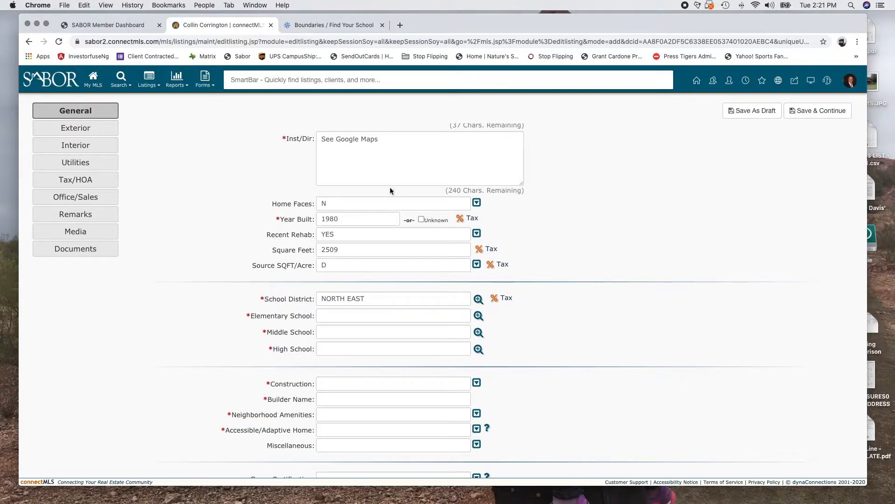
left_click(323, 319)
left_click(479, 316)
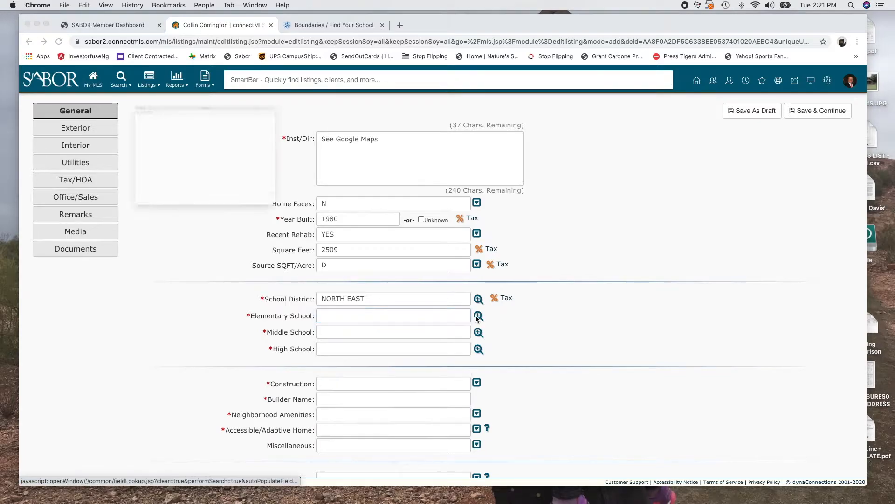
left_click(146, 101)
type("Harmoney")
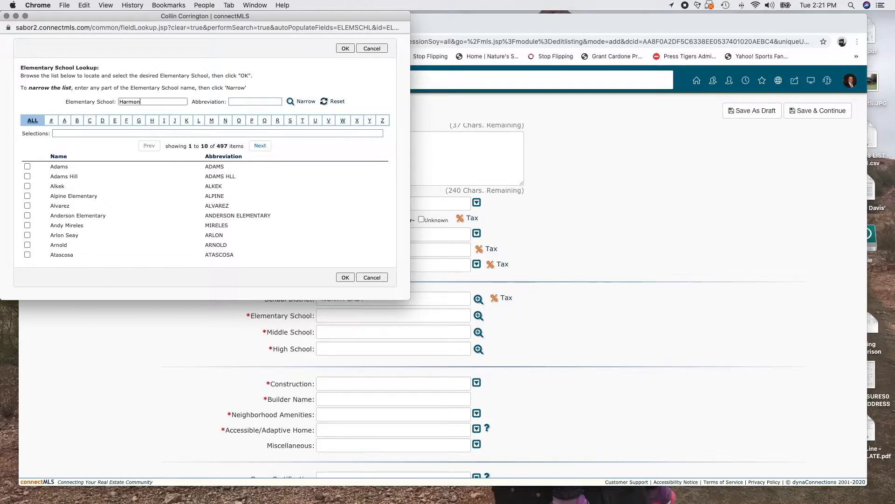
left_click(304, 103)
left_click(27, 164)
left_click(339, 198)
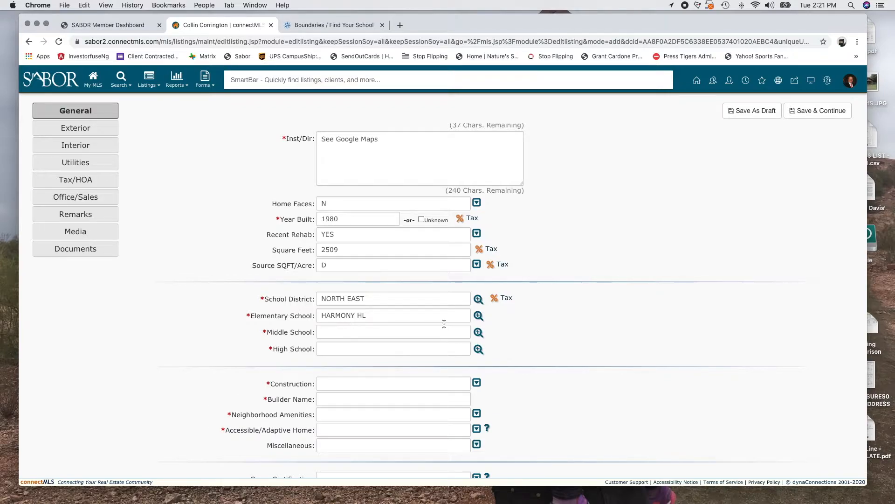
Set Middle School to EISENHOWER via the lookup
left_click(479, 333)
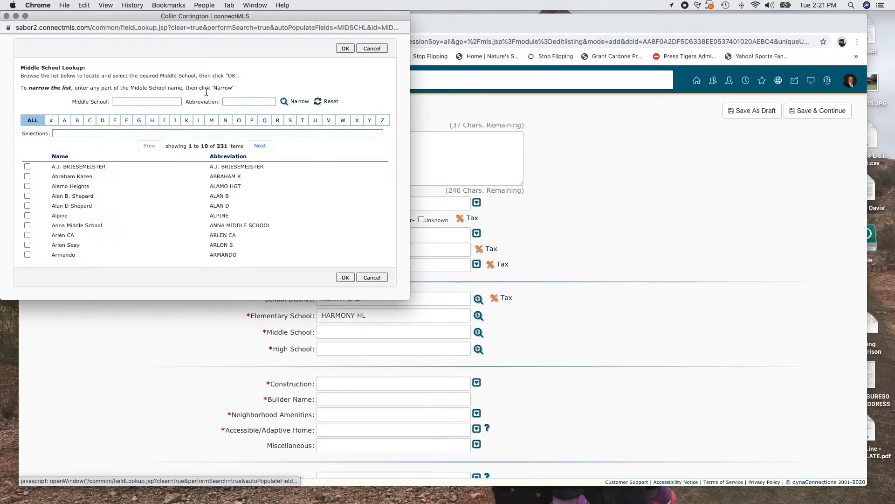
left_click(144, 102)
type("Ei")
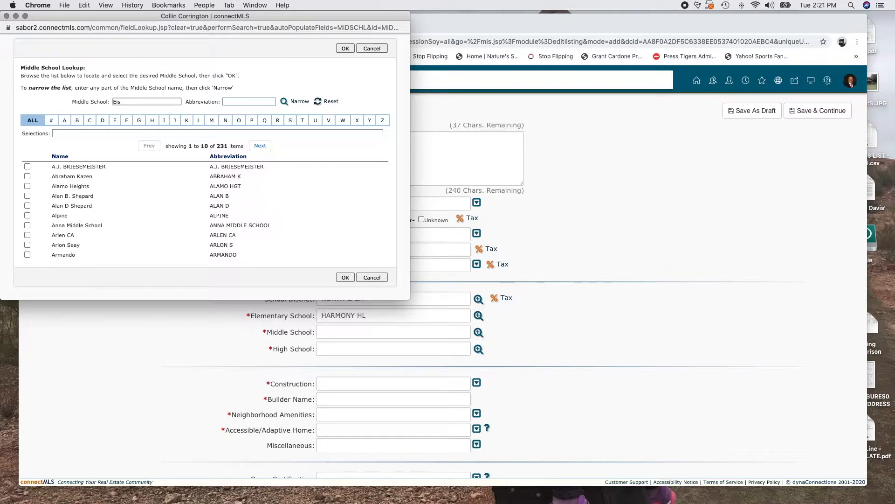
type("senhowe")
left_click(284, 102)
left_click(27, 155)
left_click(345, 178)
Set High School to CHURCHILL via the lookup
left_click(392, 350)
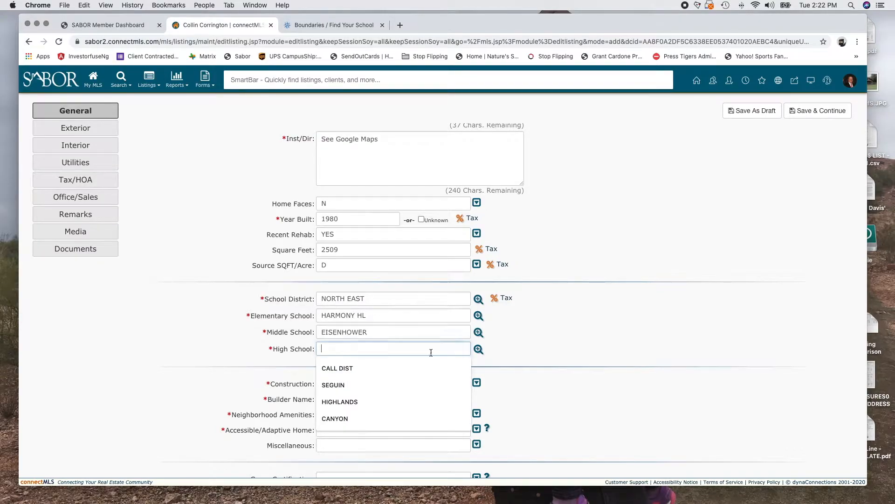
left_click(478, 350)
type("Ch")
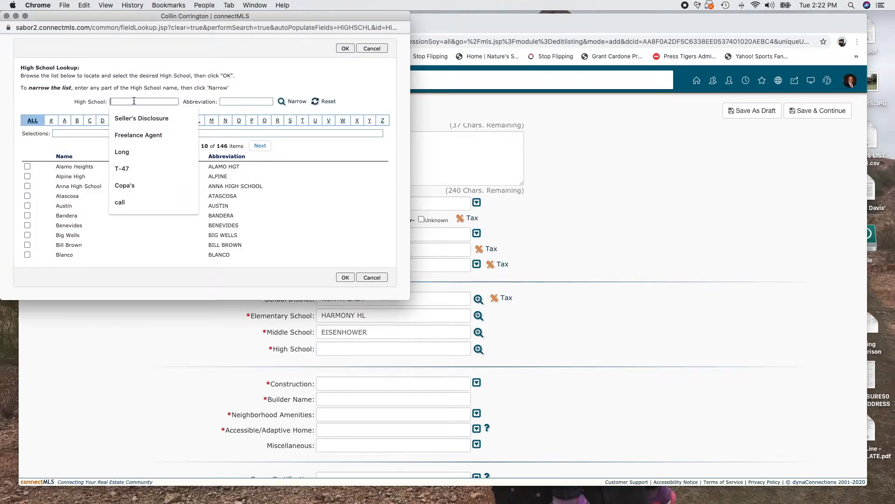
type("urch")
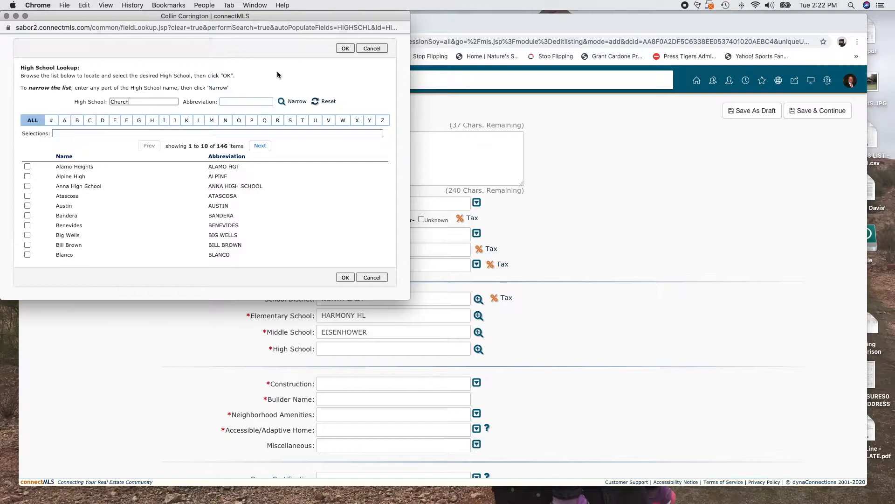
left_click(291, 102)
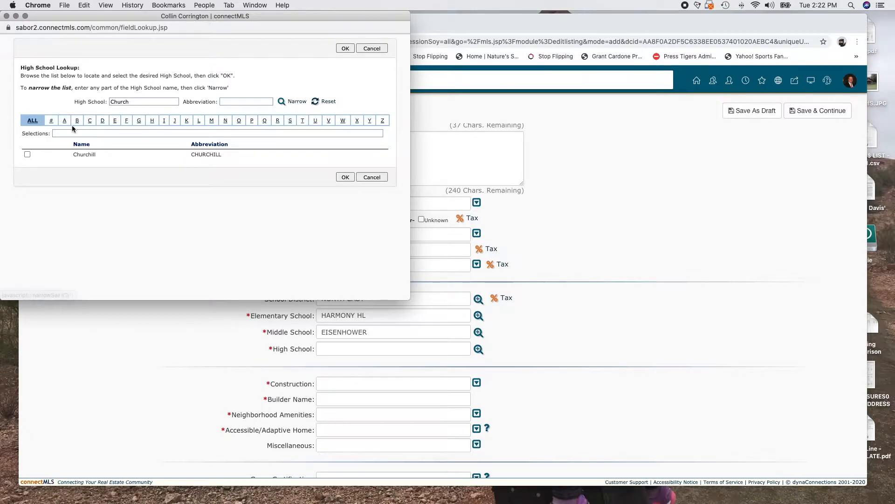
left_click(27, 154)
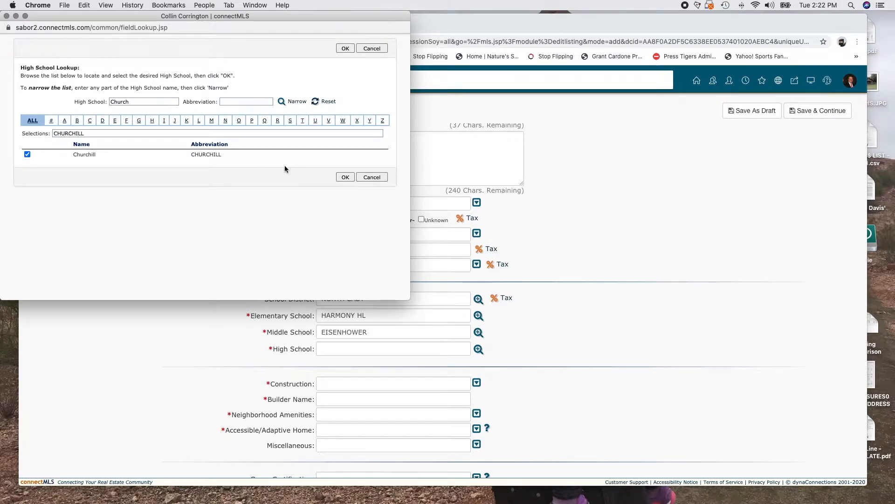
left_click(345, 177)
scroll(264, 392, "down", 3)
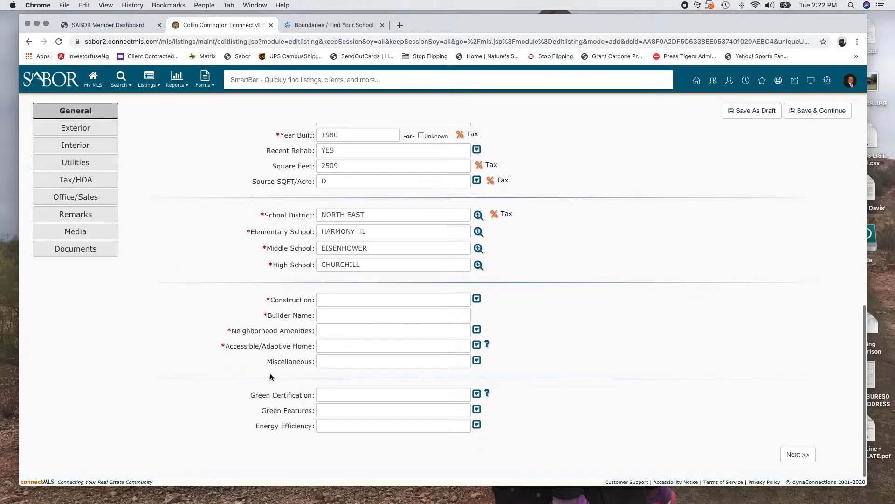
left_click(476, 300)
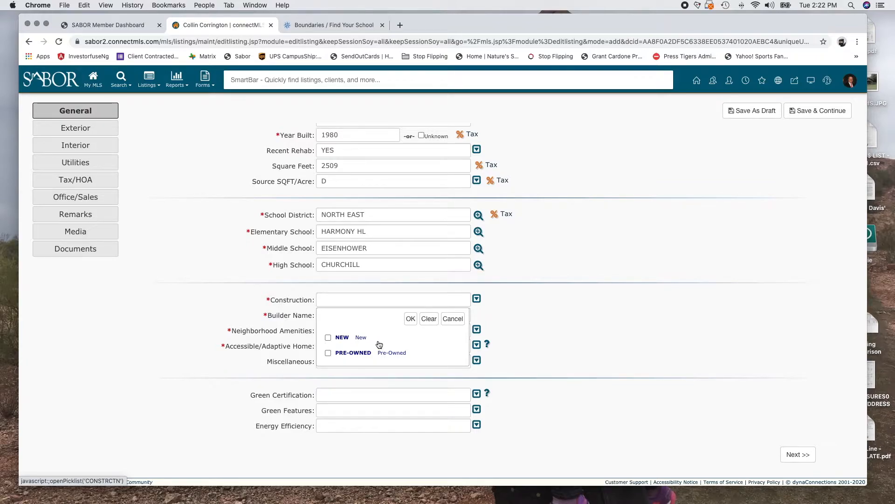
Set Construction to PRE-OWNED and enter Unknown as the Builder Name
left_click(328, 353)
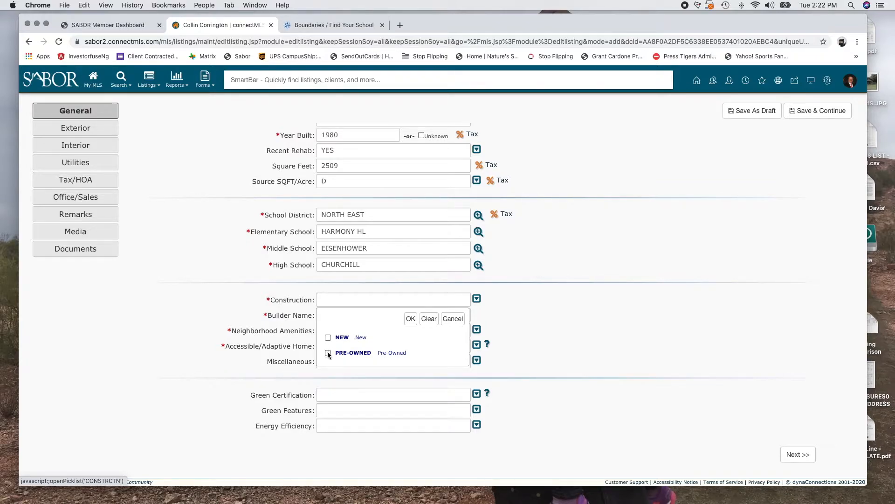
left_click(410, 319)
left_click(362, 315)
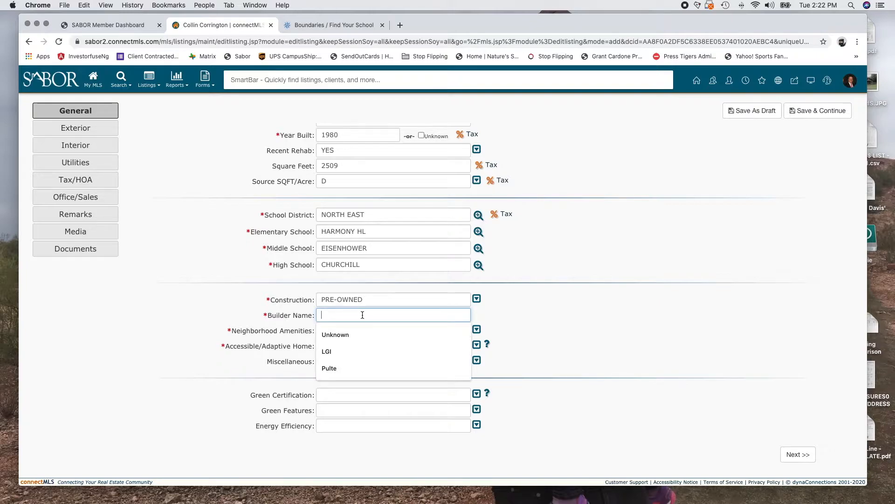
type("Unknow")
key("BackSpace")
key("BackSpace")
key("BackSpace")
key("BackSpace")
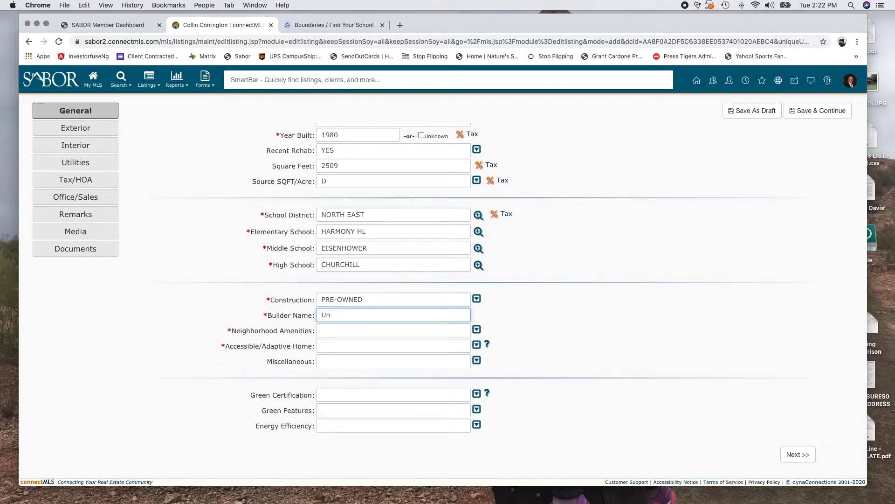
type("known")
key("Tab")
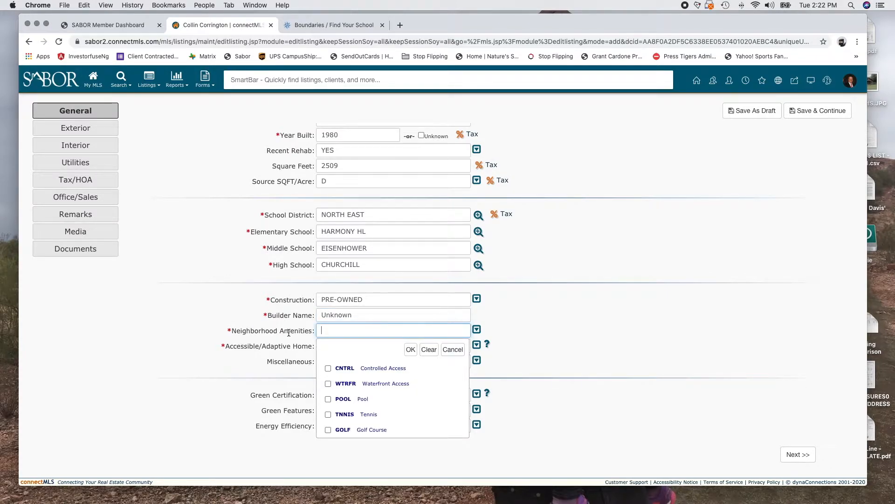
Choose Tennis and Sports Court (TNNIS, COURT) as Neighborhood Amenities
scroll(332, 384, "down", 2)
left_click(328, 391)
scroll(330, 392, "down", 2)
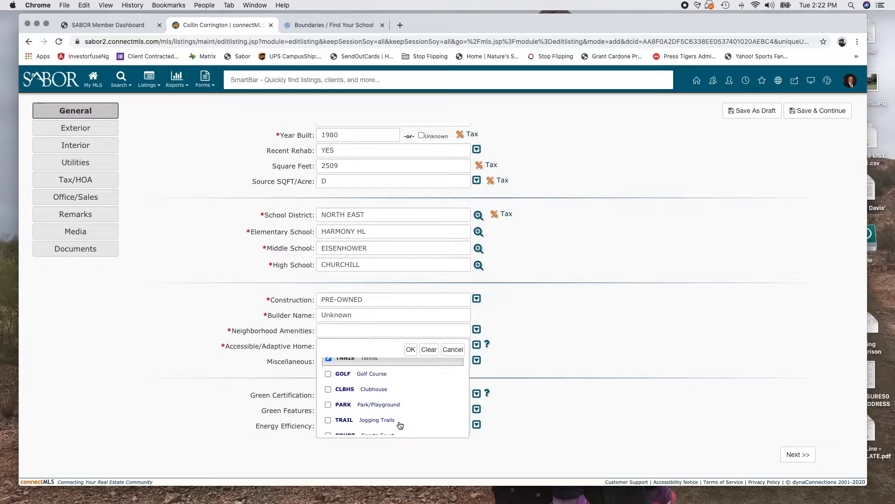
scroll(400, 425, "down", 4)
scroll(400, 425, "down", 3)
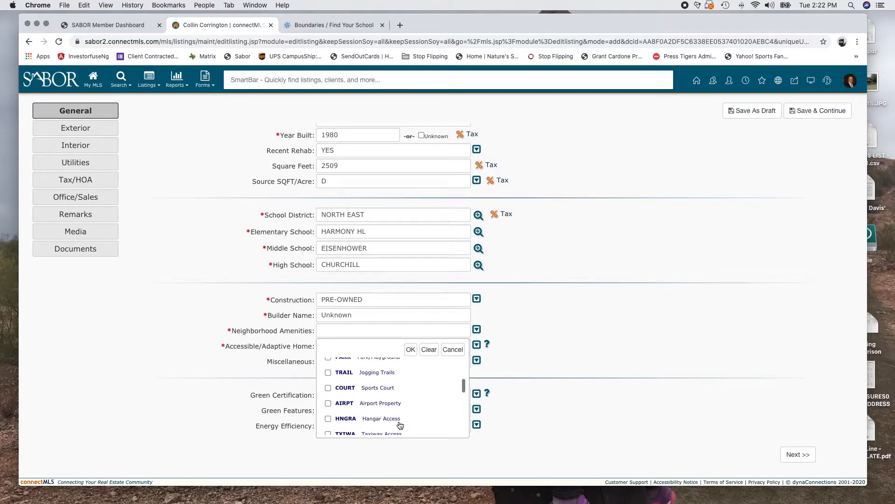
scroll(364, 387, "down", 3)
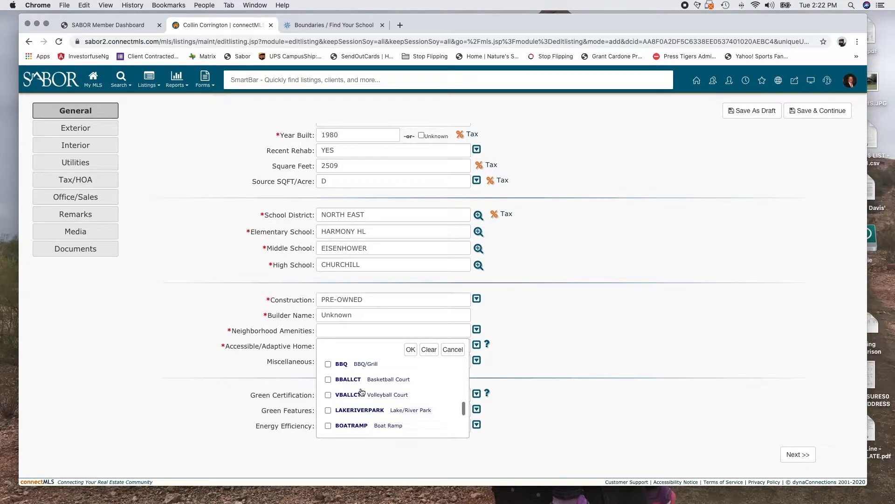
scroll(374, 387, "down", 1)
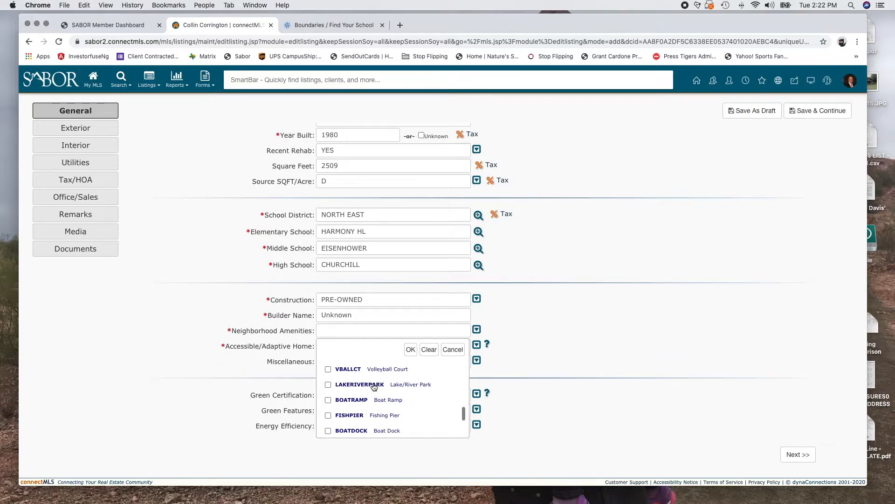
scroll(389, 432, "down", 2)
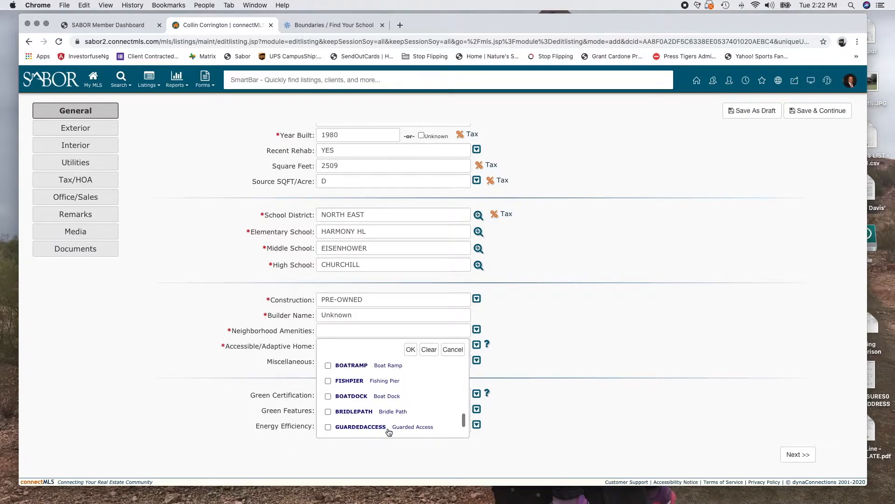
scroll(385, 402, "down", 2)
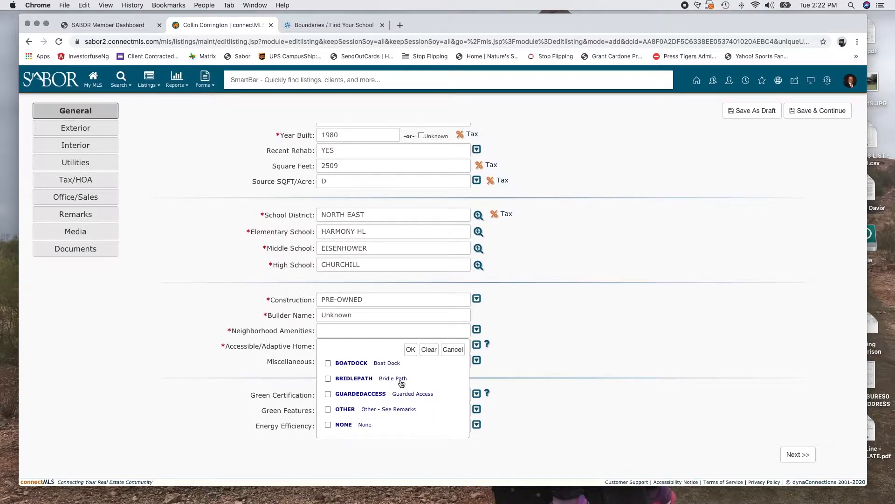
scroll(371, 402, "up", 4)
scroll(371, 404, "up", 5)
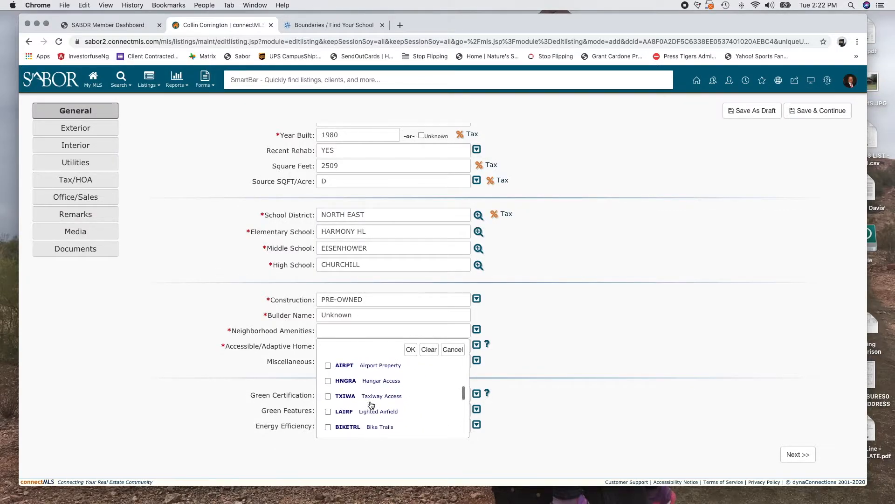
left_click(371, 405)
scroll(371, 404, "down", 3)
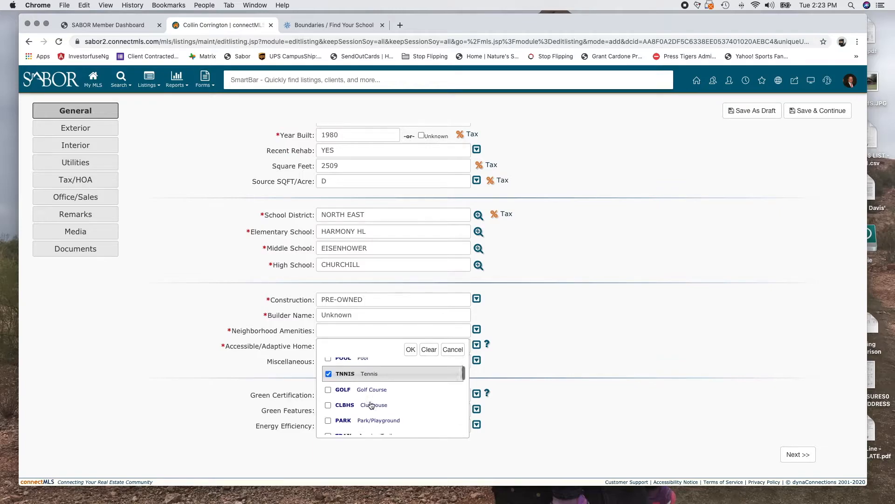
scroll(371, 404, "down", 2)
scroll(372, 406, "up", 5)
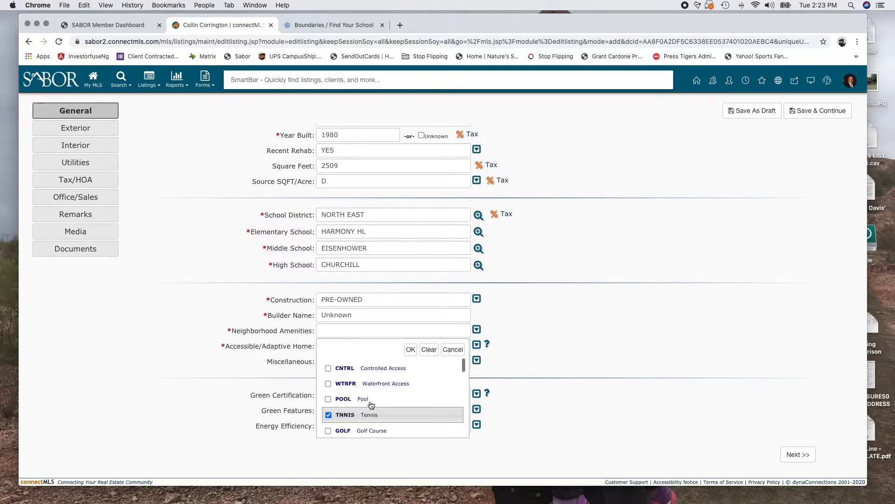
scroll(376, 410, "down", 4)
scroll(377, 414, "down", 2)
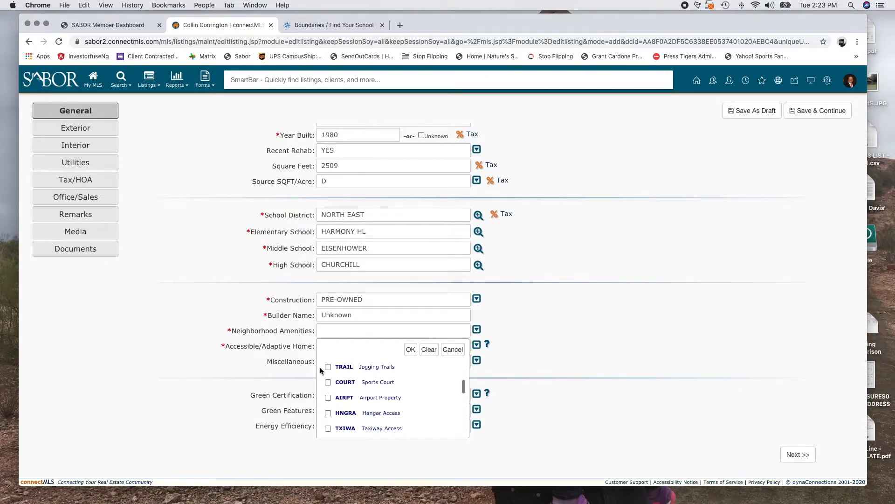
left_click(328, 382)
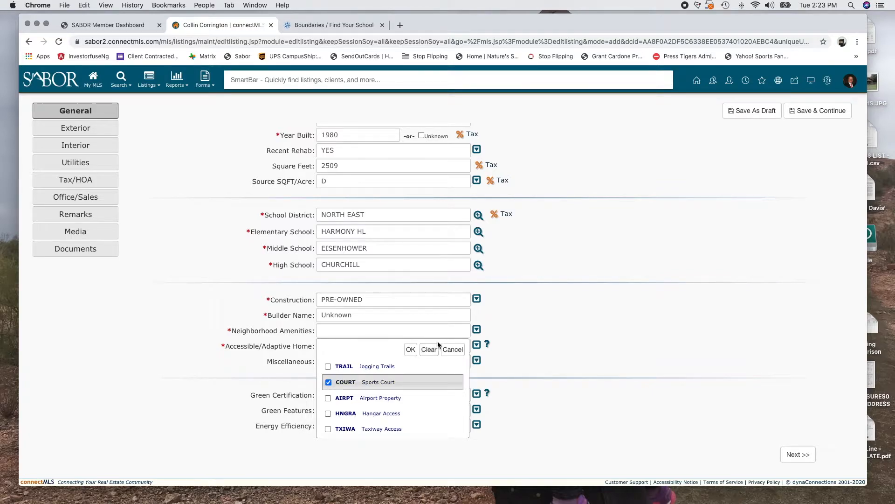
left_click(413, 349)
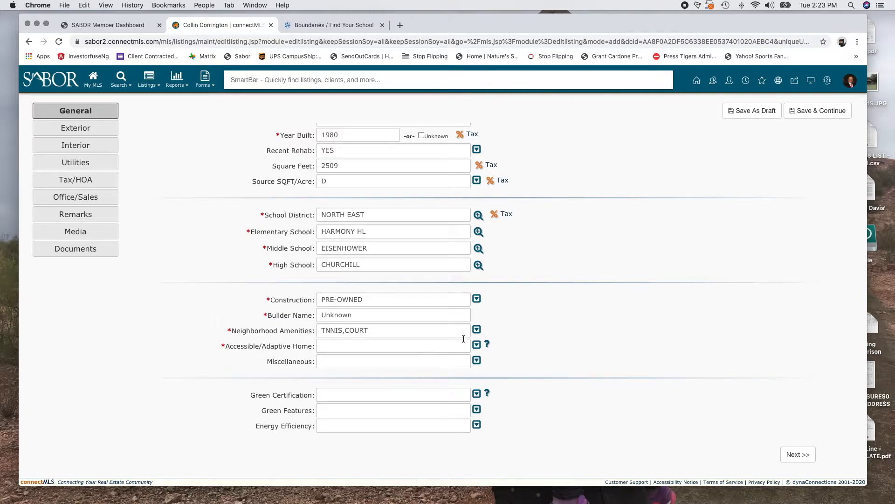
left_click(477, 345)
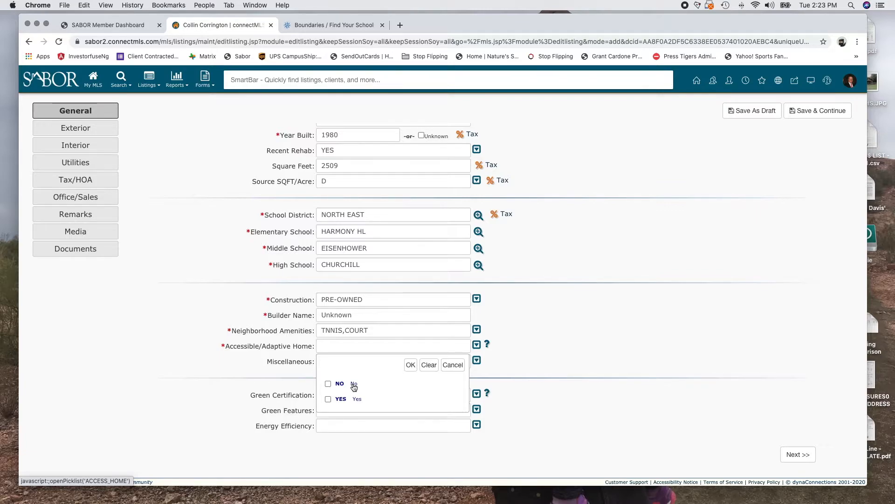
Set Accessible/Adaptive Home to NO and leave Miscellaneous empty after browsing its options
left_click(328, 384)
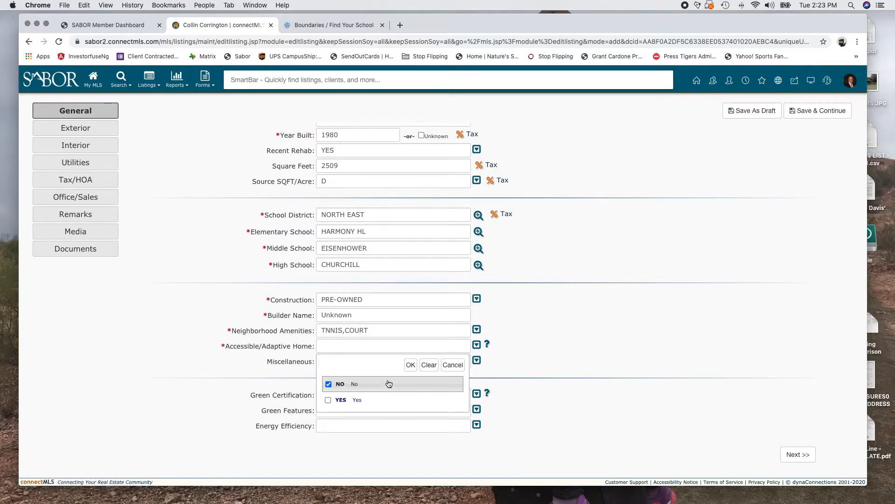
left_click(411, 365)
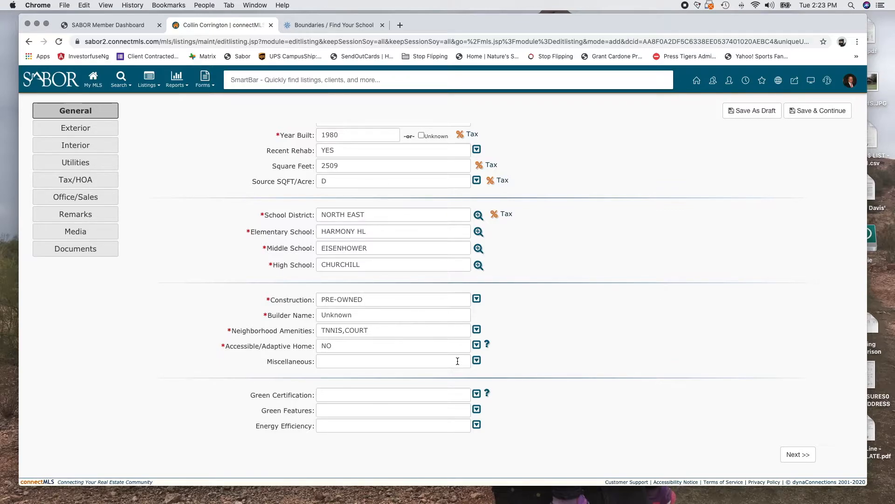
left_click(476, 362)
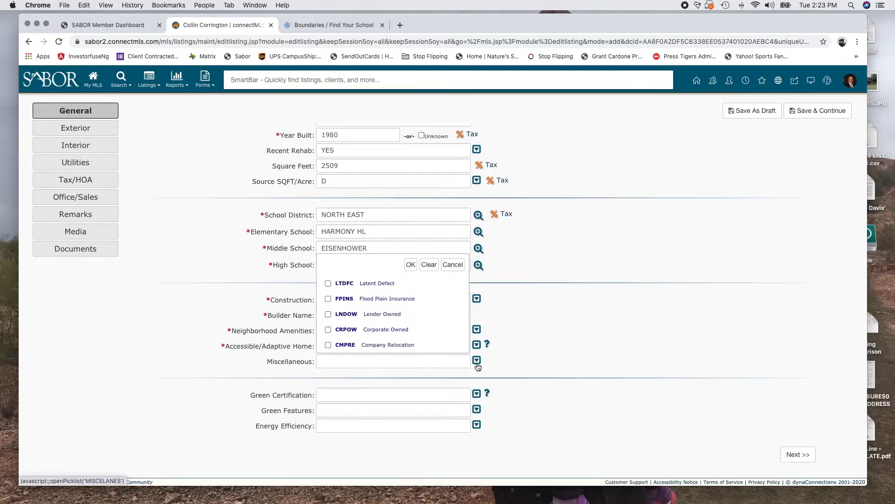
scroll(380, 309, "down", 2)
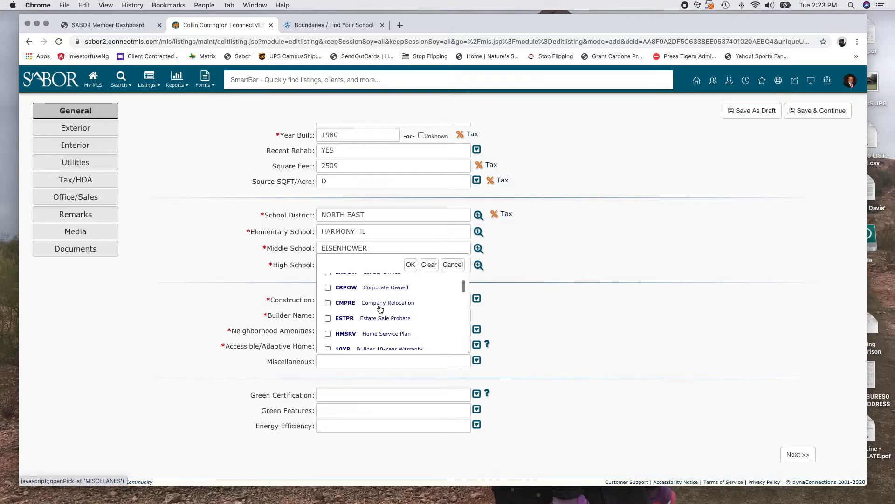
scroll(380, 308, "down", 2)
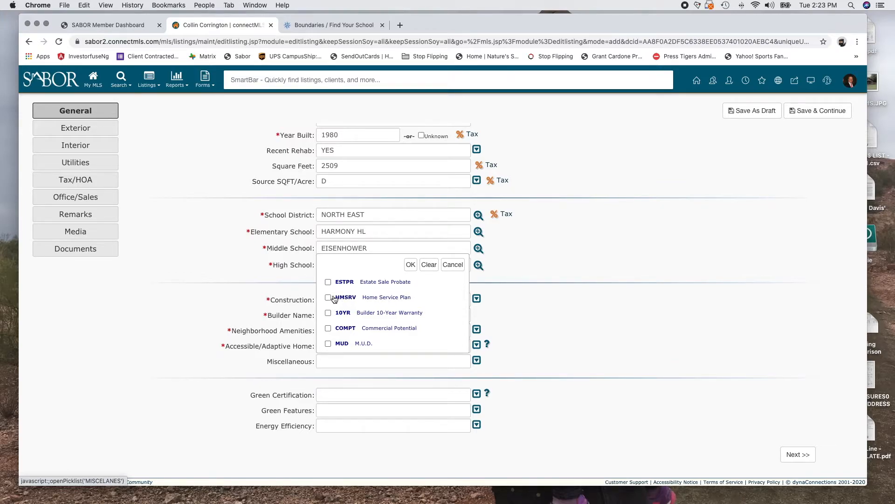
scroll(387, 317, "down", 5)
scroll(389, 321, "down", 4)
left_click(430, 265)
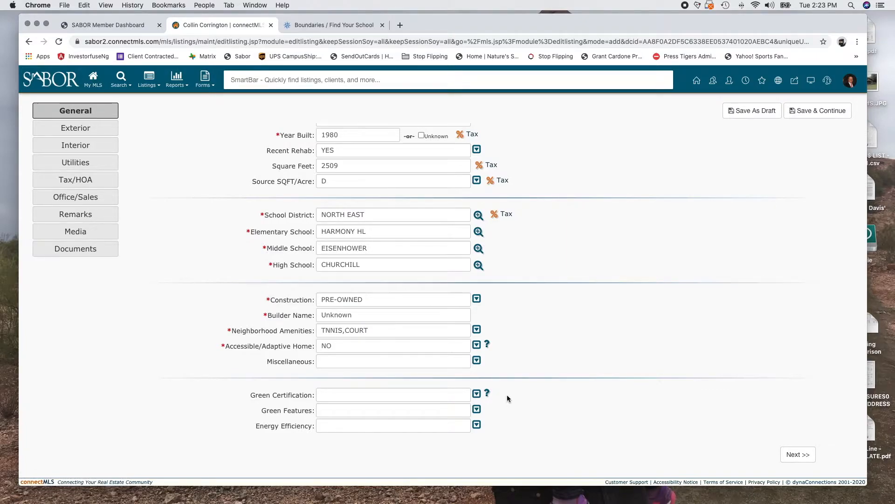
Review the Green Certification and Green Features options, leaving both blank
left_click(477, 393)
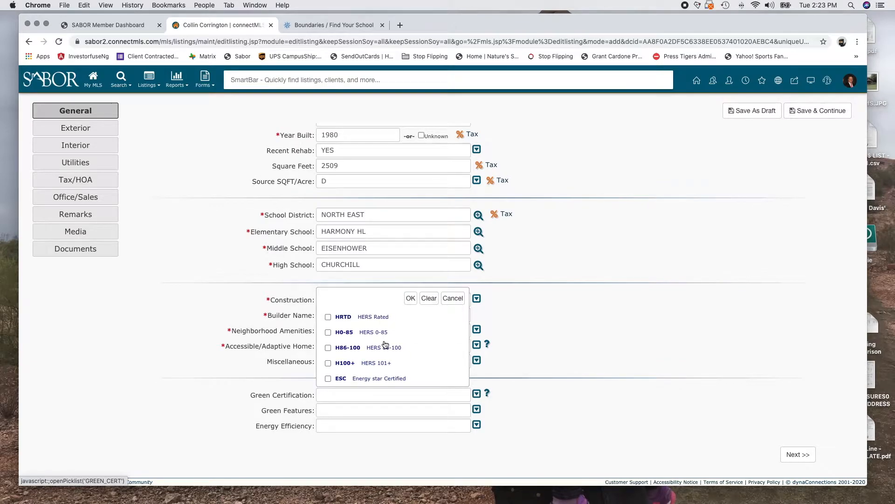
scroll(385, 345, "down", 5)
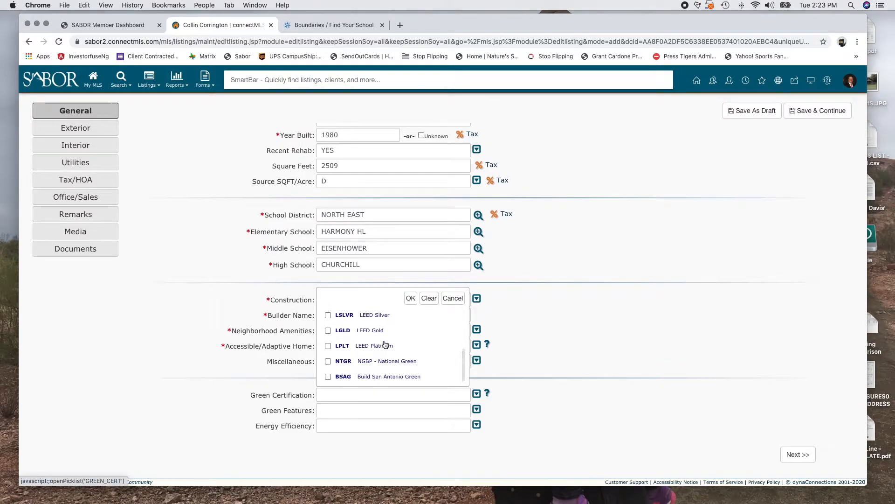
scroll(385, 345, "up", 5)
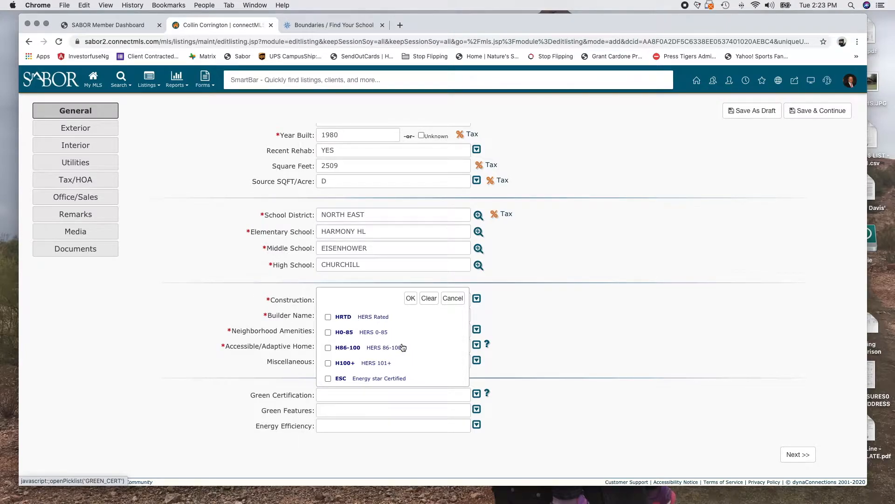
scroll(402, 347, "down", 2)
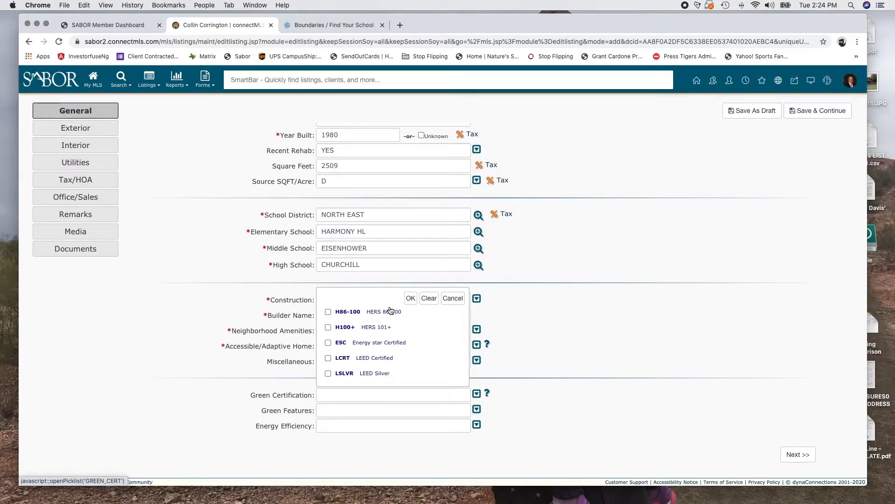
scroll(388, 359, "down", 4)
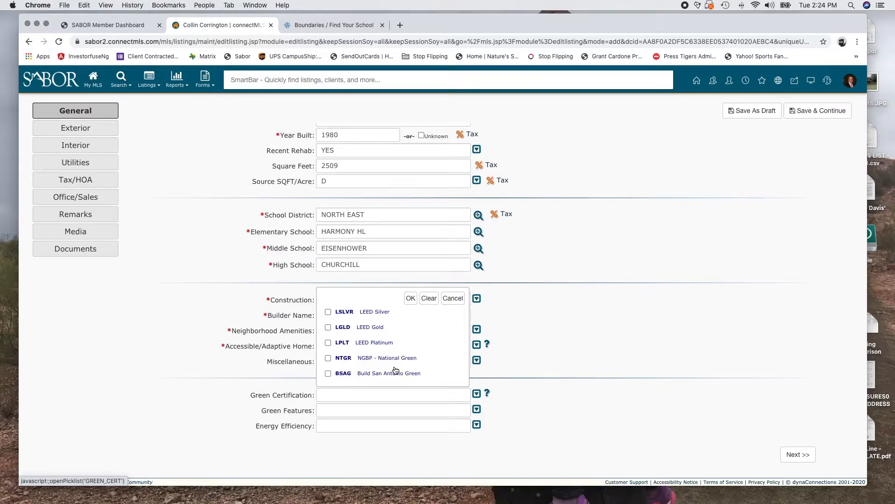
left_click(452, 298)
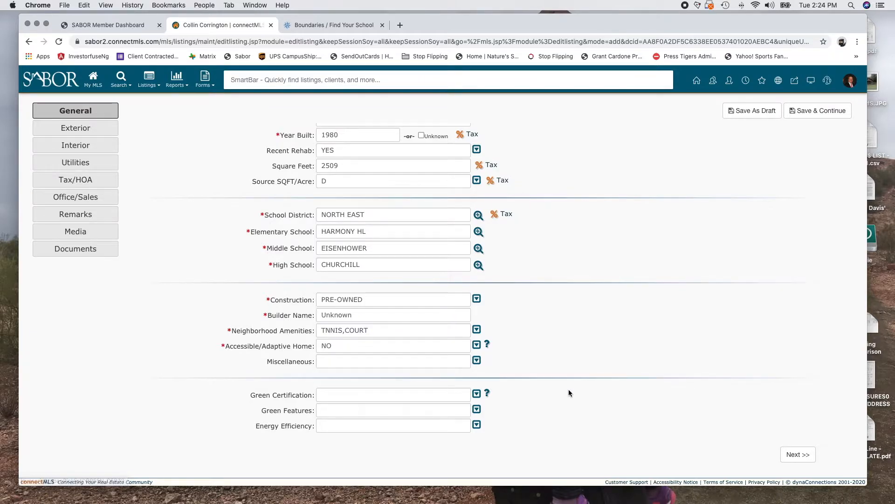
left_click(476, 410)
scroll(375, 357, "down", 3)
scroll(375, 357, "down", 1)
scroll(375, 358, "up", 2)
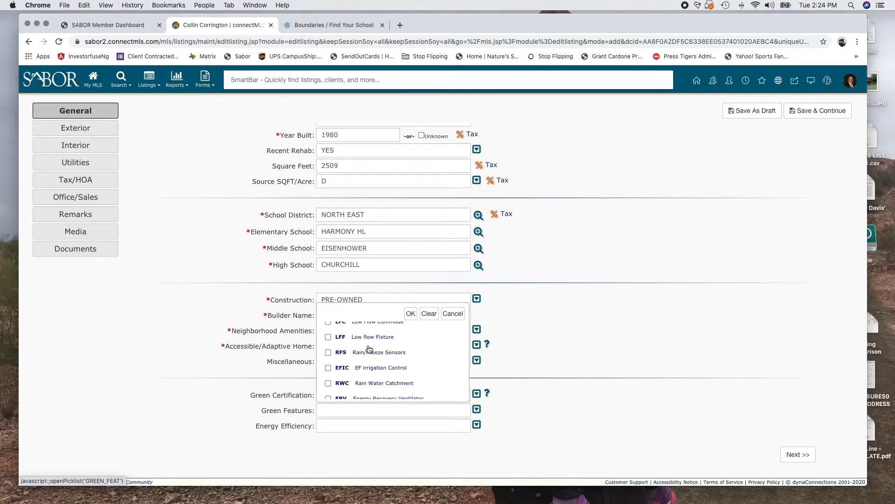
scroll(378, 393, "down", 3)
scroll(377, 393, "down", 1)
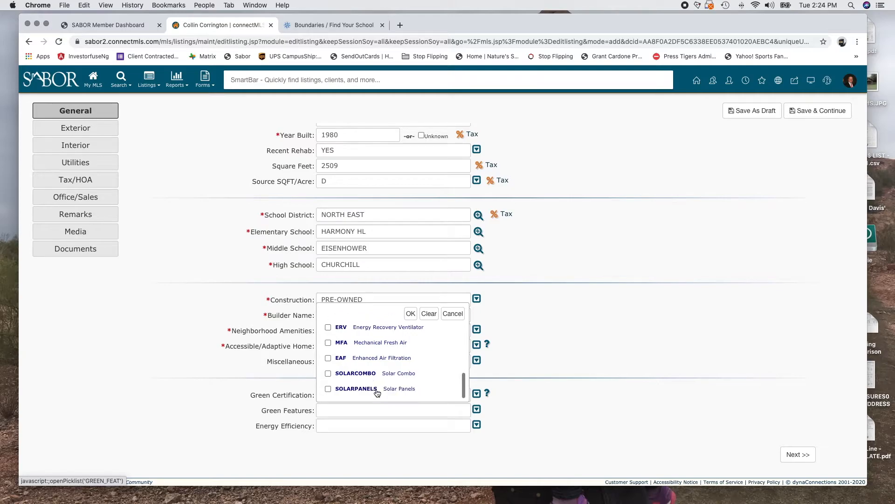
left_click(429, 314)
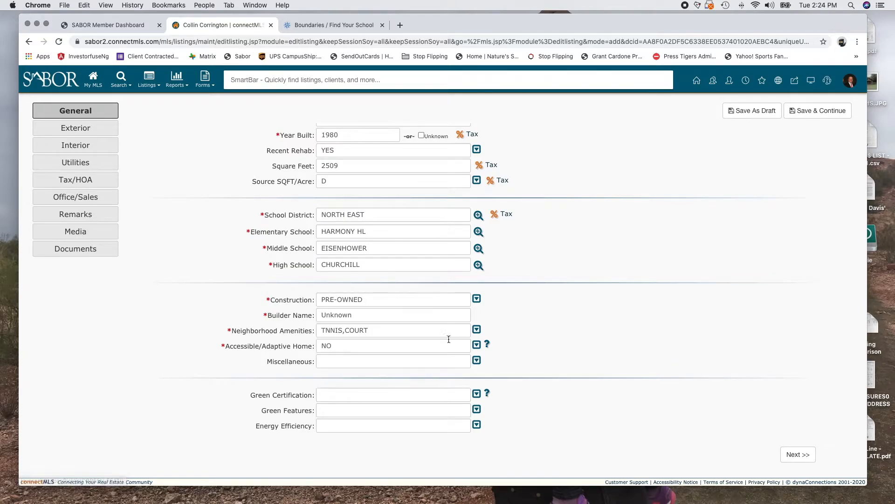
Set Energy Efficiency to DPWIN, VSH, ESAPP and RADBAR
left_click(476, 425)
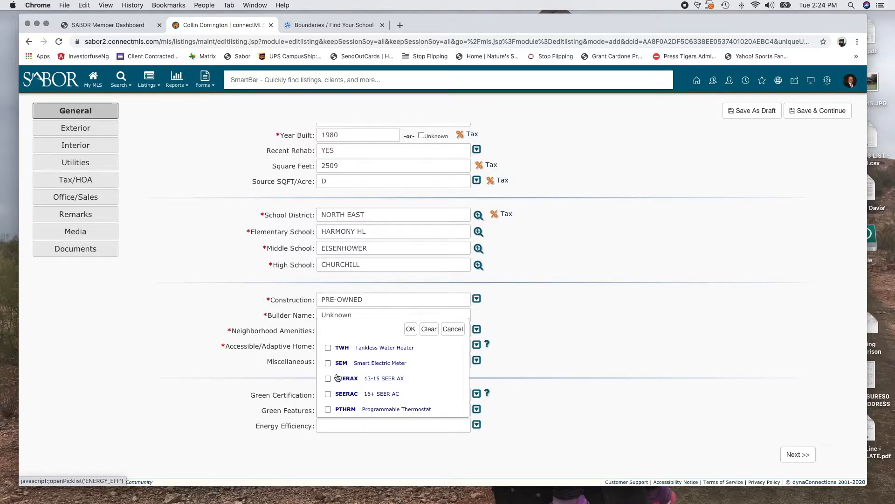
scroll(341, 387, "down", 3)
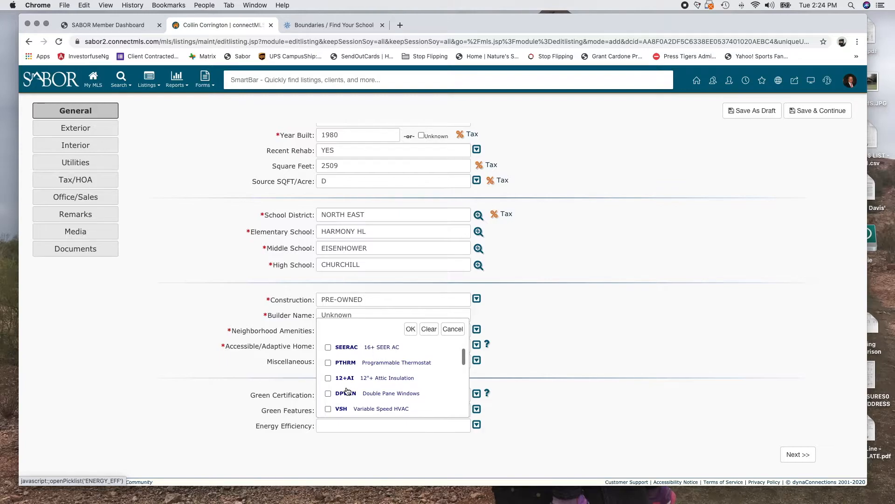
scroll(413, 380, "down", 2)
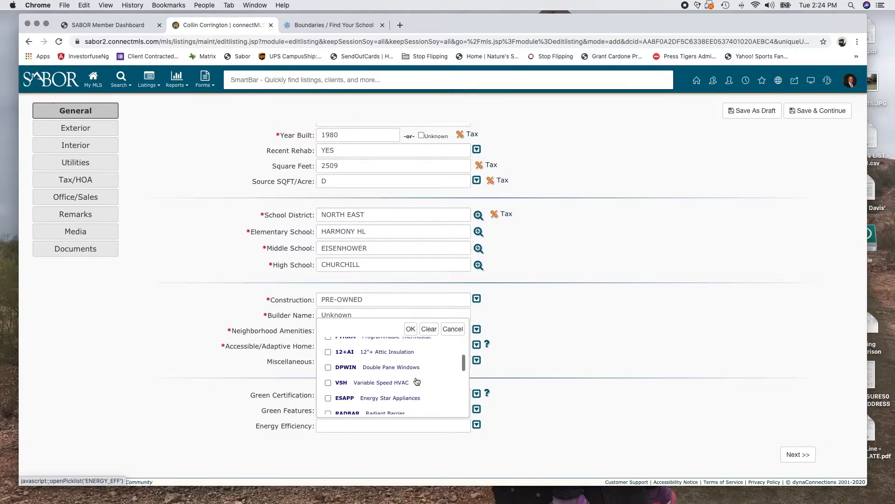
left_click(328, 362)
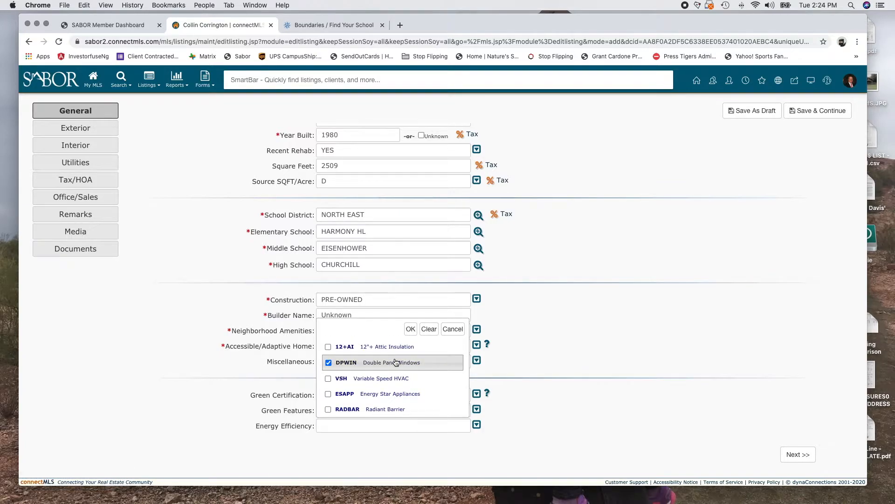
left_click(329, 379)
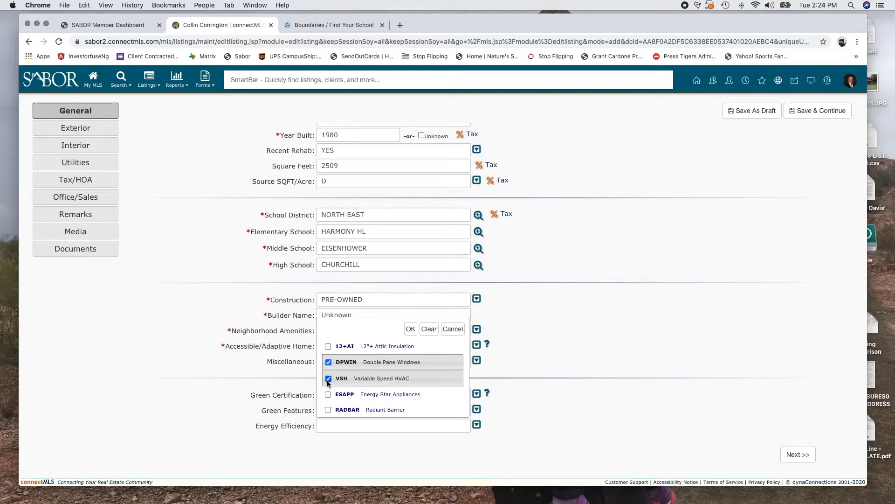
scroll(329, 382, "down", 1)
left_click(329, 380)
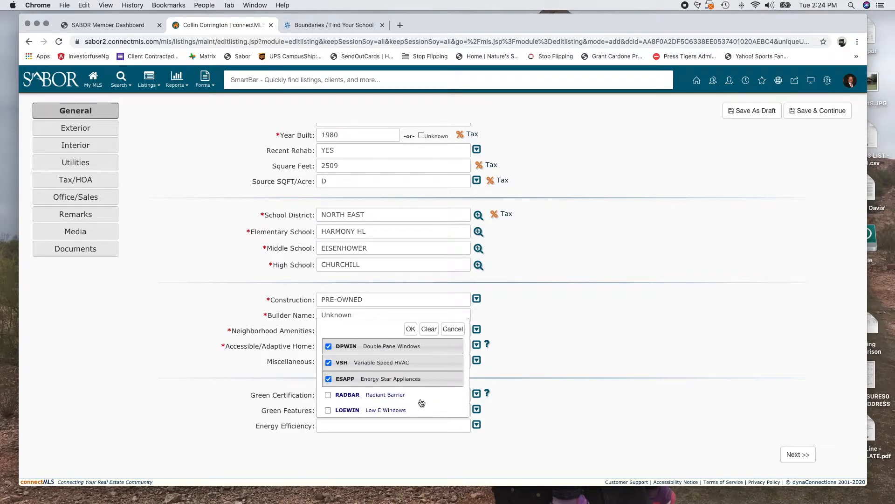
left_click(329, 395)
scroll(380, 395, "down", 3)
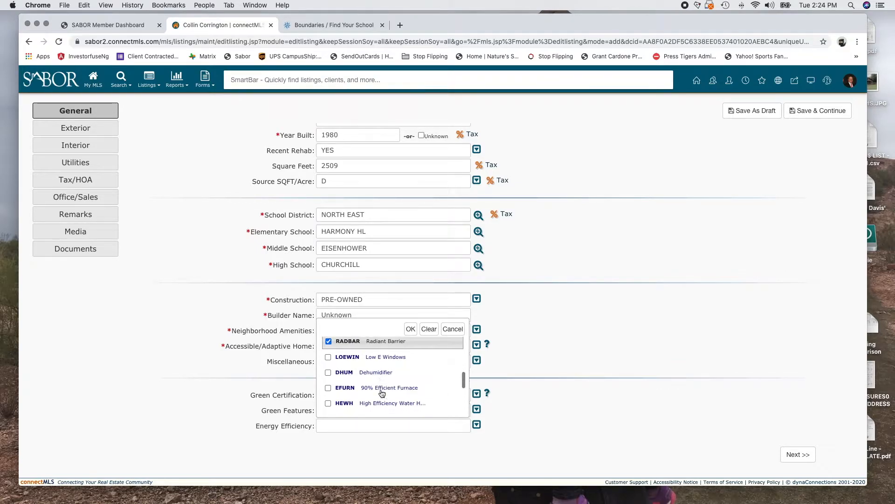
left_click(410, 328)
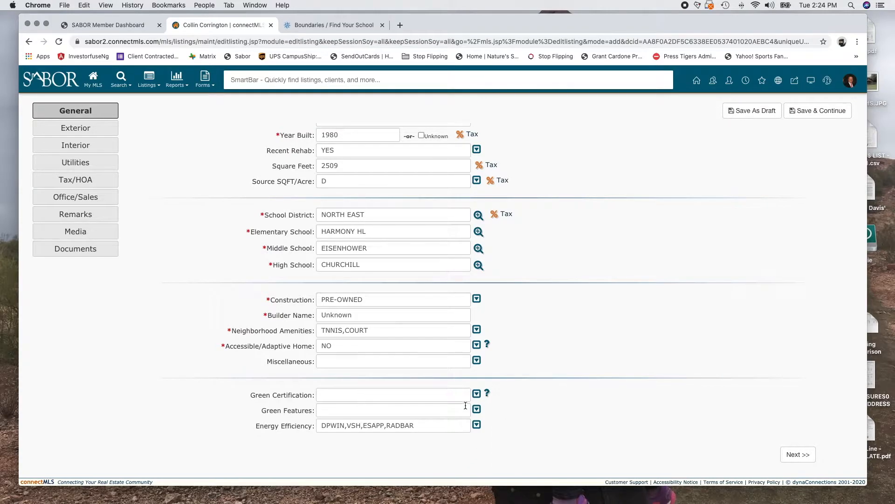
Leave Green Certification blank and save the draft to continue to the Exterior page
left_click(477, 393)
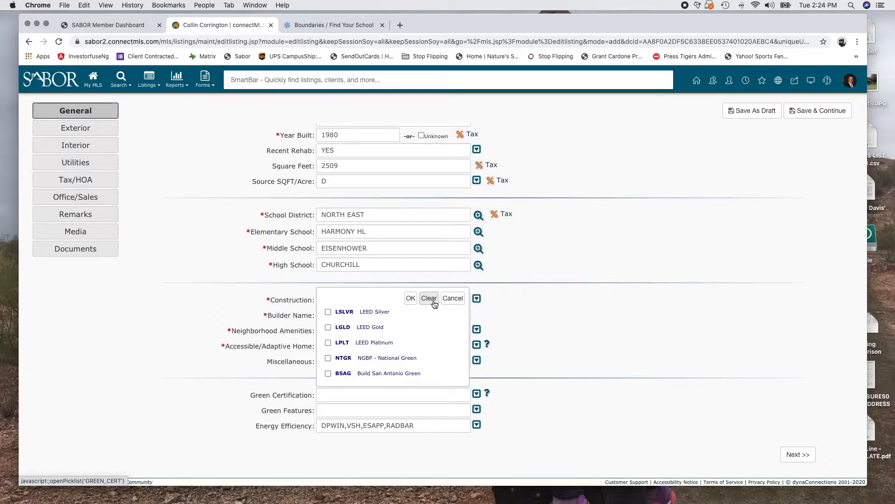
left_click(452, 298)
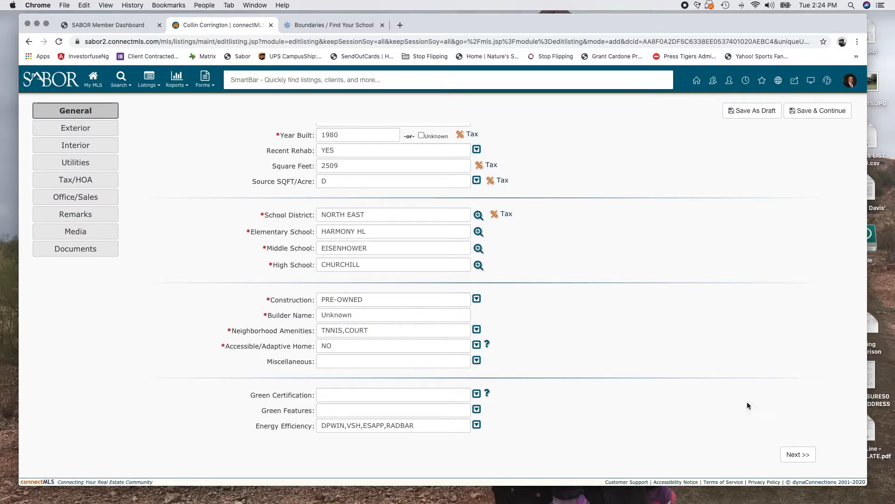
left_click(798, 454)
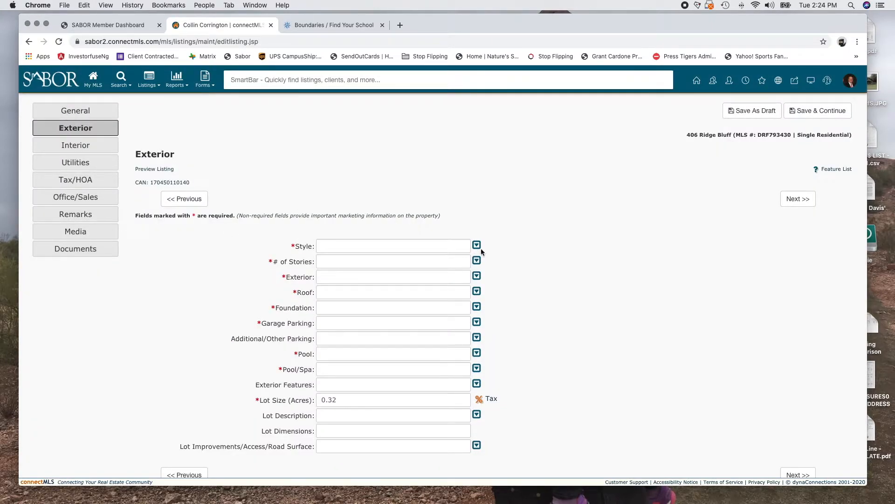
Set Style to 1STRY (One Story) and Stories to 1
left_click(477, 260)
left_click(373, 285)
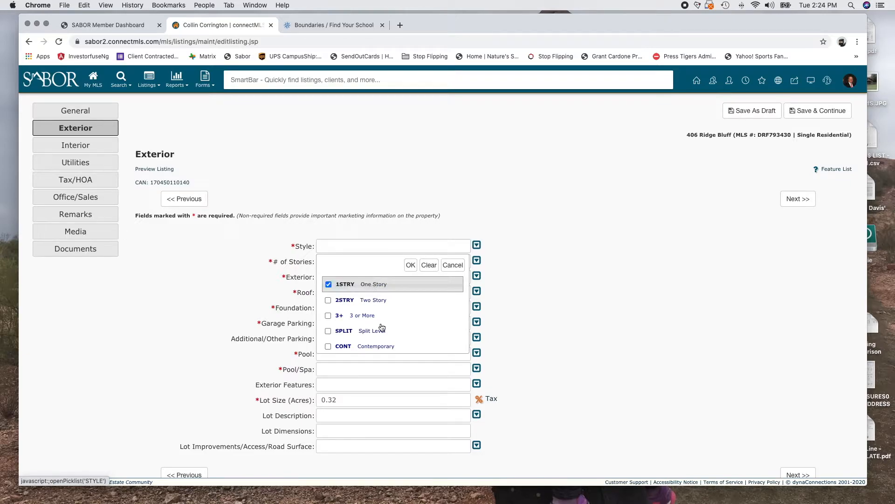
left_click(411, 265)
left_click(477, 259)
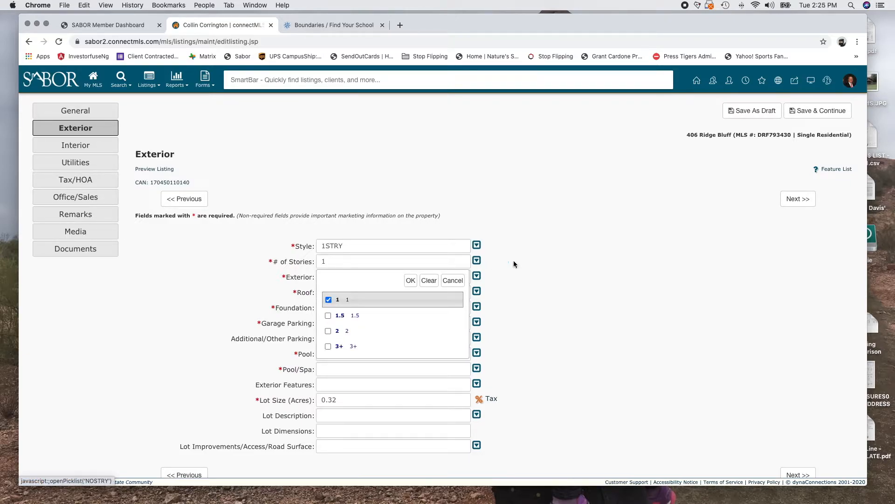
left_click(410, 280)
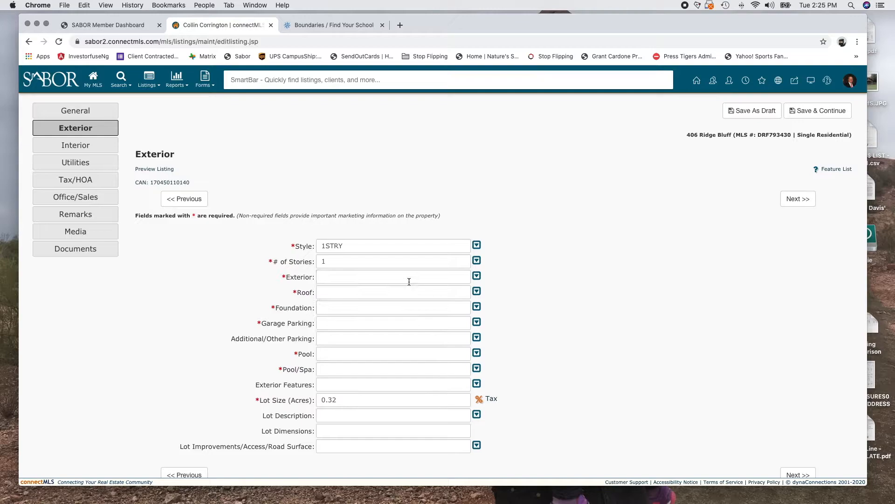
Set the Exterior material to Brick and 3 Sides Masonry (BRICK, 3SDMS)
left_click(481, 276)
left_click(369, 330)
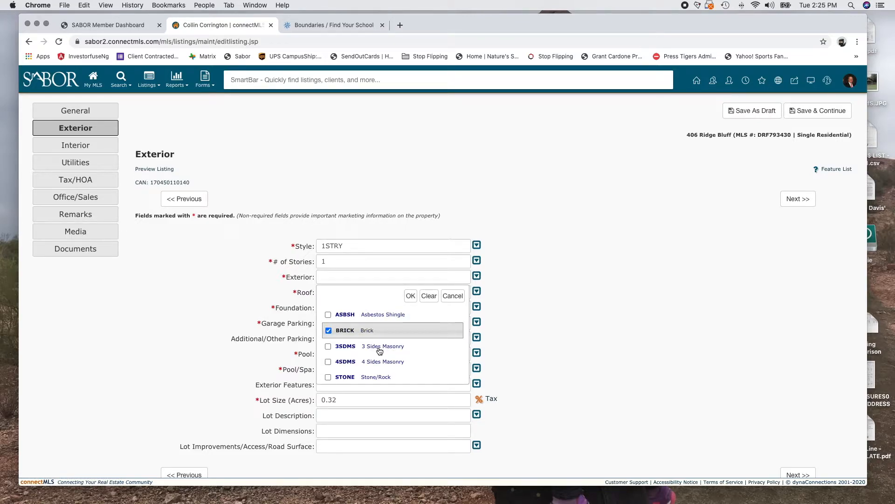
left_click(328, 362)
scroll(394, 365, "down", 1)
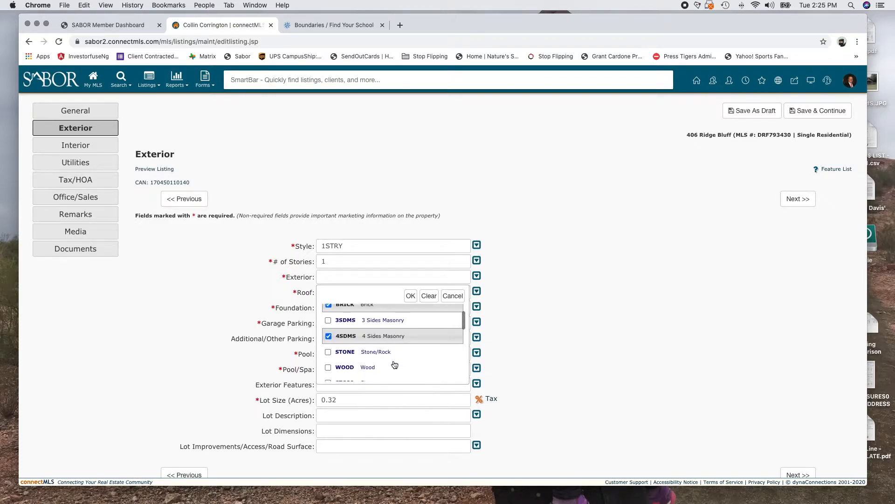
left_click(329, 321)
left_click(329, 336)
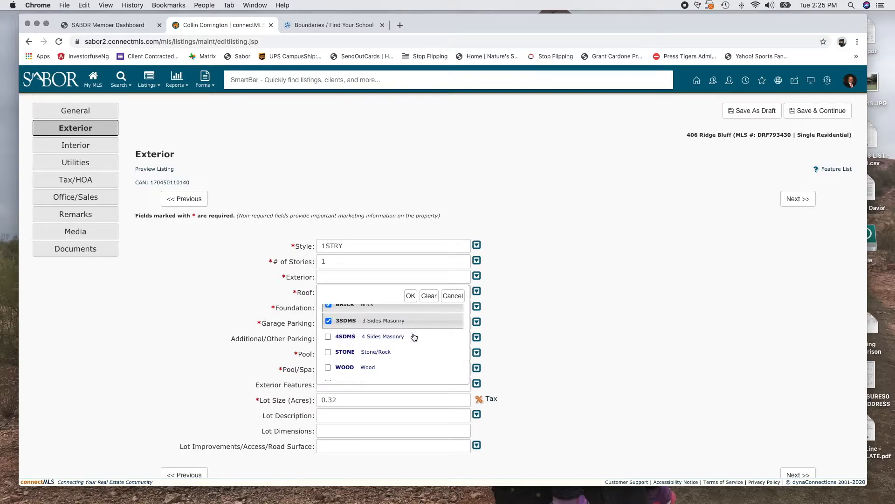
scroll(413, 343, "down", 2)
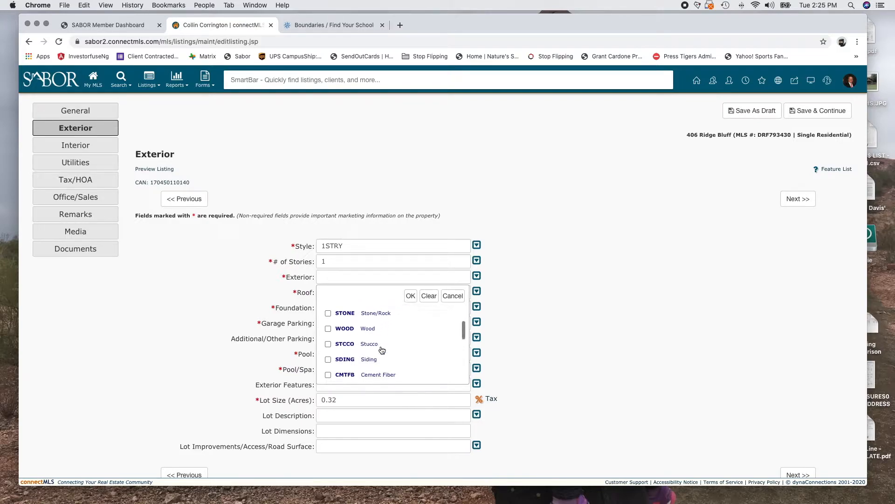
left_click(410, 296)
Set Roof to COMP (Composition) and Foundation to SLAB
left_click(476, 291)
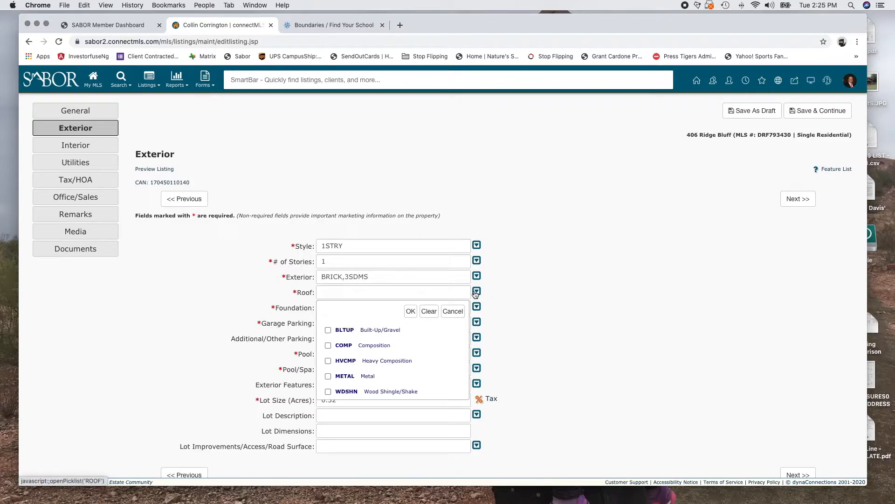
left_click(375, 346)
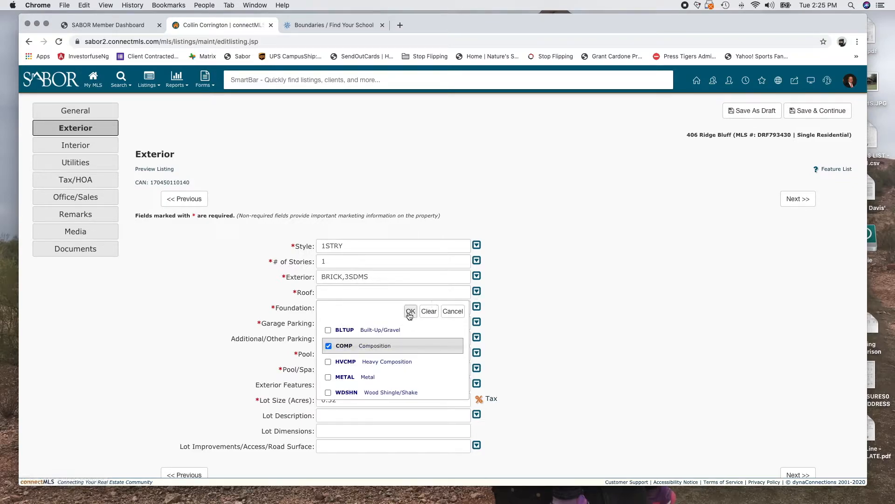
left_click(410, 312)
left_click(476, 307)
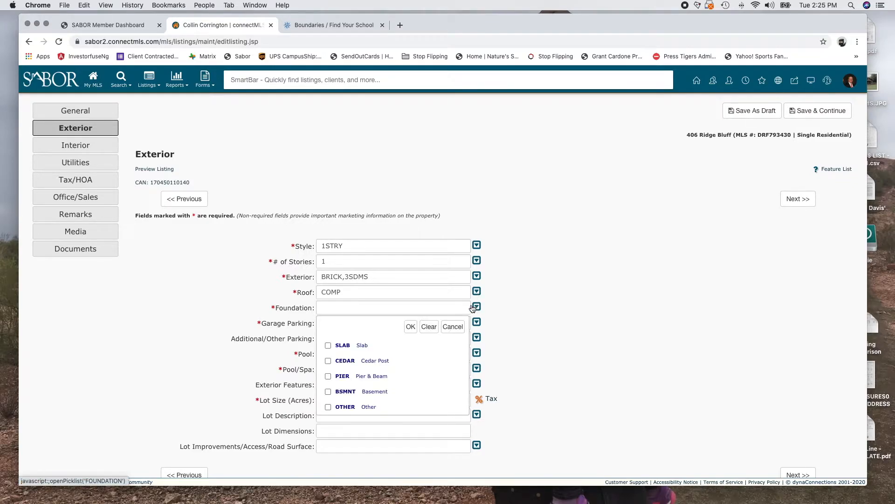
left_click(358, 346)
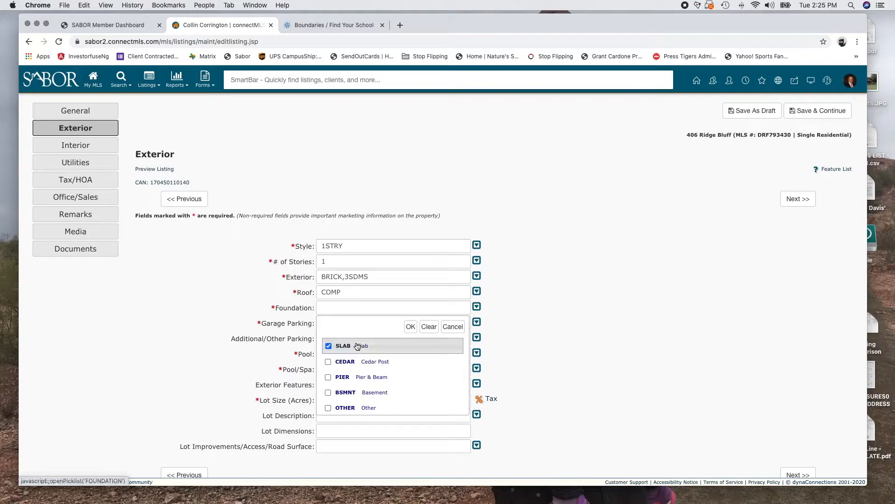
left_click(411, 326)
Set Garage to 2GAR and Other Parking to CRCLR (Circular Drive)
left_click(476, 322)
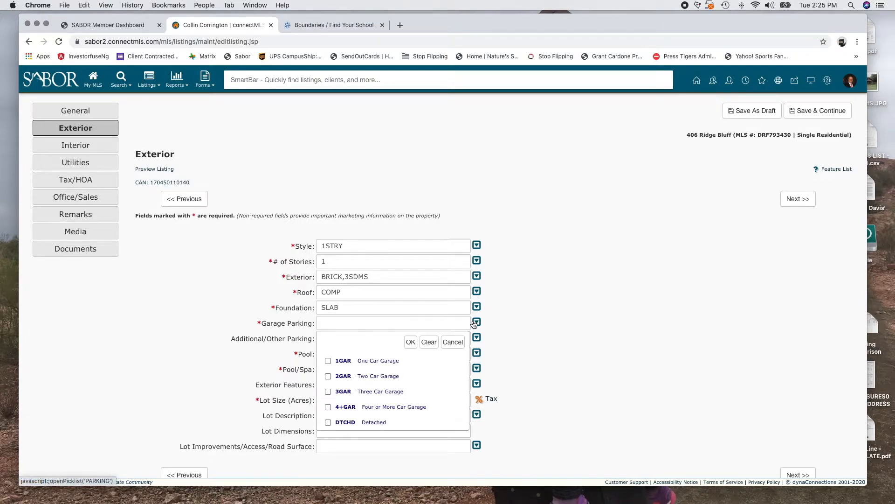
left_click(356, 377)
left_click(410, 342)
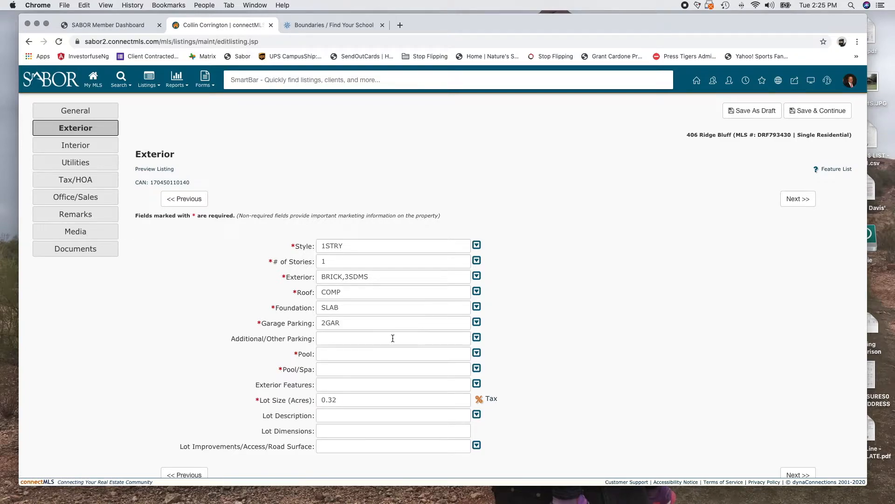
left_click(475, 336)
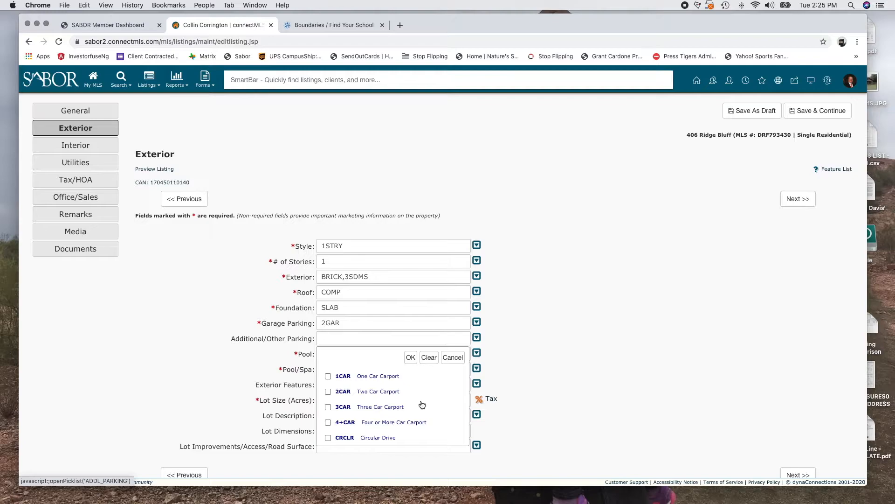
scroll(421, 413, "down", 5)
scroll(405, 382, "up", 3)
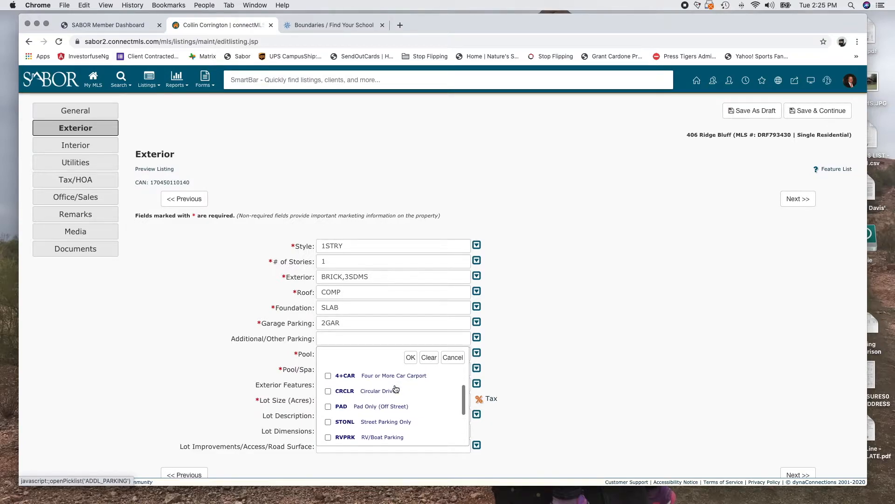
left_click(328, 391)
left_click(410, 357)
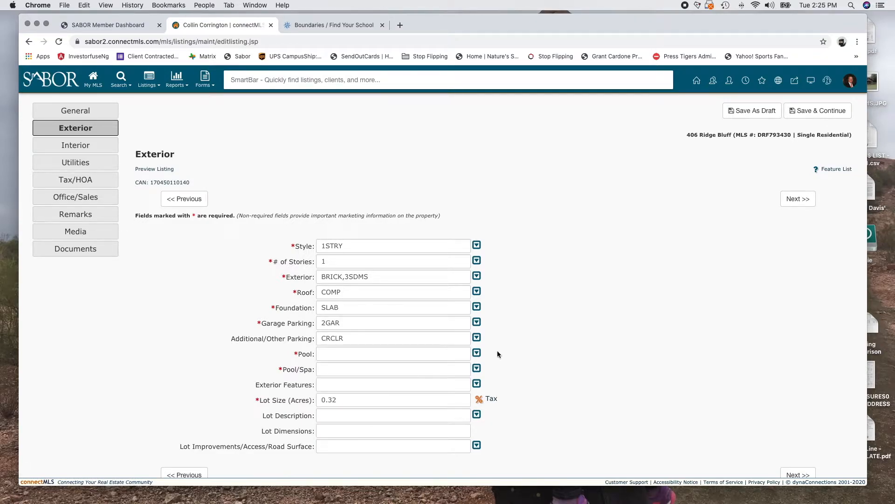
Set Pool to Y and Pool/Spa to INGRN (in-ground)
left_click(476, 353)
left_click(328, 392)
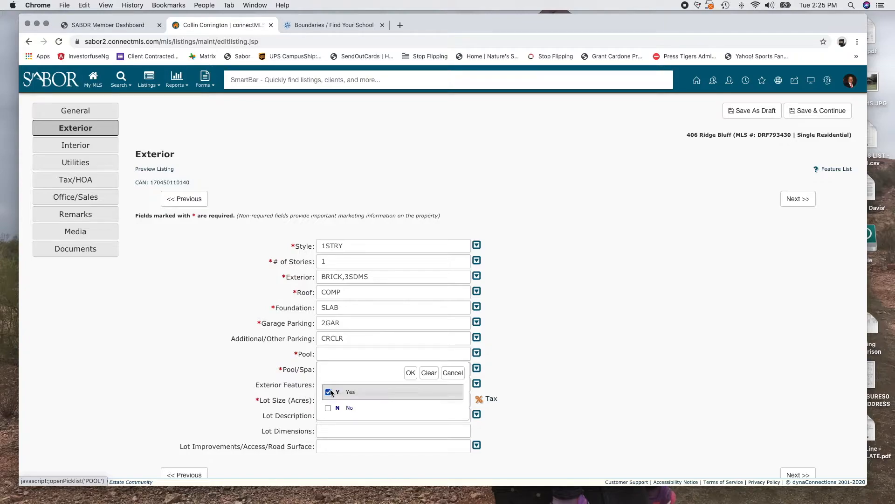
left_click(410, 372)
left_click(476, 368)
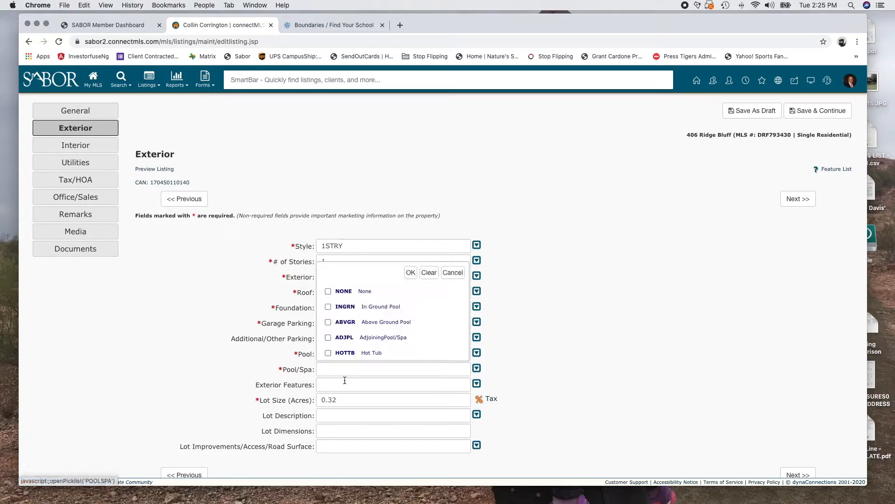
left_click(363, 307)
left_click(411, 273)
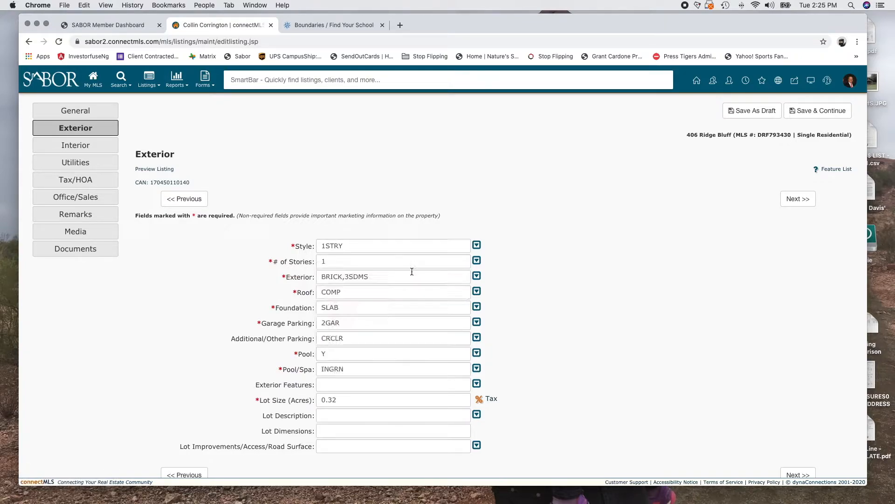
Add Covered Patio (CVPAT) as the Exterior Feature
left_click(477, 383)
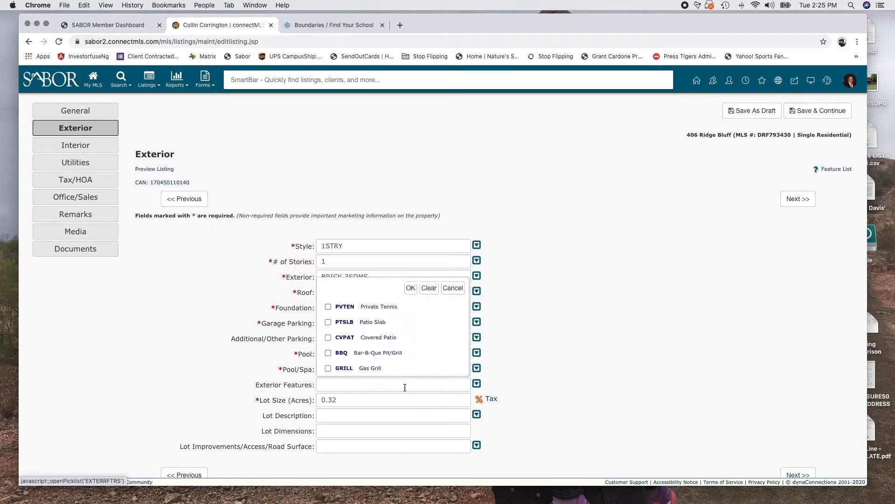
left_click(329, 337)
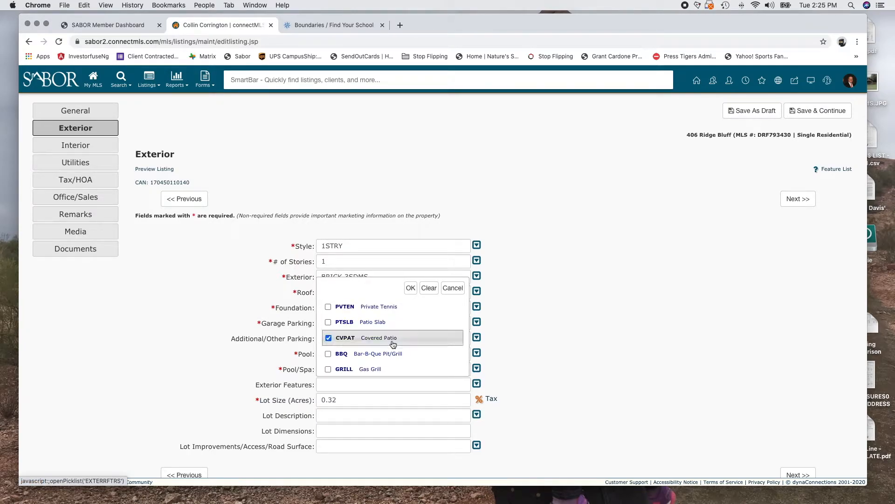
scroll(391, 344, "down", 5)
left_click(411, 288)
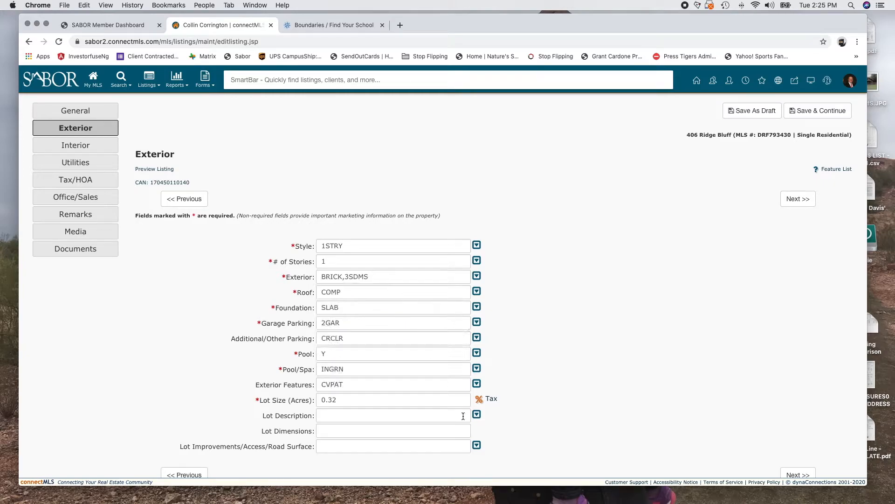
Set Lot Description to -.5AC (1/4 to 1/2 acre)
left_click(476, 416)
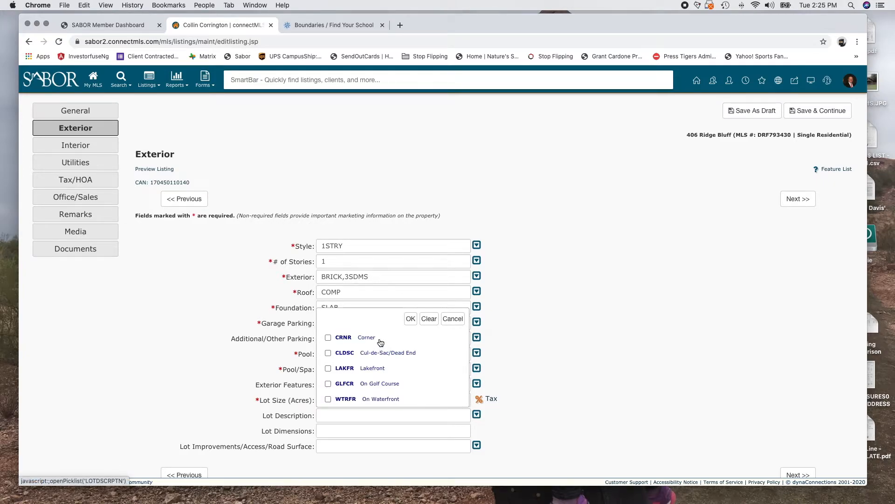
scroll(379, 359, "down", 5)
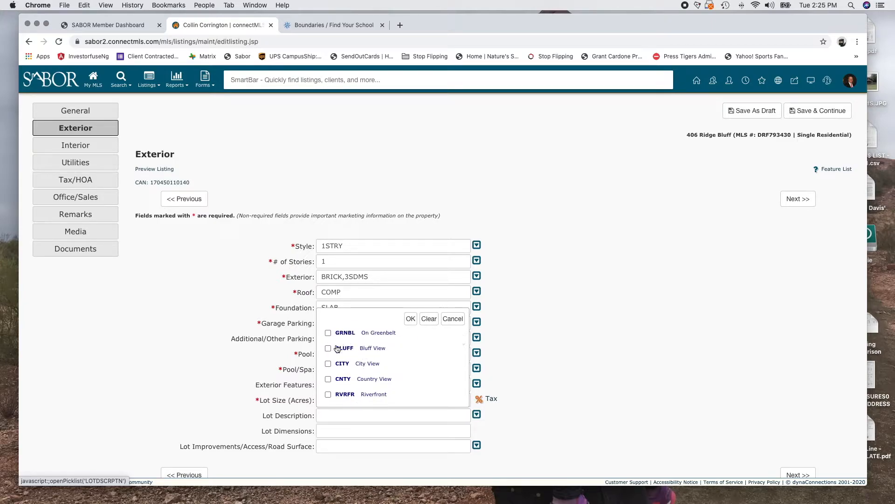
scroll(392, 382, "down", 8)
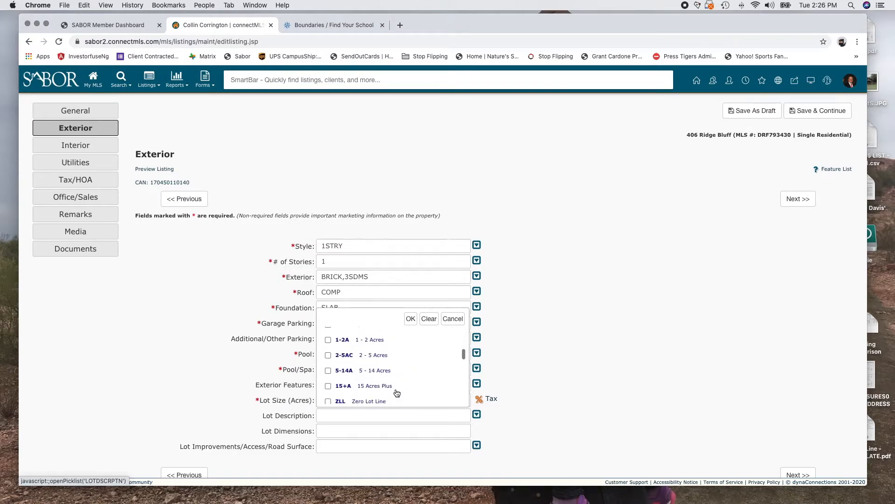
scroll(397, 392, "up", 3)
scroll(344, 346, "up", 1)
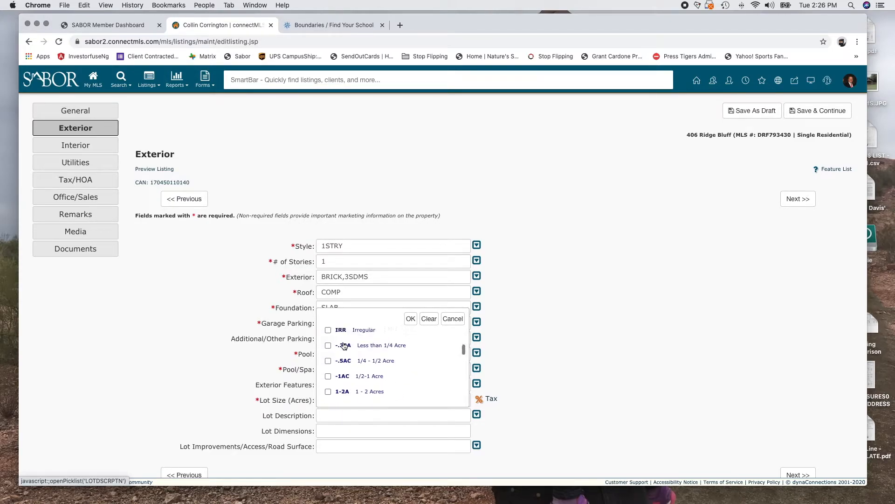
left_click(328, 361)
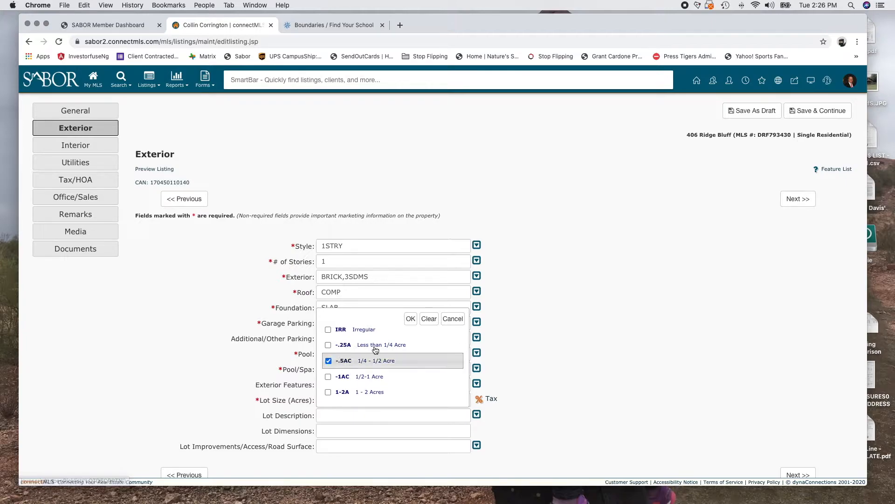
left_click(410, 318)
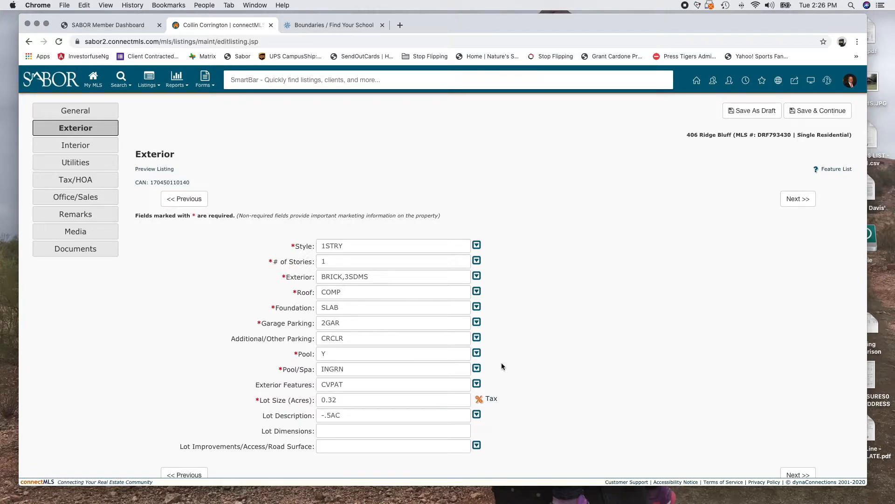
scroll(502, 363, "down", 1)
left_click(436, 405)
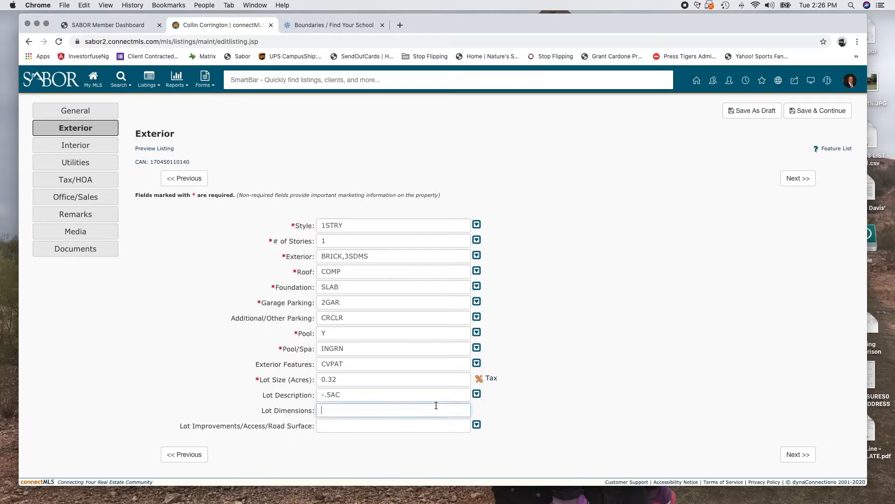
Open bcad.org in a new tab and go to its Property Search
left_click(398, 26)
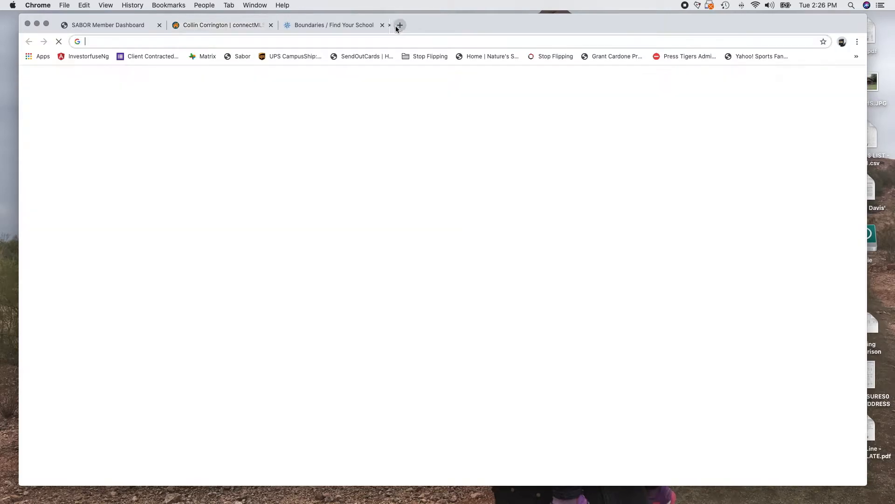
type("bcad")
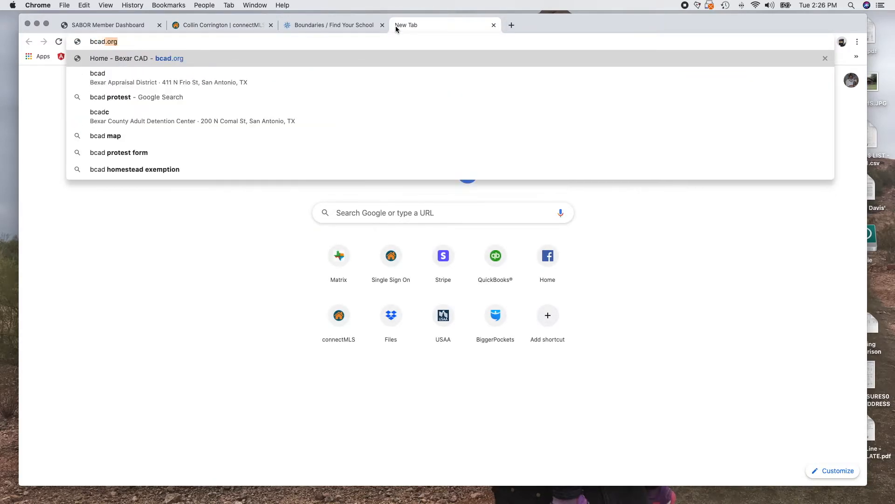
key("Return")
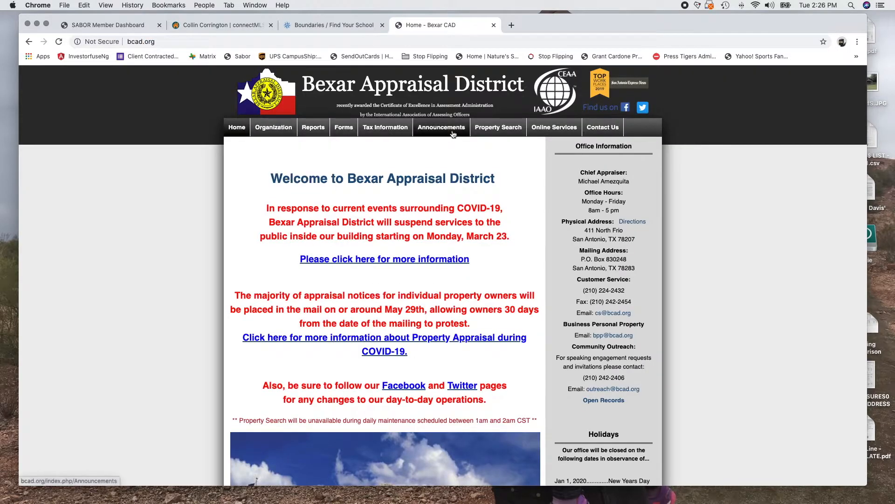
left_click(516, 128)
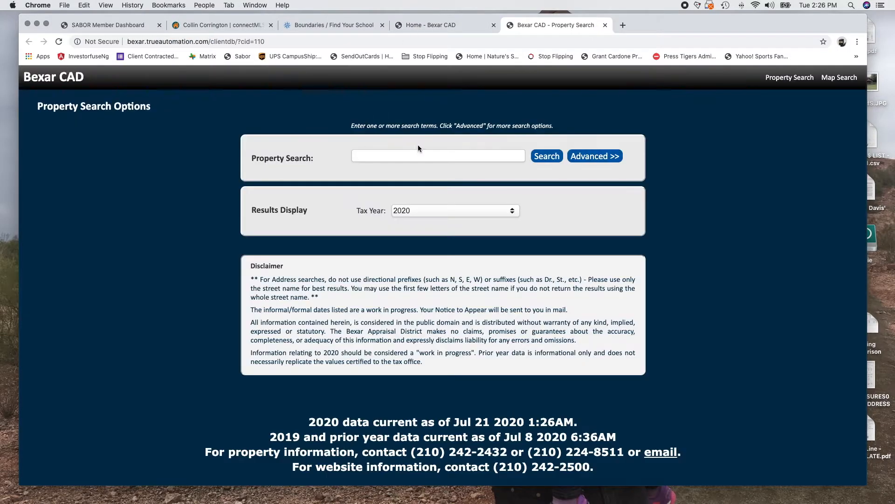
left_click(409, 156)
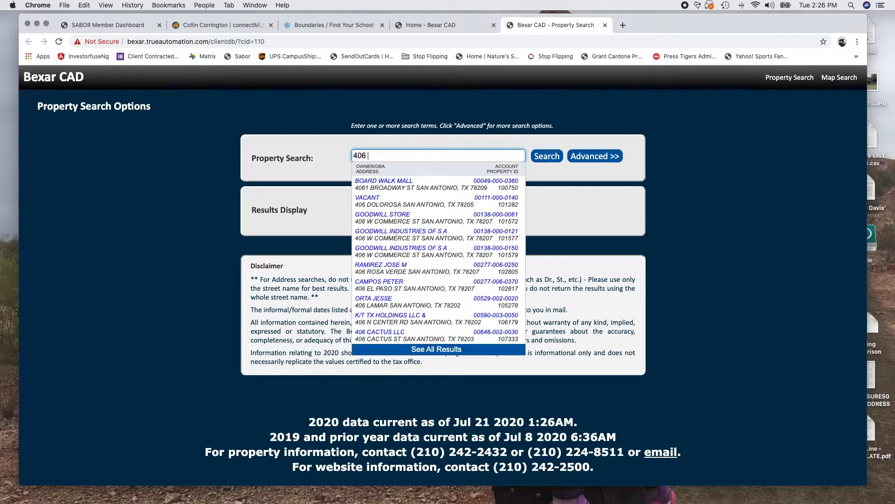
key("Return")
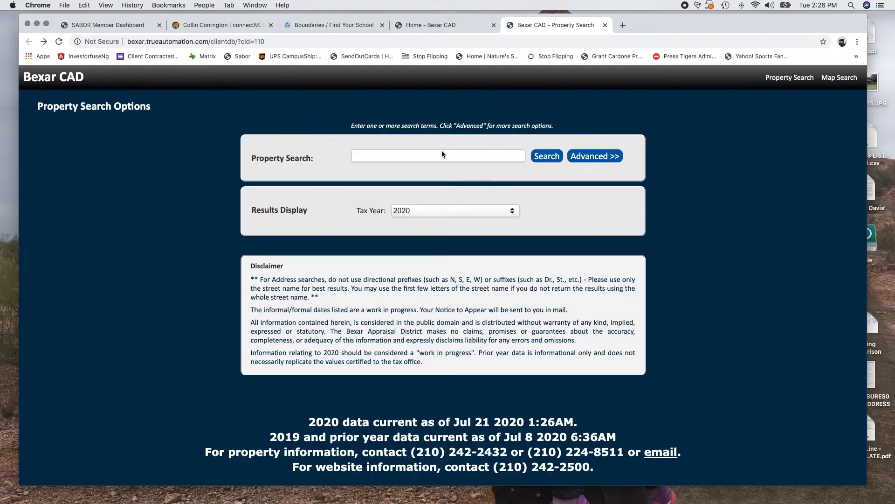
left_click(400, 158)
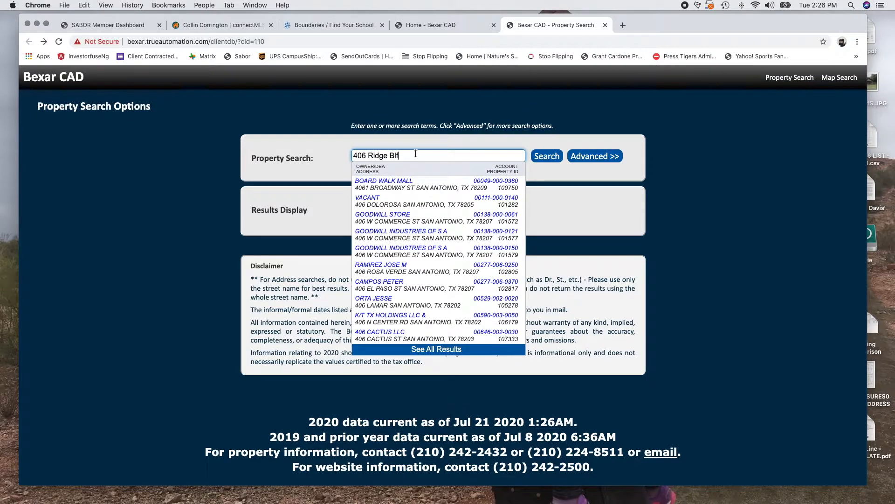
left_click(414, 178)
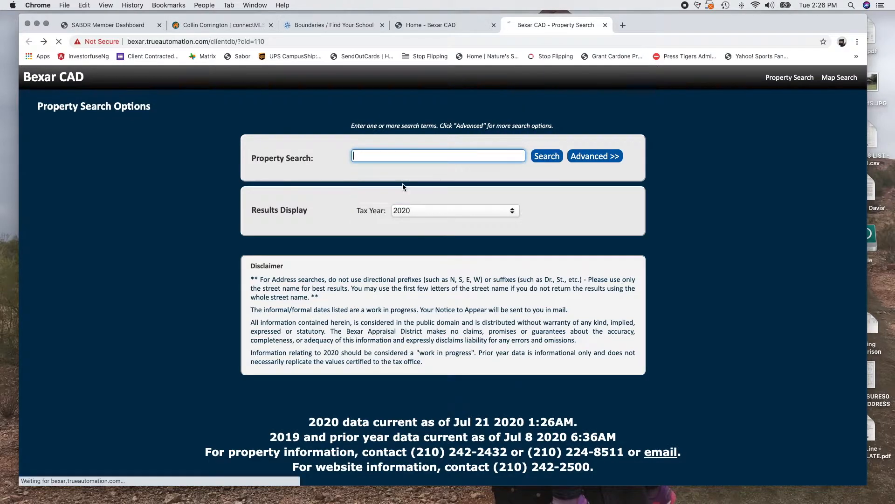
scroll(412, 359, "down", 3)
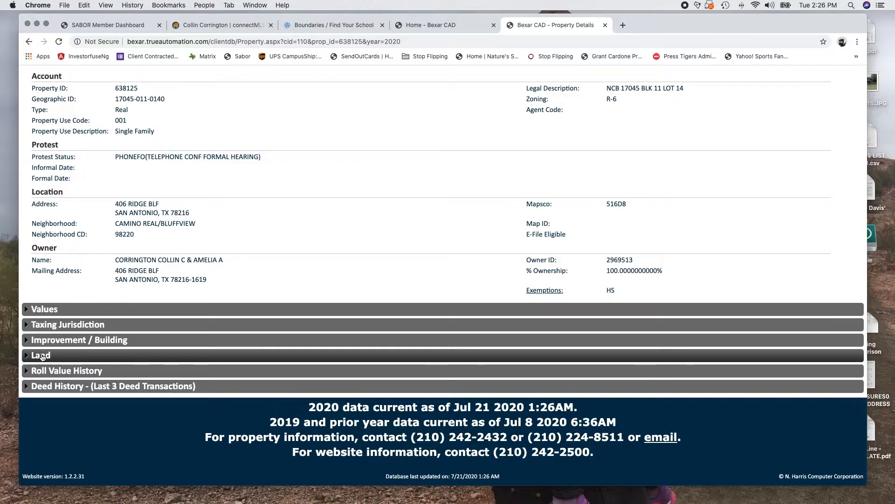
left_click(373, 355)
double_click(285, 384)
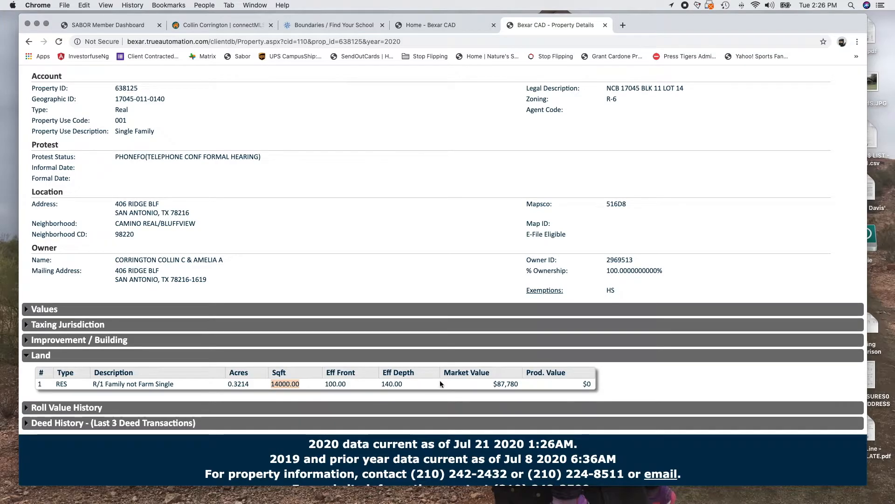
left_click(421, 30)
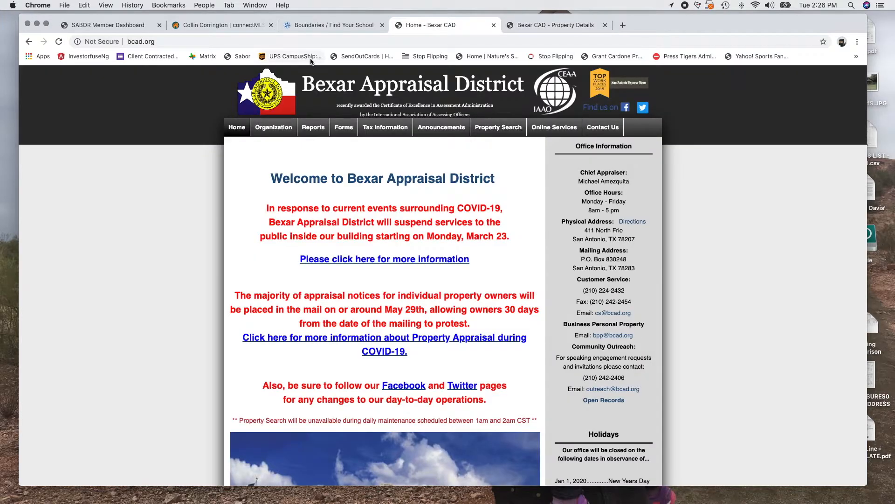
Back on the connectMLS Exterior form, set Lot Improvements to Street Paved (PAVED)
left_click(203, 26)
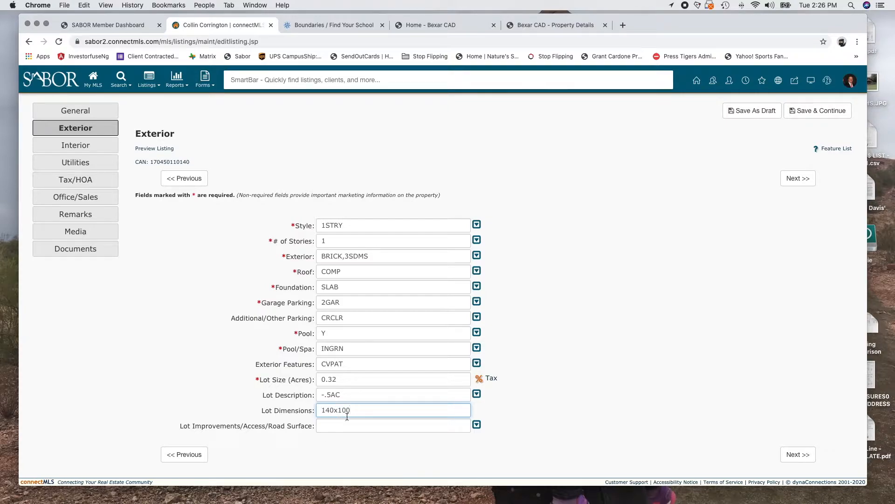
left_click(476, 425)
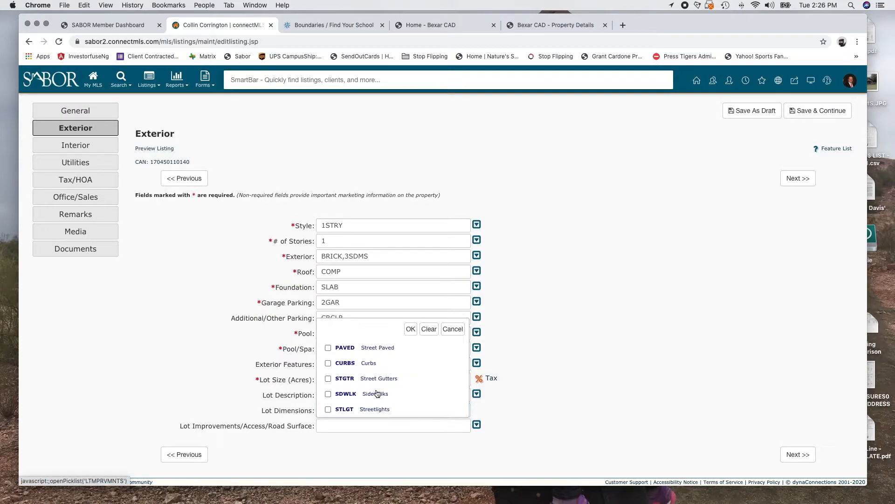
scroll(377, 393, "down", 2)
scroll(377, 393, "up", 2)
left_click(371, 347)
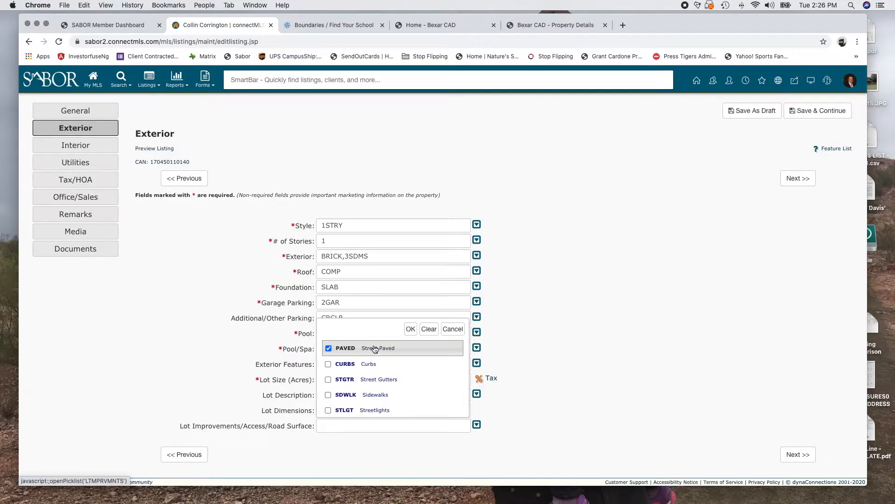
left_click(410, 329)
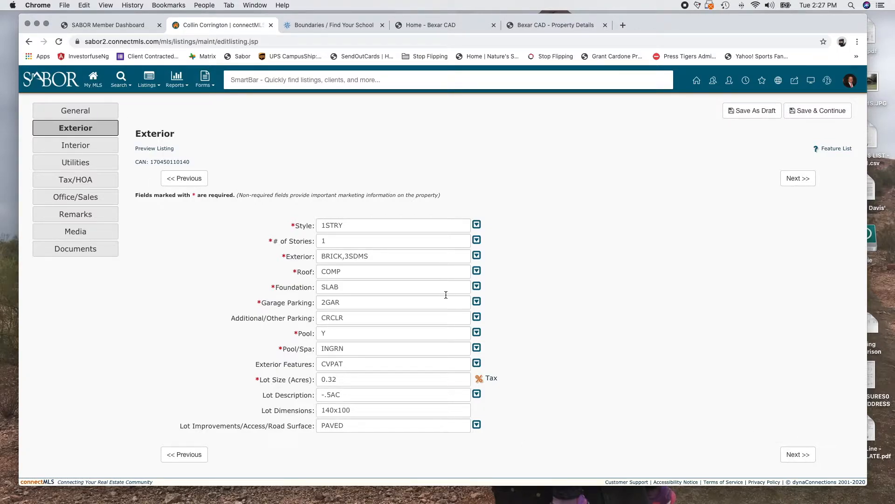
Save the exterior details and set Interior to 1LVAR (one living area)
left_click(806, 455)
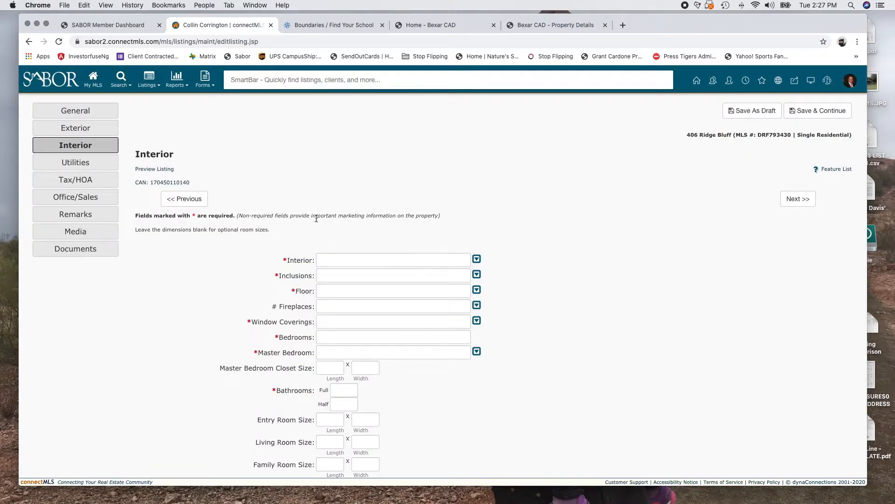
left_click(477, 259)
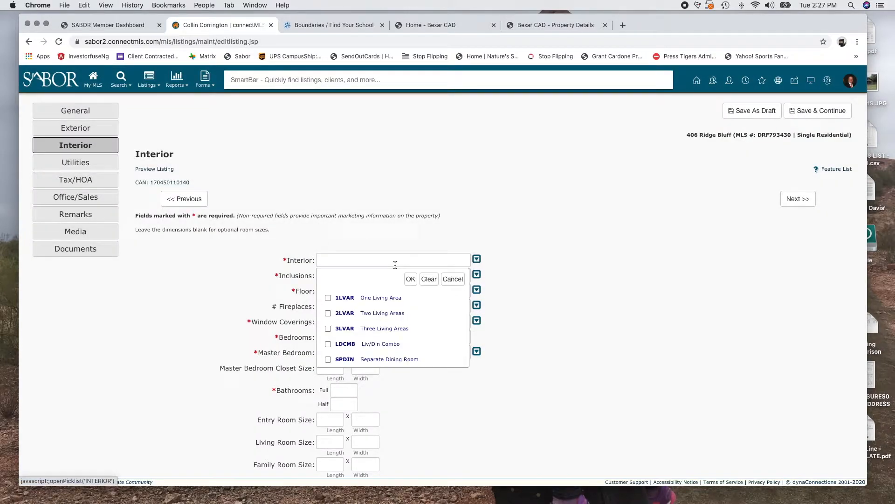
left_click(385, 298)
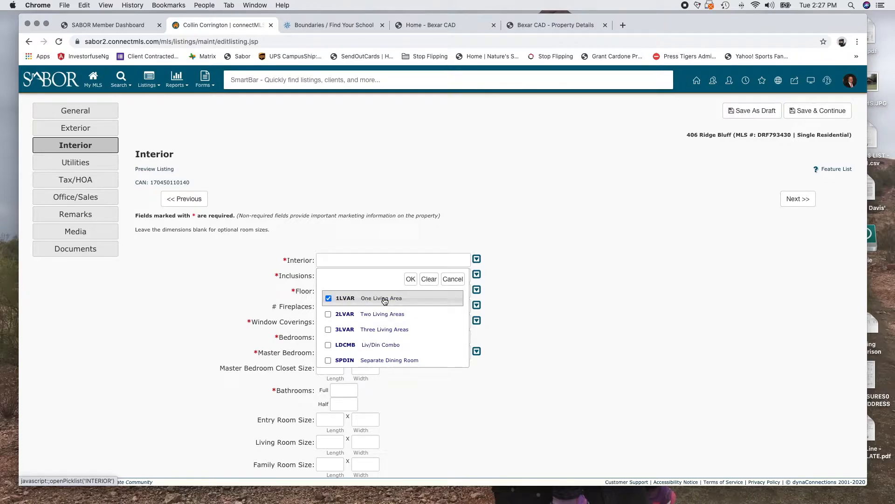
left_click(410, 278)
Set Inclusions to ceiling fans and chandelier (CLFNS,CHNDL)
left_click(476, 275)
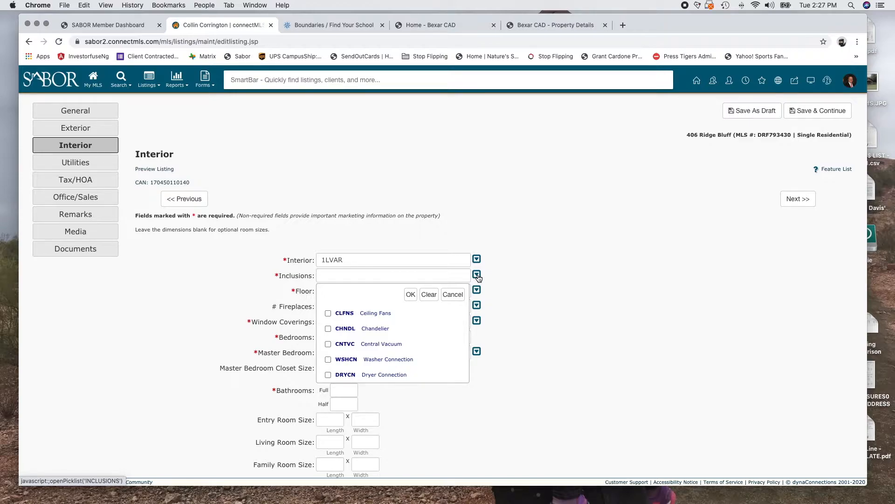
scroll(348, 361, "down", 3)
scroll(347, 361, "up", 3)
scroll(387, 331, "down", 8)
scroll(401, 333, "down", 8)
scroll(400, 329, "up", 15)
left_click(369, 314)
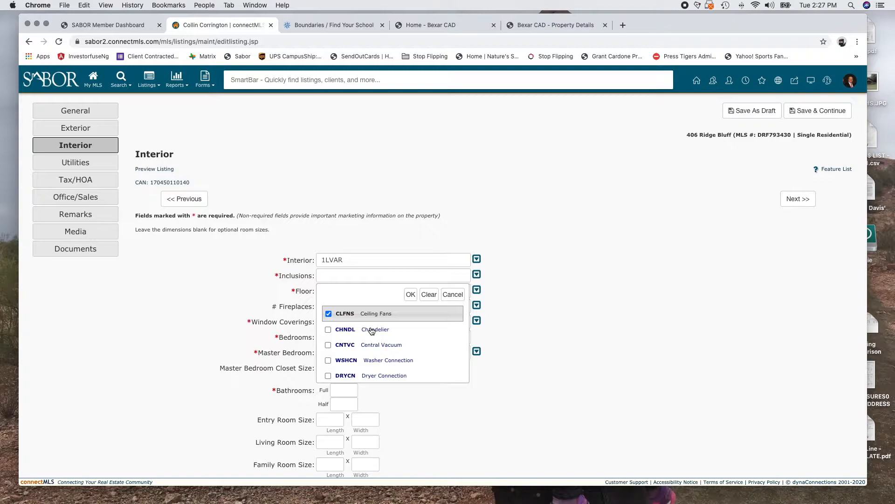
left_click(376, 330)
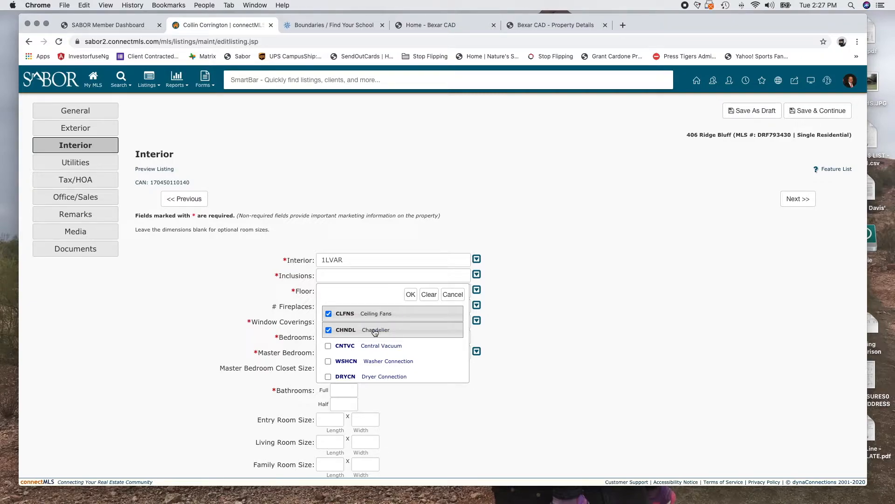
scroll(433, 352, "down", 2)
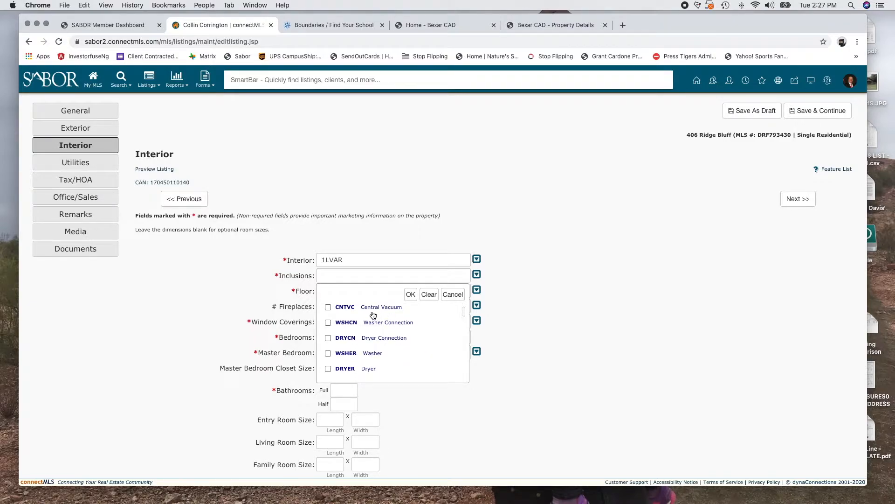
scroll(380, 326, "down", 3)
scroll(356, 326, "up", 2)
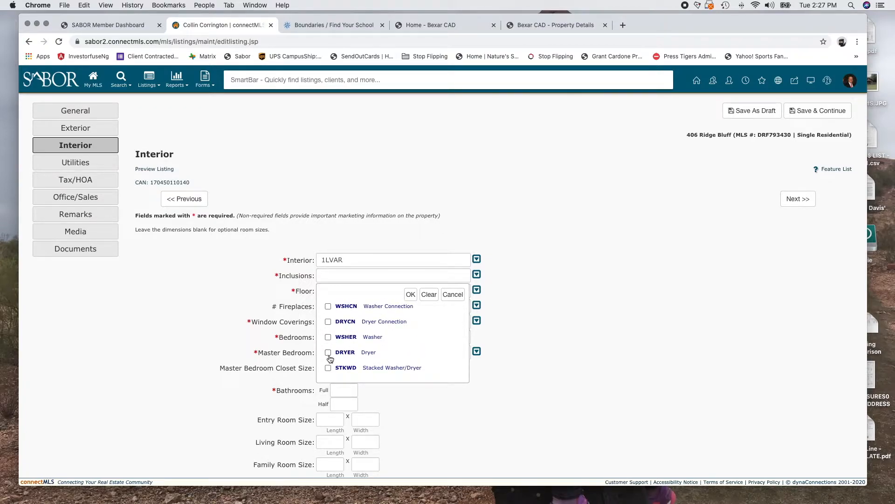
scroll(332, 345, "down", 4)
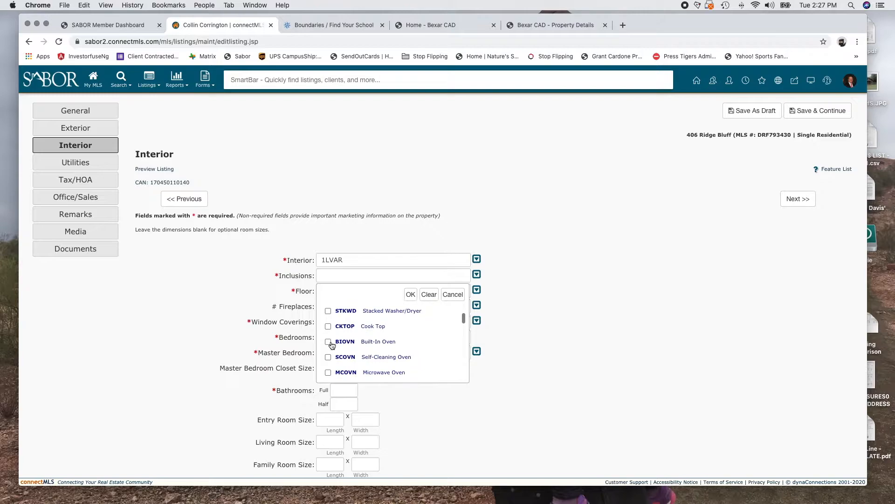
left_click(411, 294)
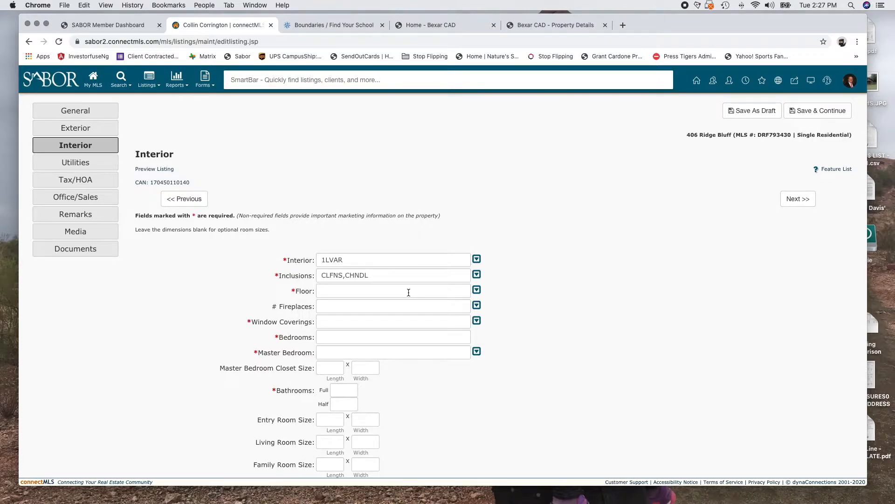
Set Floor to CTILE (ceramic tile) and # Fireplaces to 1
left_click(477, 290)
scroll(382, 348, "down", 1)
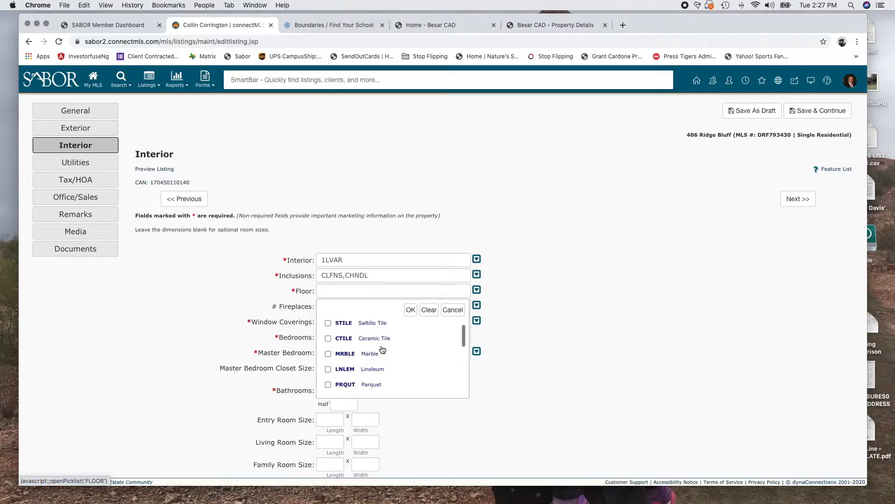
scroll(381, 348, "up", 1)
left_click(372, 361)
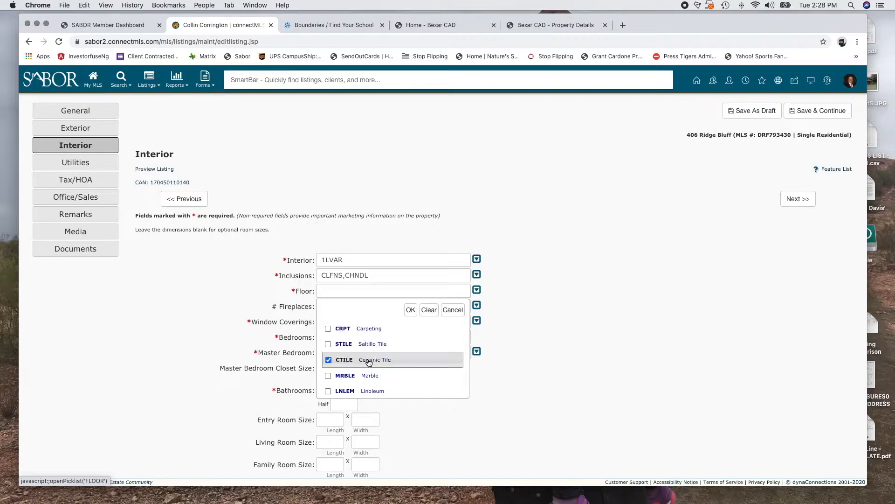
left_click(410, 310)
left_click(435, 309)
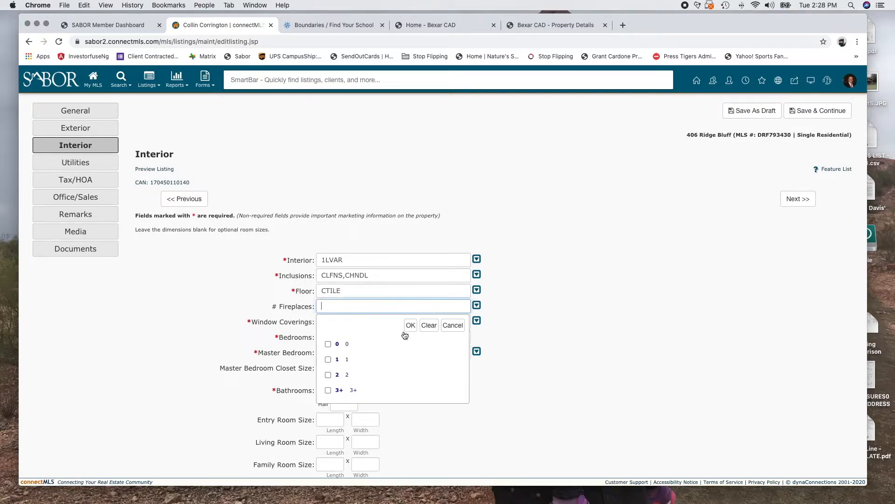
left_click(344, 364)
left_click(409, 326)
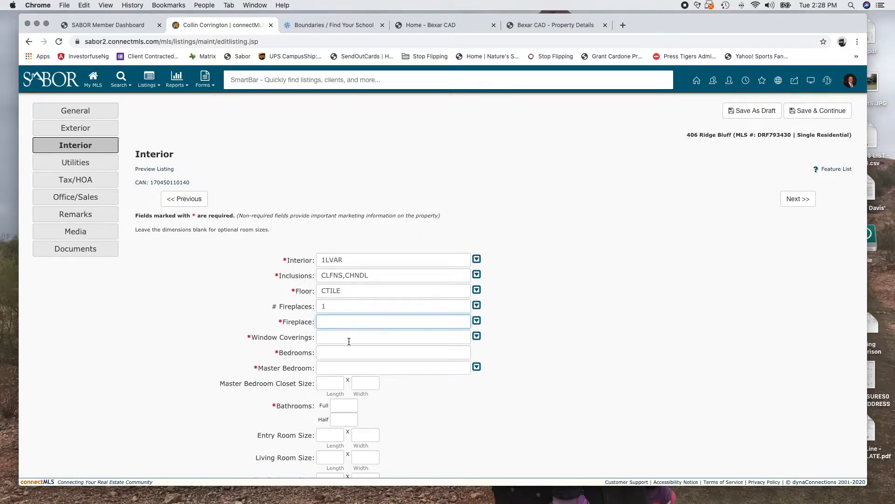
Set the Fireplace details to ONE, LIVRM, DINRM and GAS
left_click(477, 320)
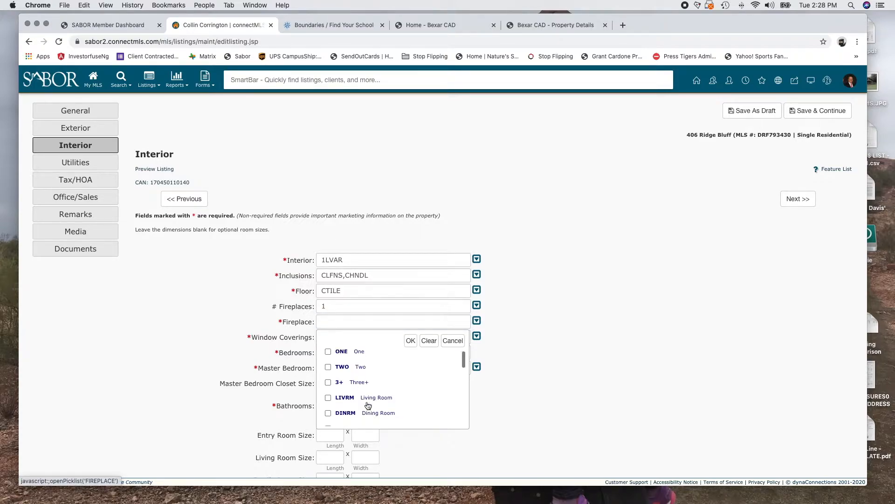
scroll(324, 357, "down", 1)
left_click(328, 353)
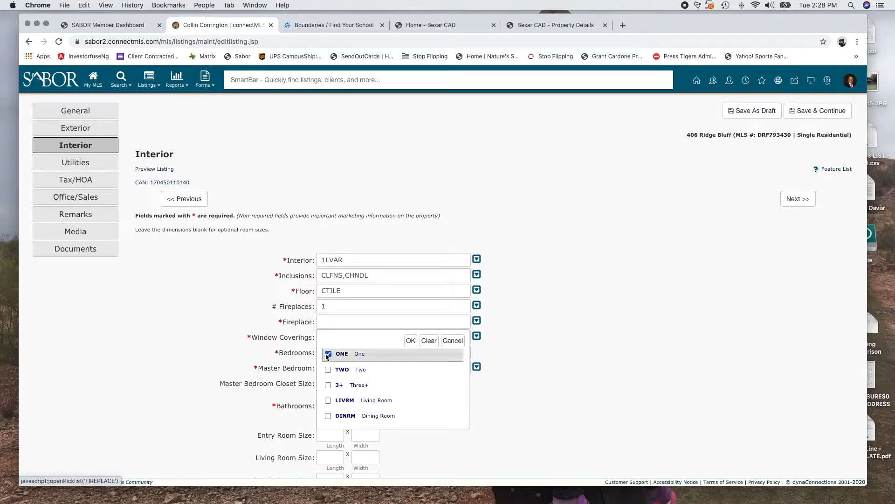
left_click(328, 400)
scroll(378, 397, "down", 5)
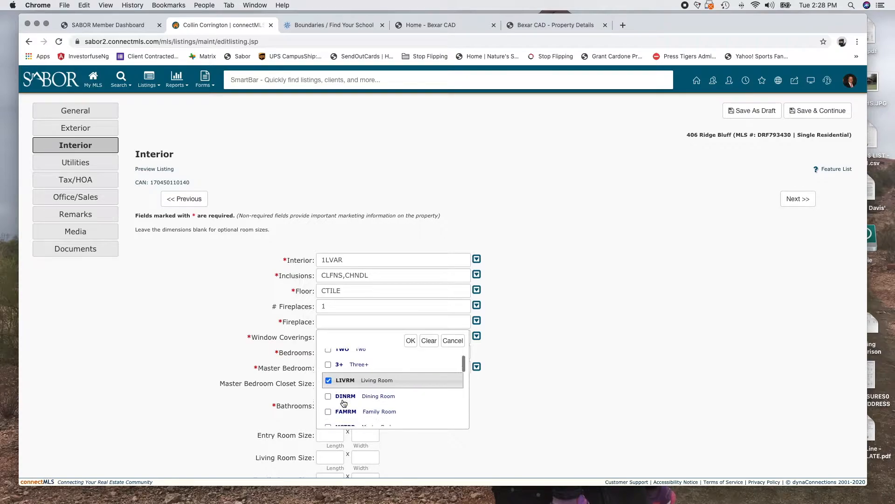
scroll(393, 413, "down", 3)
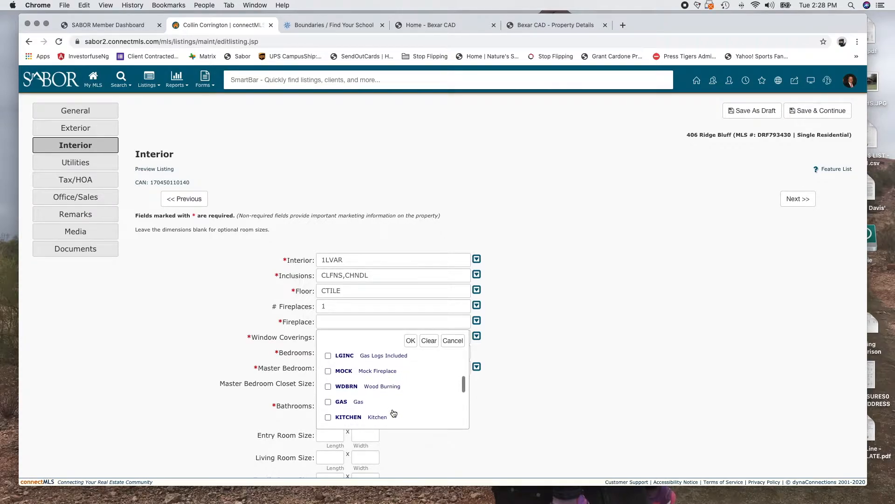
scroll(340, 380, "down", 1)
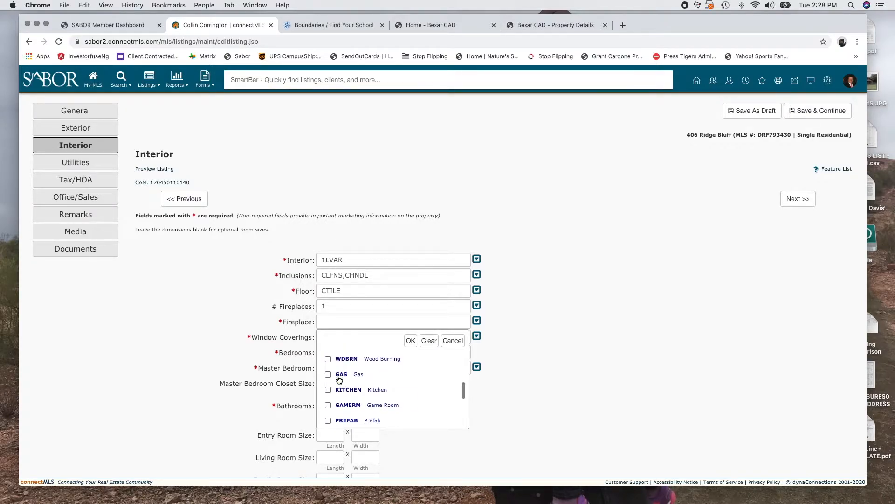
left_click(328, 374)
scroll(392, 403, "down", 2)
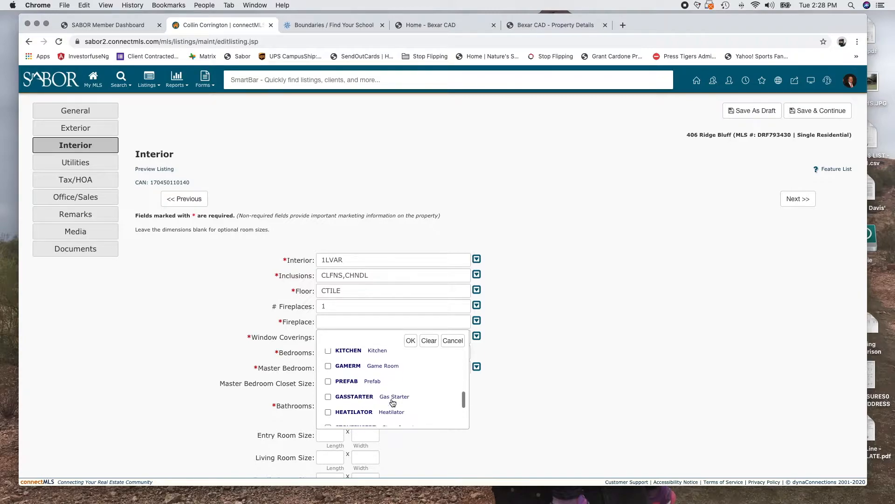
left_click(410, 341)
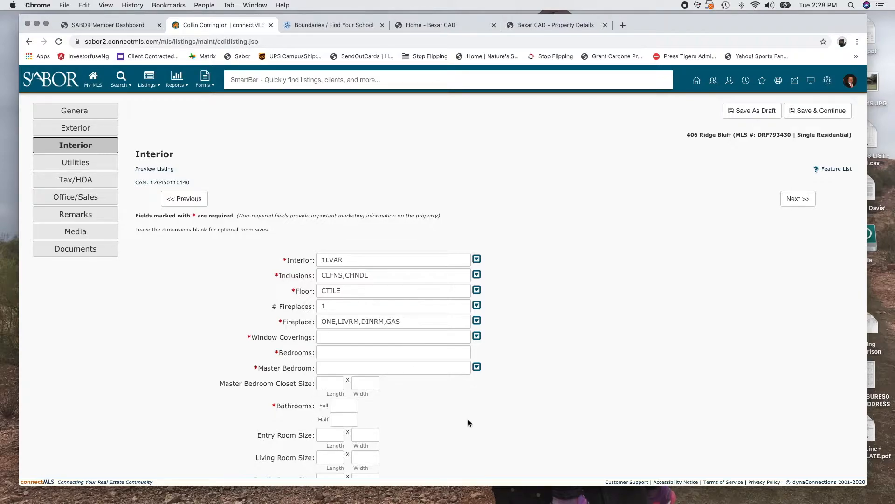
left_click(477, 336)
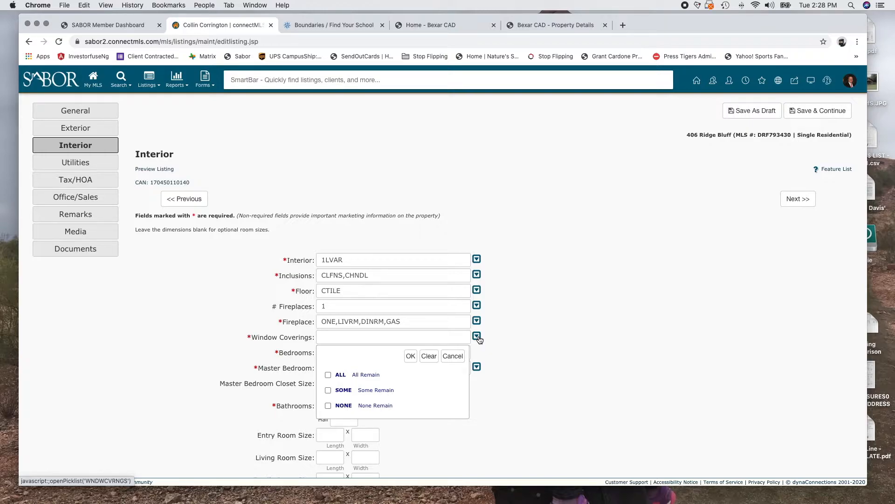
Choose ALL (All Remain) for Window Coverings
left_click(328, 375)
left_click(411, 356)
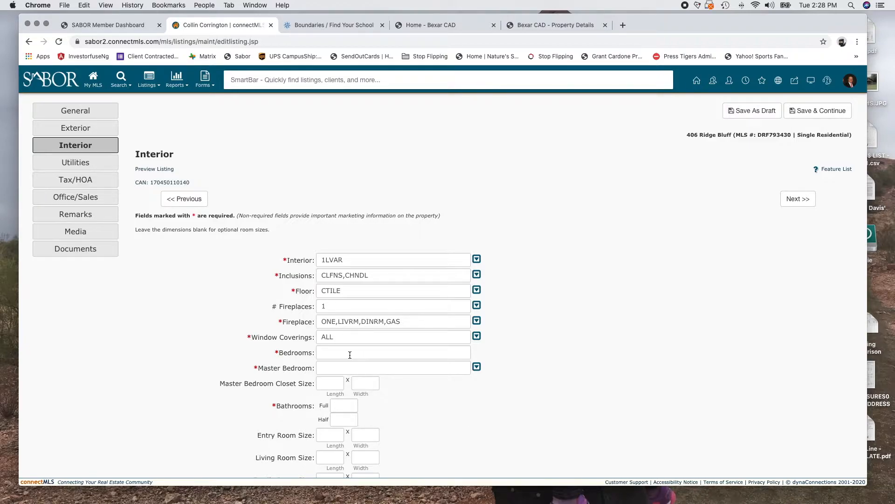
Enter 4 for the number of bedrooms
scroll(349, 354, "down", 2)
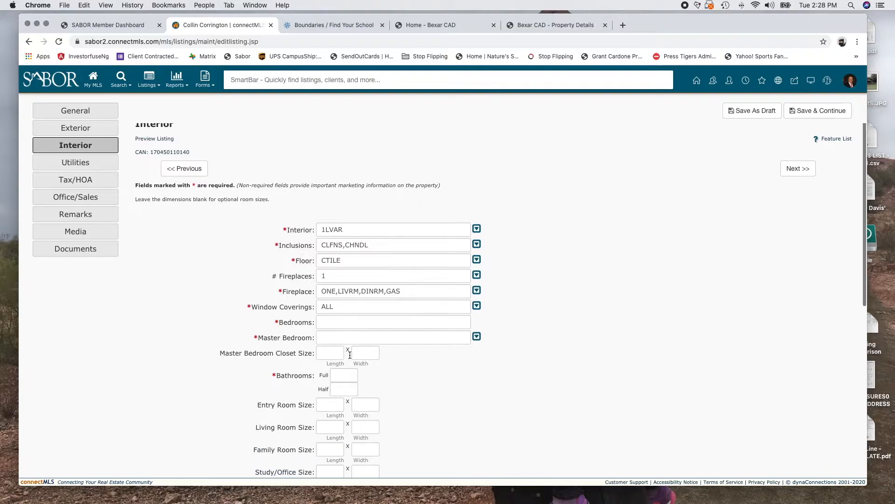
left_click(333, 327)
type("4")
Set Master Bedroom to downstairs, full bath and walk-in closet (DWNST,WLKIN,FLBT)
left_click(336, 339)
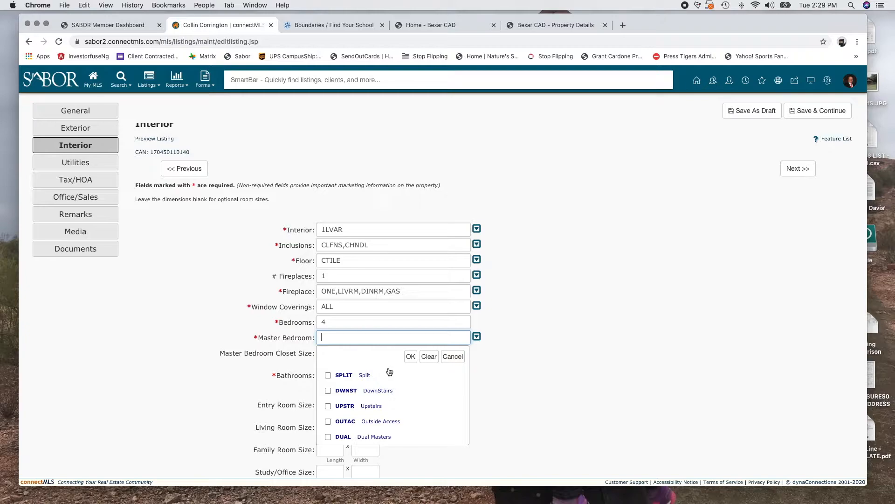
scroll(391, 372, "down", 1)
scroll(373, 408, "up", 1)
scroll(389, 387, "down", 6)
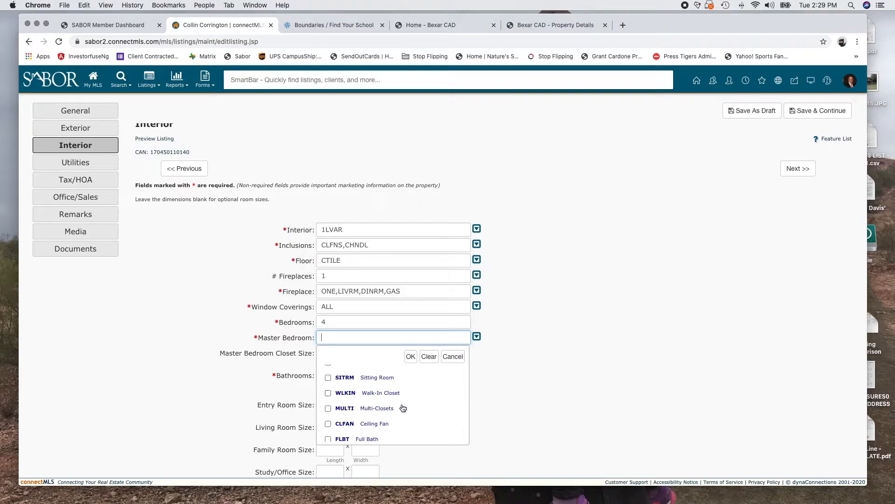
scroll(366, 396, "down", 4)
scroll(394, 397, "up", 6)
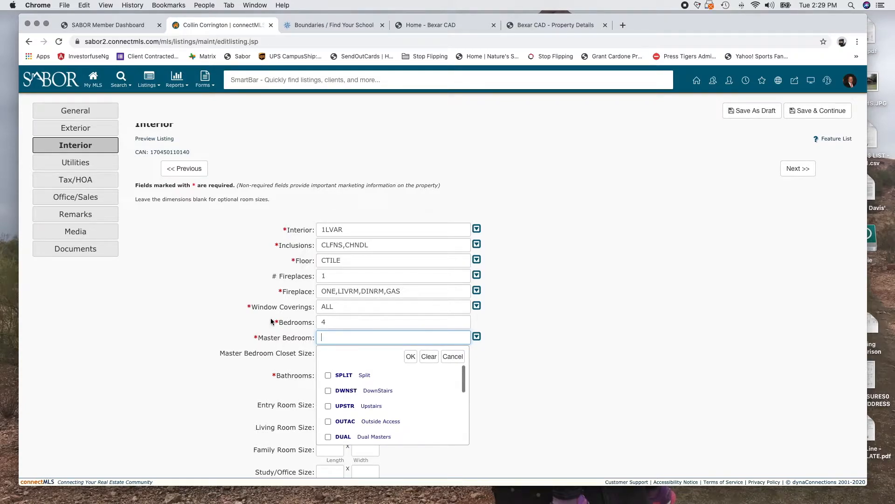
left_click(328, 391)
scroll(432, 443, "down", 1)
scroll(358, 383, "down", 3)
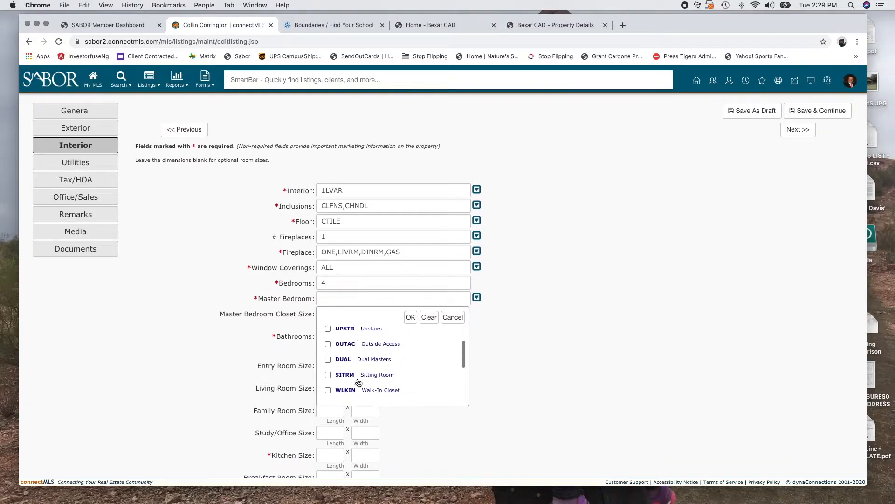
scroll(358, 382, "down", 3)
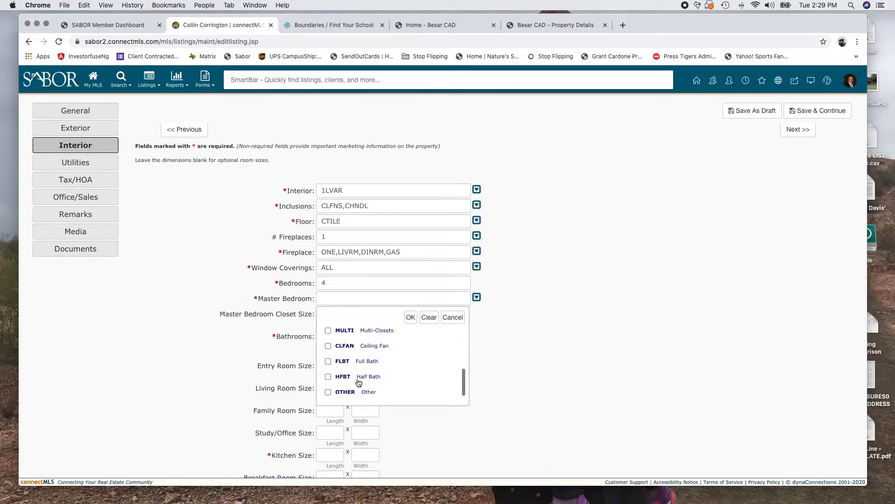
left_click(328, 346)
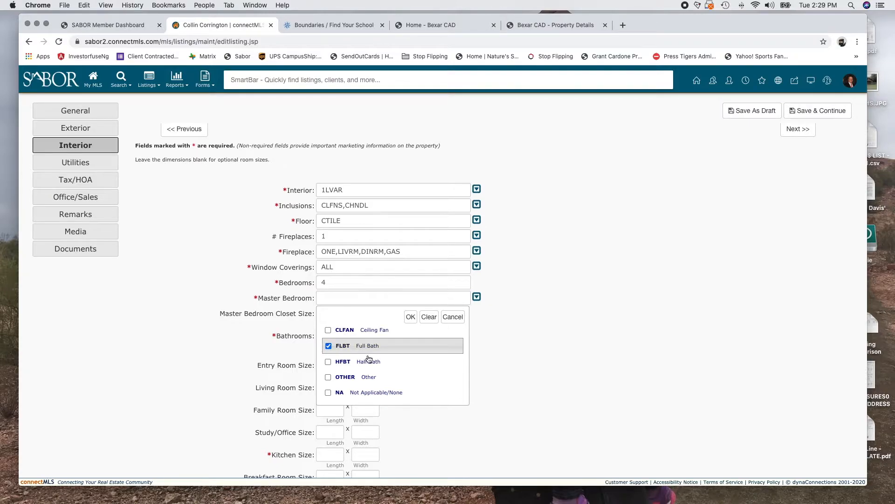
scroll(369, 359, "up", 3)
left_click(328, 371)
left_click(410, 317)
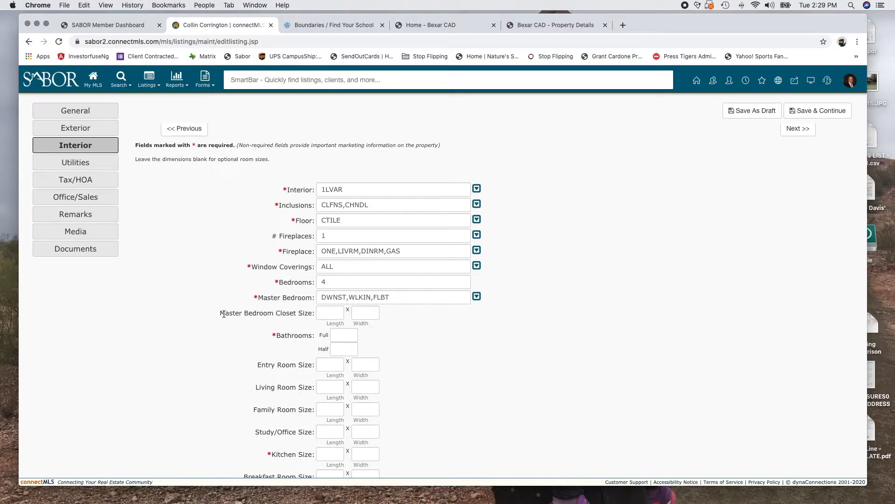
left_click(329, 313)
Enter master closet length 15 and the bathroom counts (2 full, 1 half)
type("15")
key("Tab")
key("Tab")
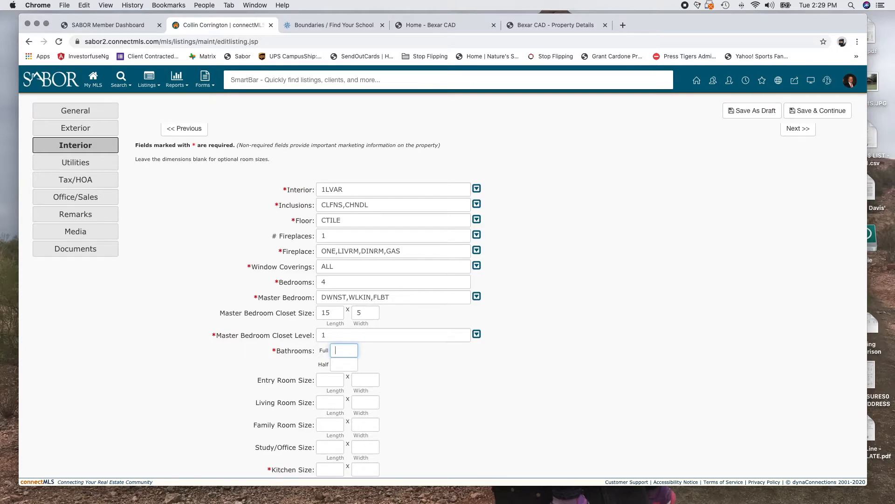
type("2")
key("Tab")
type("0")
key("Tab")
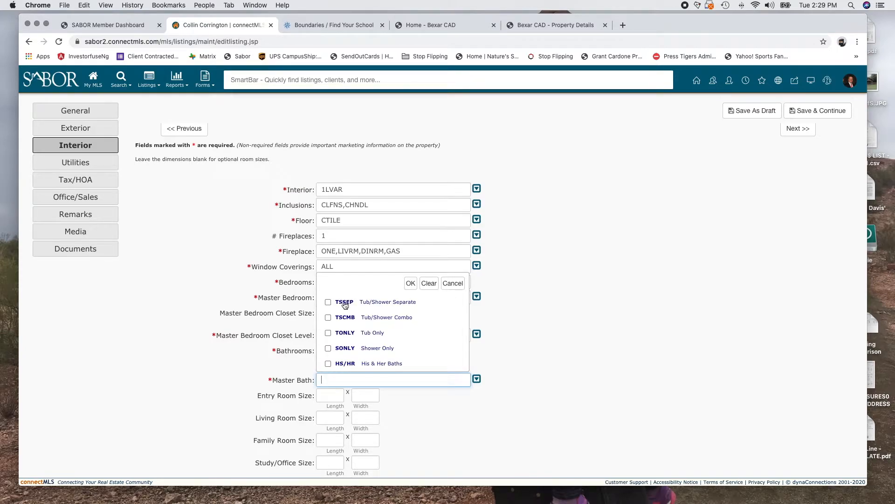
Set Master Bath to TSSEP (Tub/Shower Separate) and enter Kitchen length 20
left_click(380, 306)
left_click(410, 283)
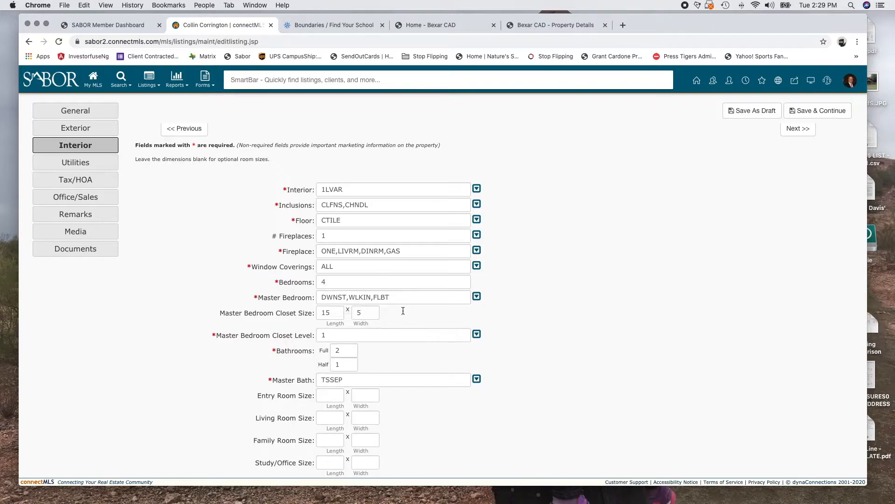
scroll(397, 420, "down", 3)
left_click(330, 387)
type("20")
key("Tab")
Enter kitchen width 25, then 10 x 10 for master bedroom, master bath and bedrooms 2–4
type("25")
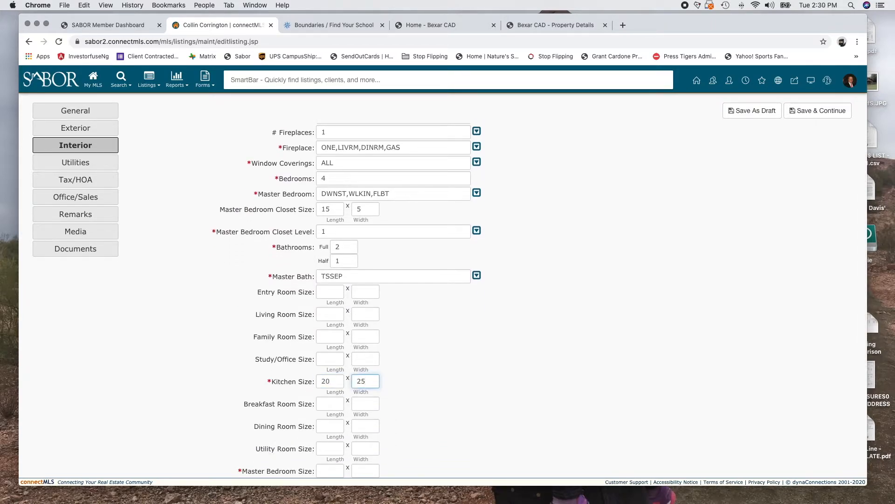
scroll(254, 290, "down", 2)
scroll(254, 290, "down", 1)
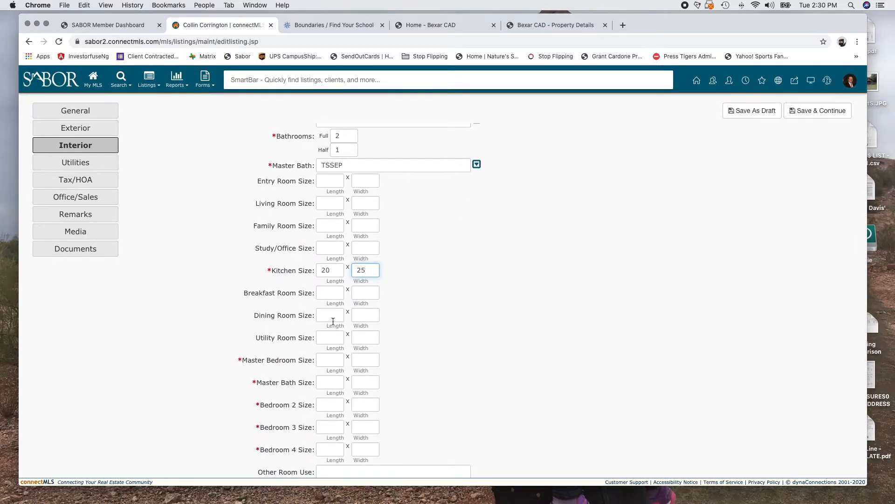
left_click(328, 359)
type("10")
key("Tab")
type("10")
key("Tab")
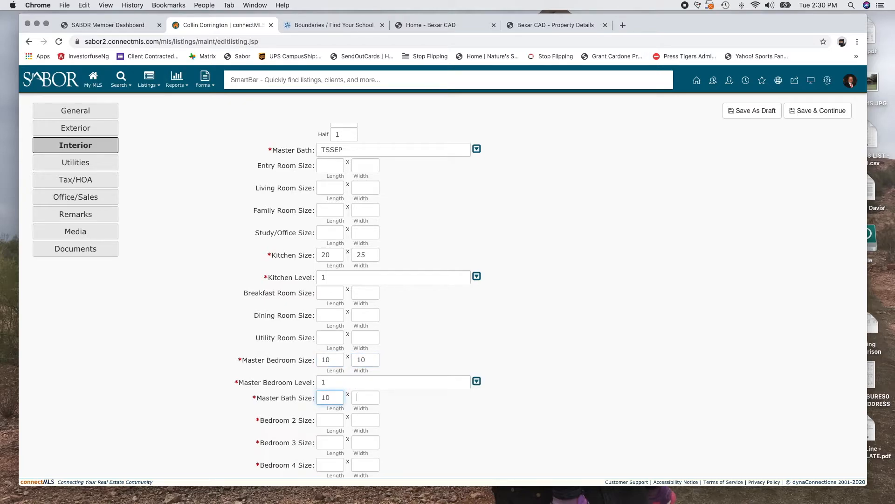
type("10")
key("Tab")
type("10")
key("Tab")
type("10")
key("Tab")
type("10")
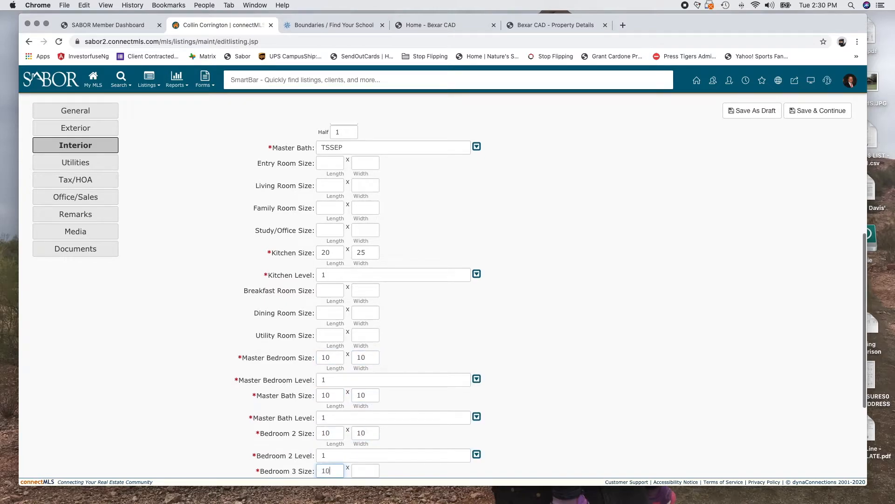
key("Tab")
type("10")
key("Tab")
type("10")
key("Tab")
type("10")
key("Tab")
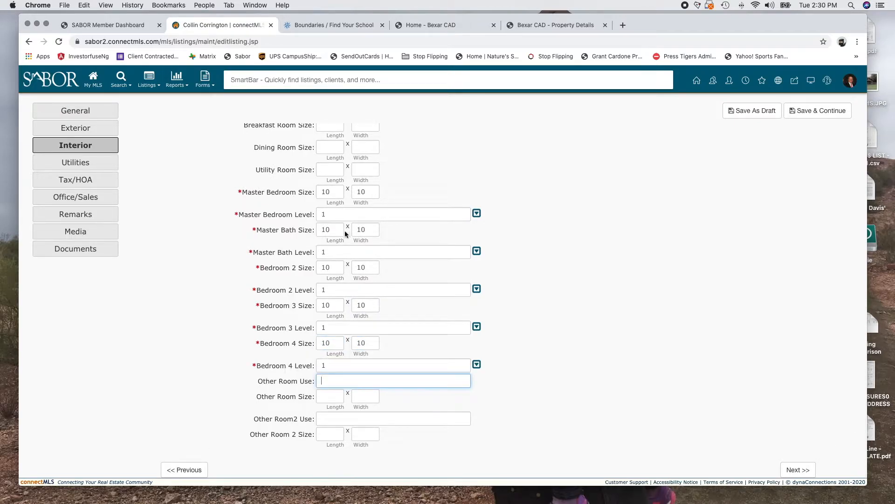
Keep Main Level for the master bedroom and save the Interior tab
left_click(477, 213)
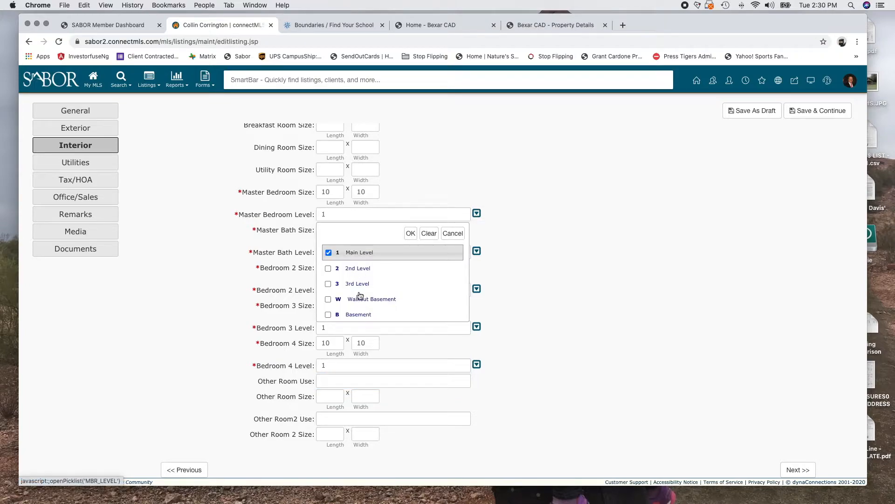
scroll(360, 299, "down", 1)
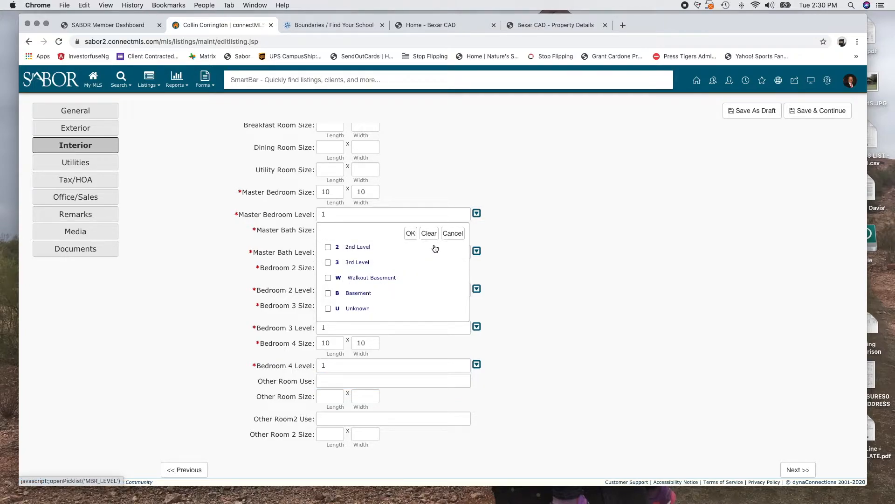
left_click(410, 233)
scroll(532, 424, "down", 1)
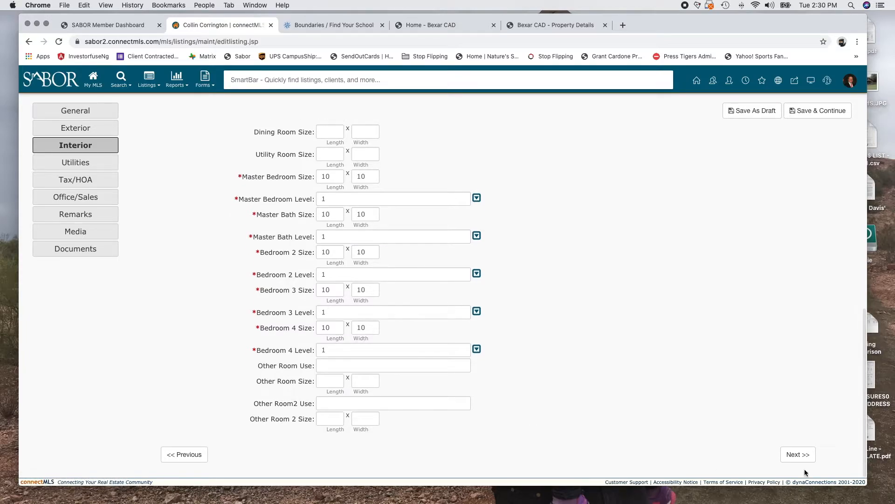
left_click(802, 456)
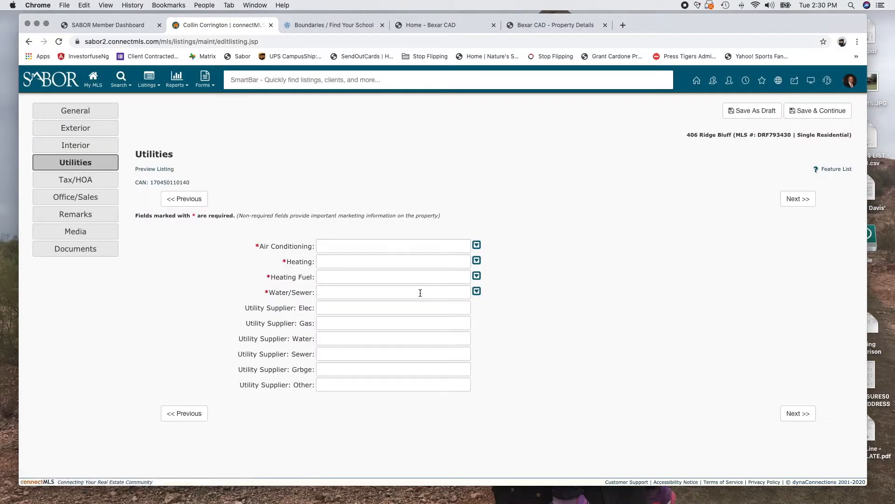
Set air conditioning to 1CNTR and heating to CNTRL,1UNIT
left_click(476, 246)
left_click(372, 284)
left_click(407, 261)
left_click(477, 260)
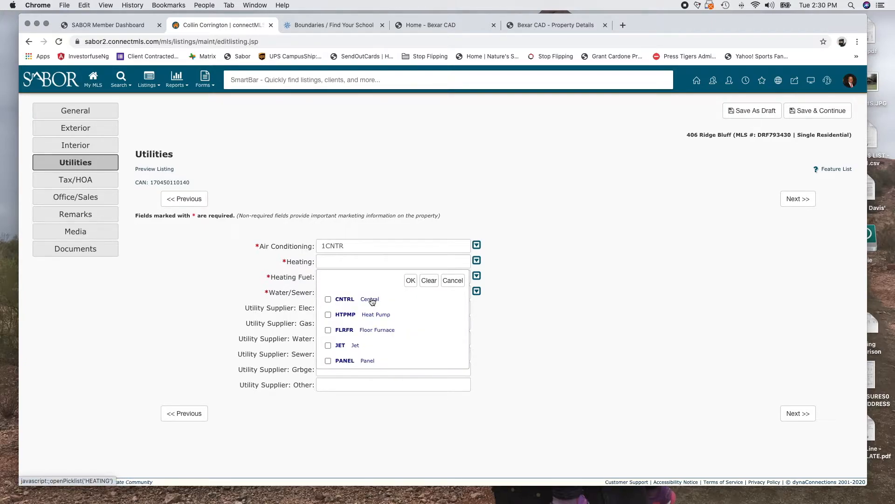
scroll(378, 322, "down", 6)
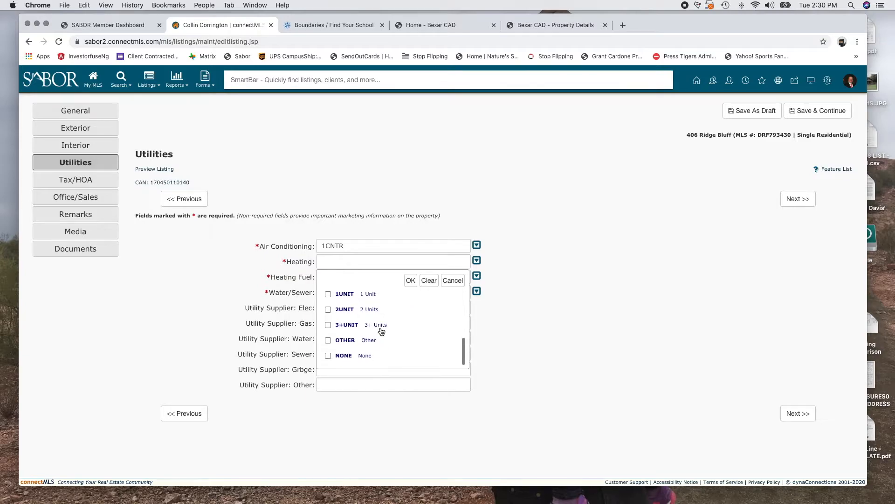
scroll(381, 331, "up", 4)
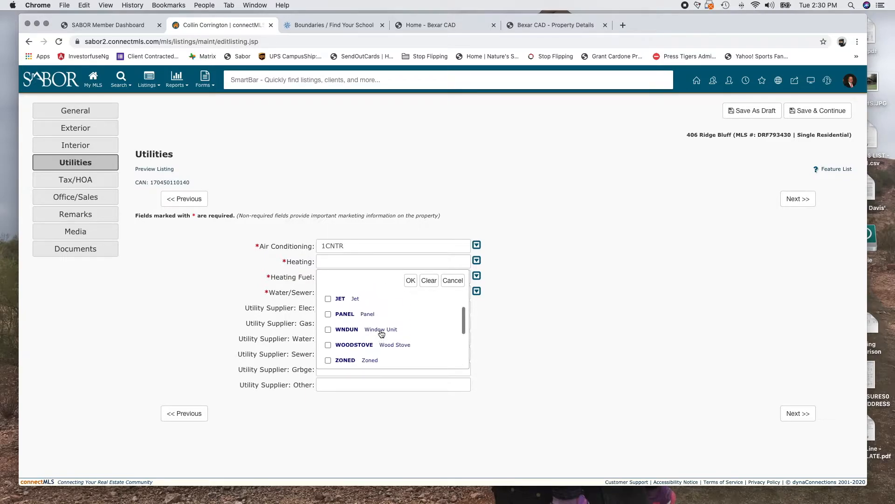
left_click(411, 281)
Set heating fuel to NTGAS and water/sewer to WTRSY, then save Utilities
left_click(477, 276)
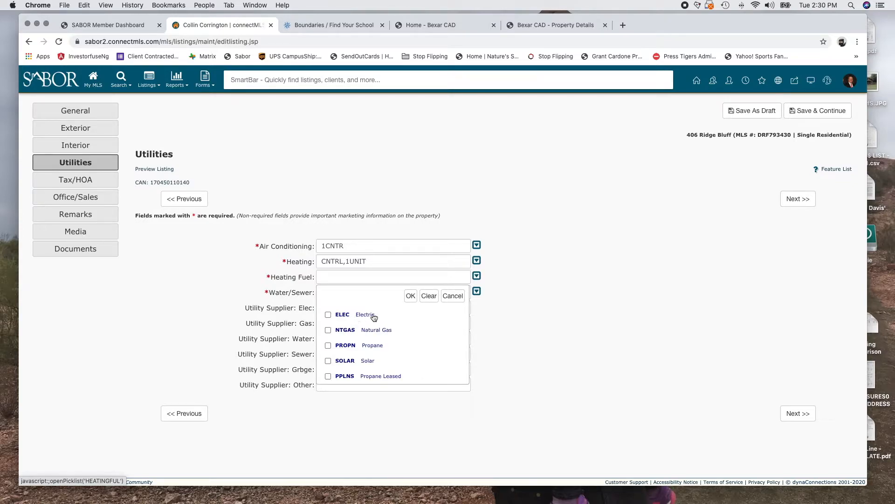
left_click(328, 330)
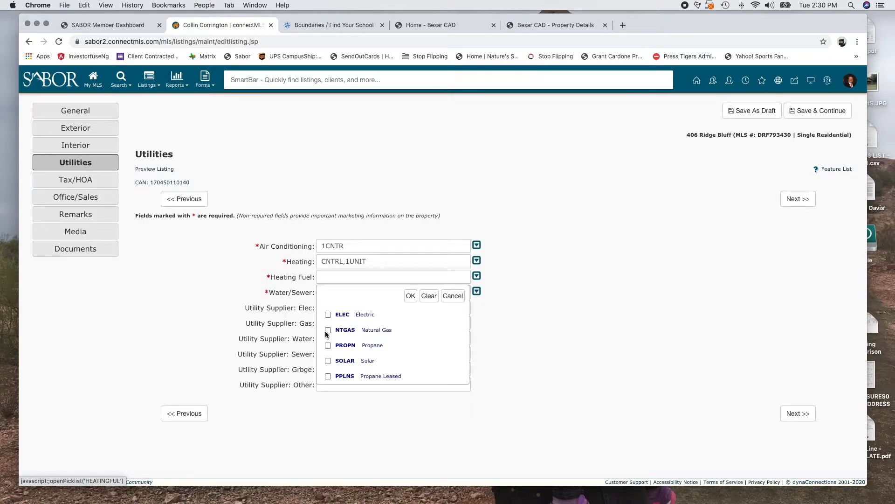
left_click(411, 296)
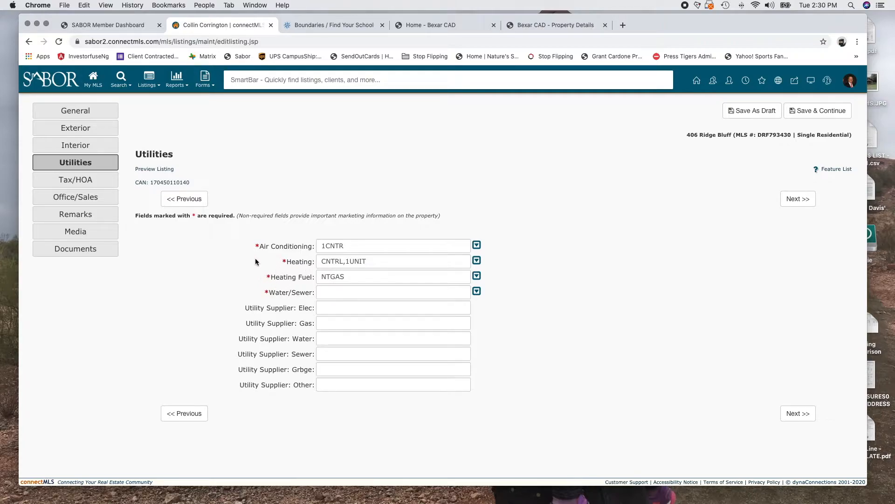
left_click(476, 291)
left_click(359, 332)
left_click(410, 312)
left_click(362, 310)
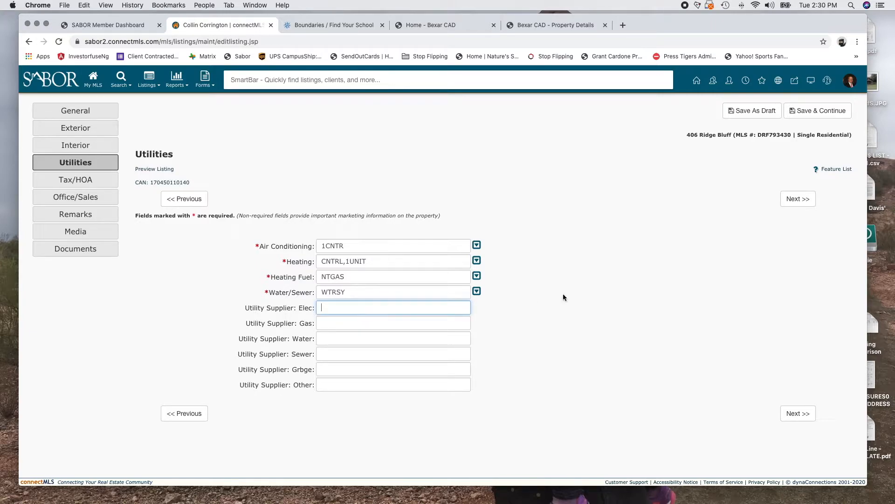
left_click(793, 200)
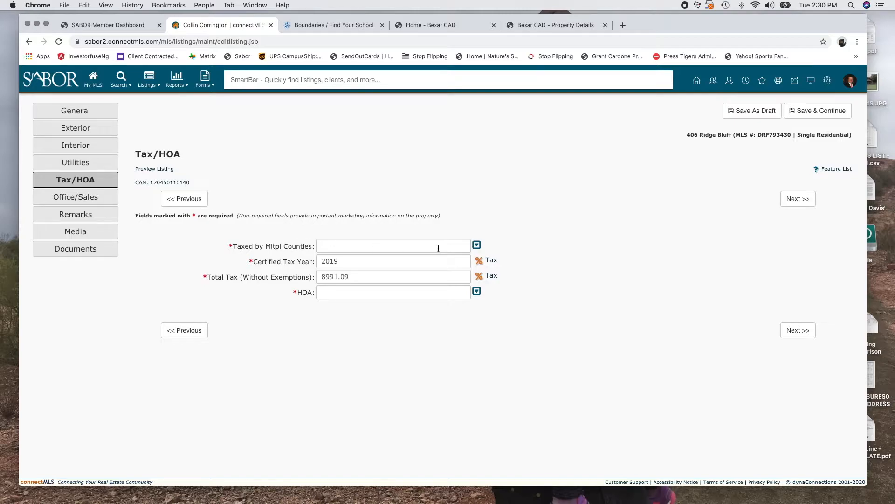
Set Taxed by Mltpl Counties to NO
left_click(476, 245)
left_click(353, 285)
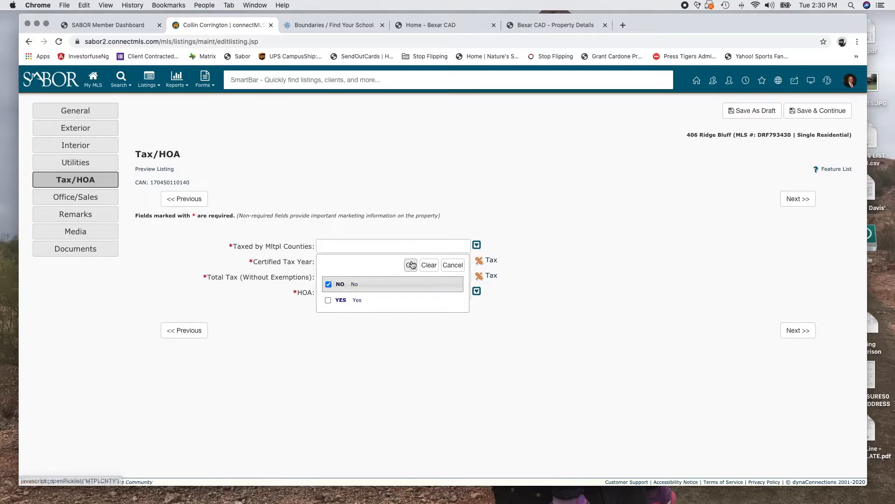
left_click(411, 265)
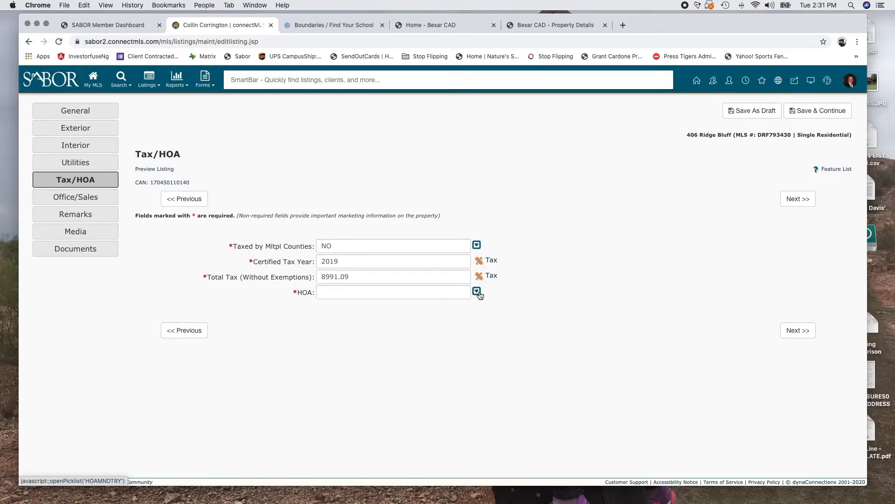
Review the Taxing Jurisdiction breakdown on the Bexar CAD tab, then return to the listing
left_click(530, 26)
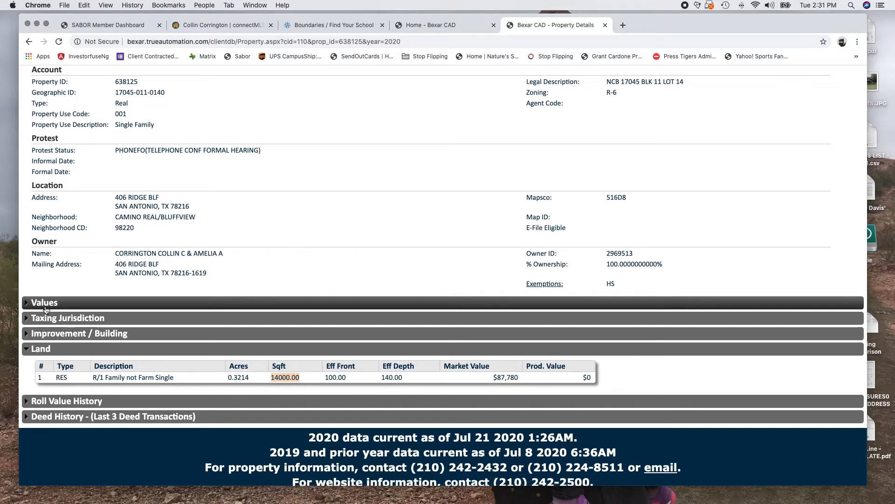
left_click(65, 318)
scroll(343, 343, "down", 3)
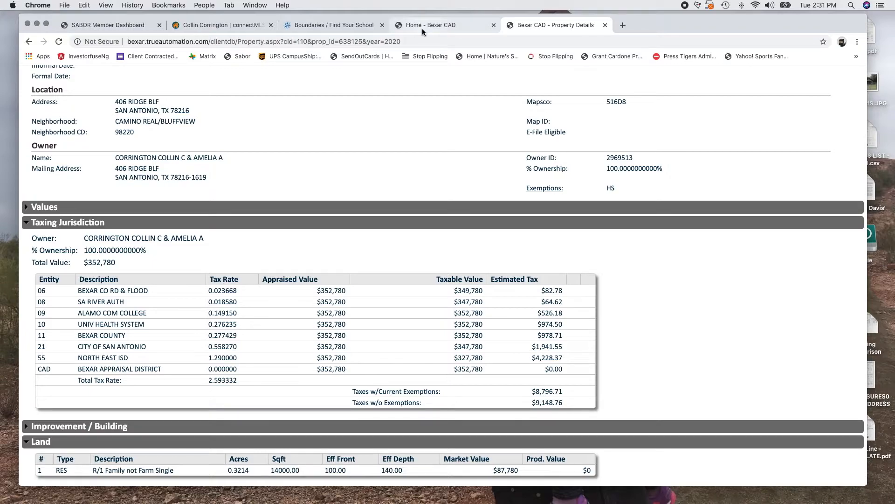
left_click(219, 25)
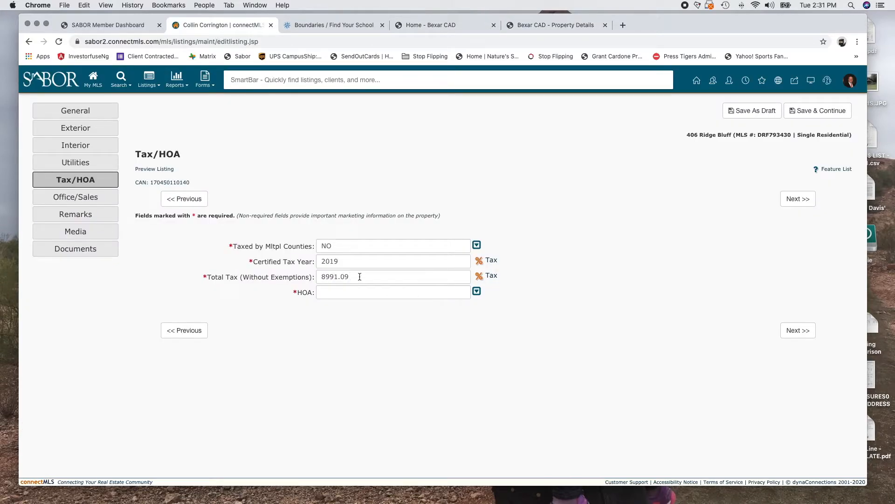
Set HOA to MAND (Mandatory) and Multiple HOAs to NO
left_click(333, 295)
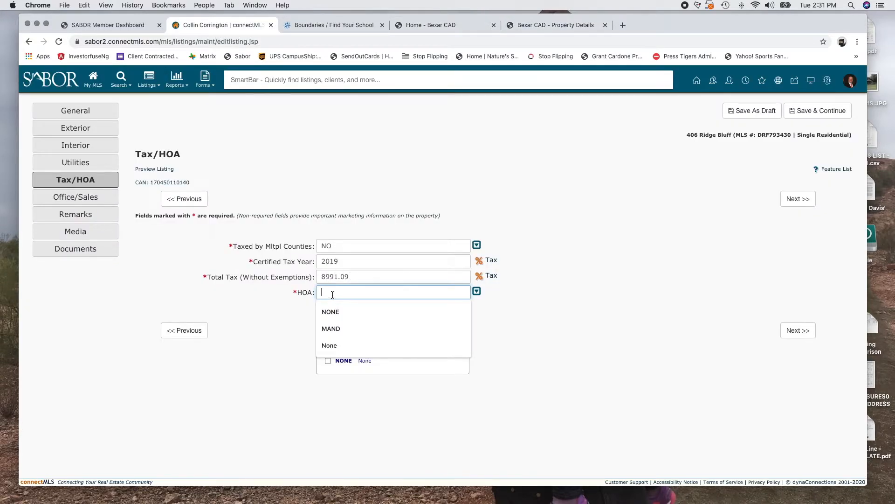
left_click(533, 317)
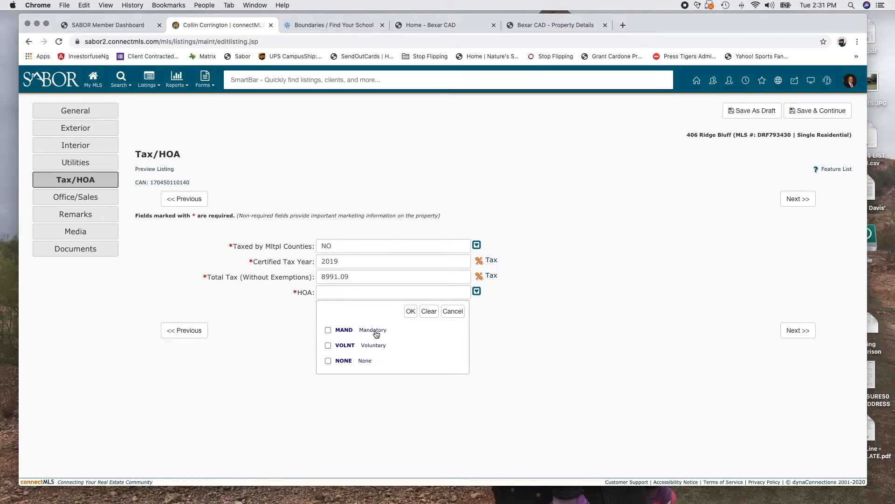
left_click(328, 331)
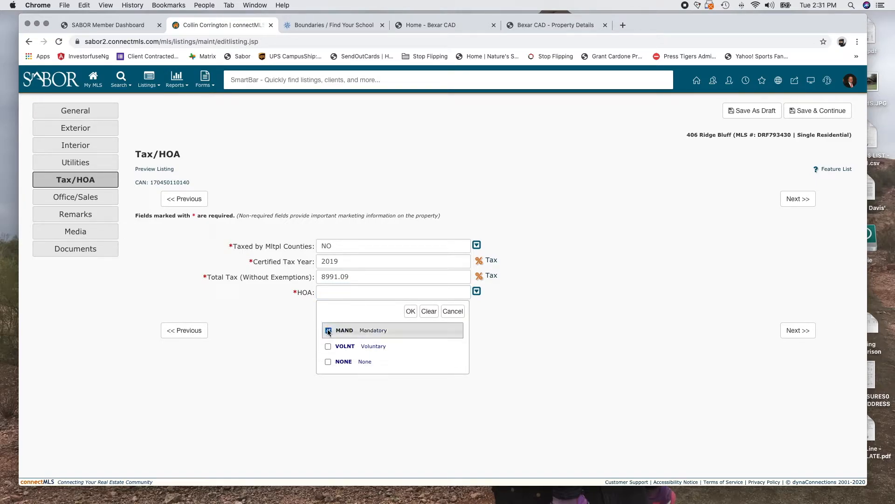
left_click(410, 311)
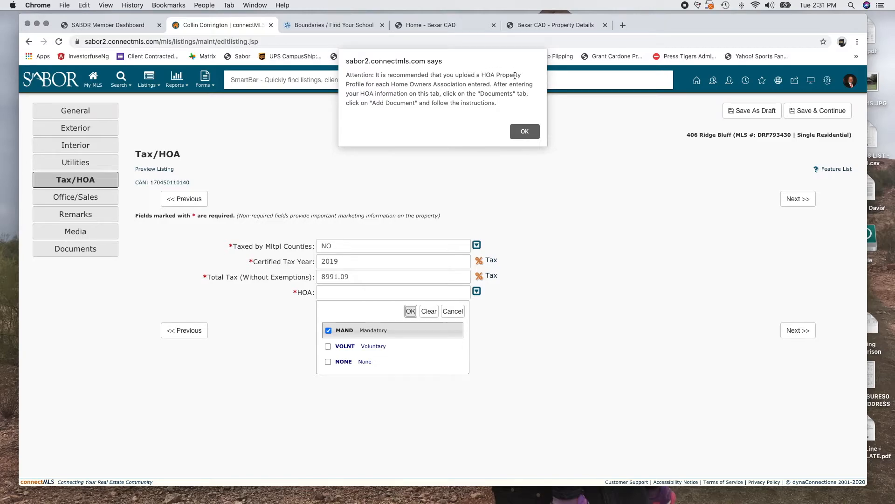
left_click(525, 132)
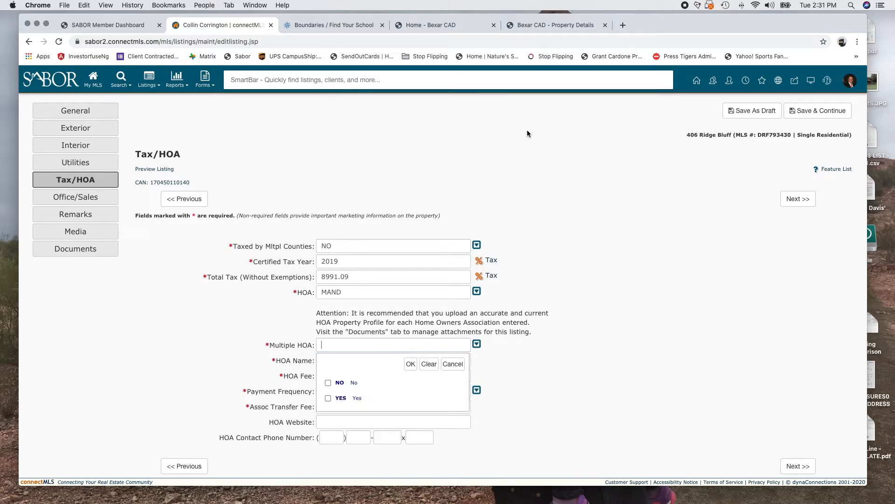
left_click(351, 383)
left_click(410, 364)
Enter HOA name 'Bluffview HOA', fee 600 and annual (A) payment frequency
left_click(366, 361)
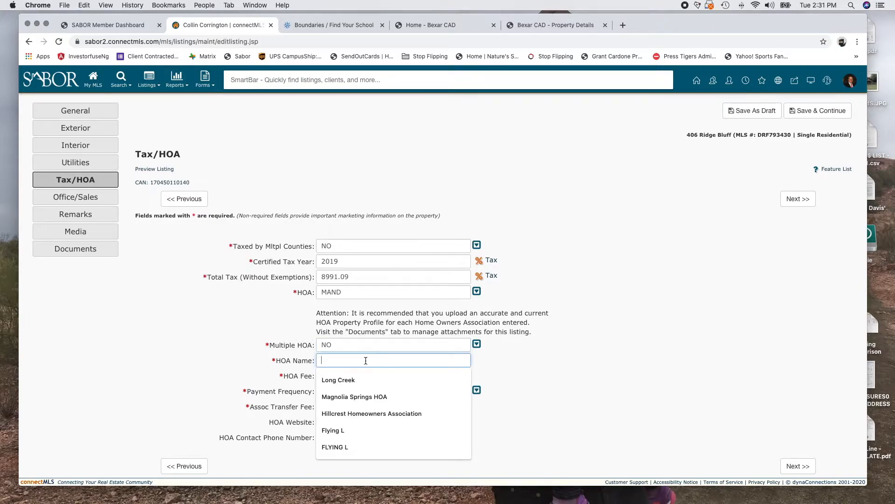
type("Bluffview HOA")
key("Tab")
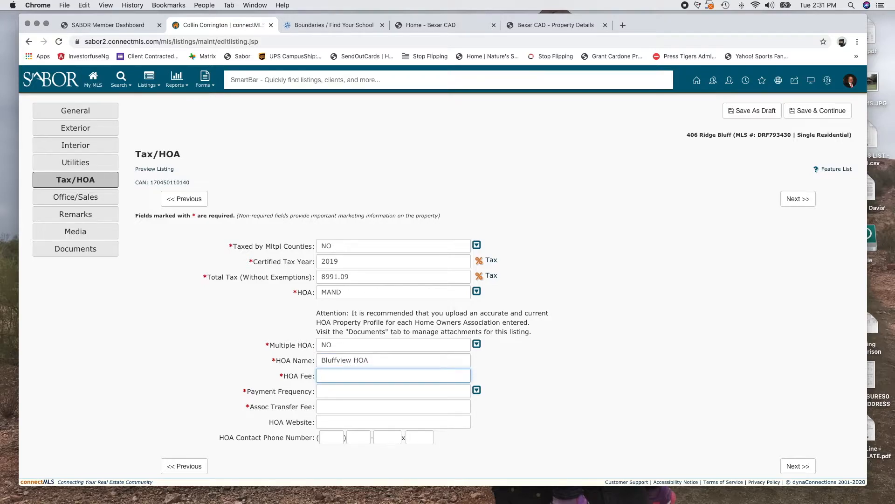
type("300")
key("Tab")
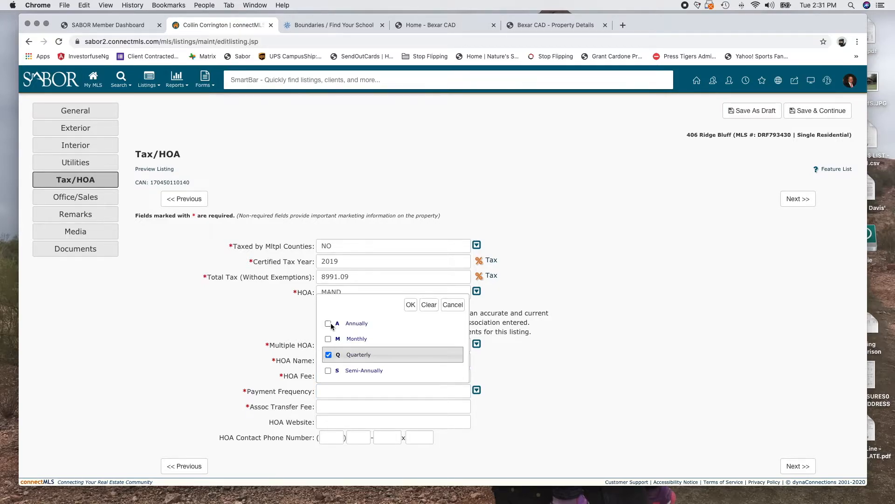
left_click(354, 330)
left_click(409, 304)
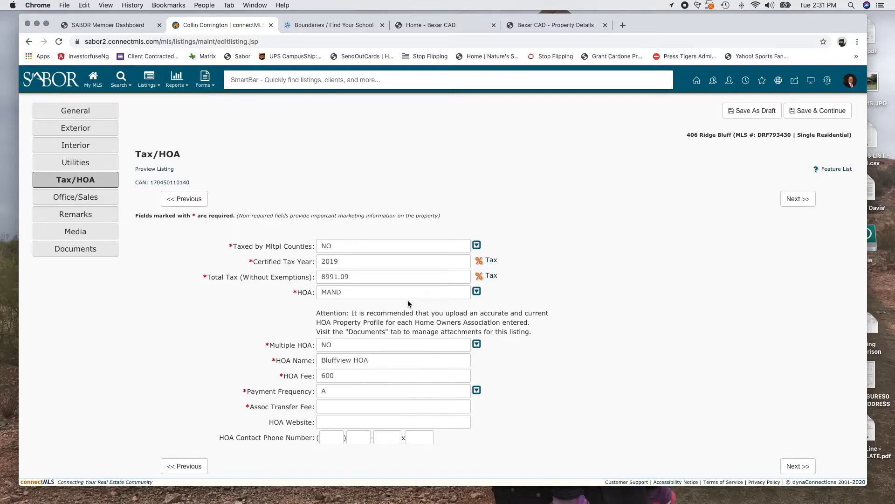
Enter 150 as the Assoc Transfer Fee and open a new browser tab
left_click(337, 406)
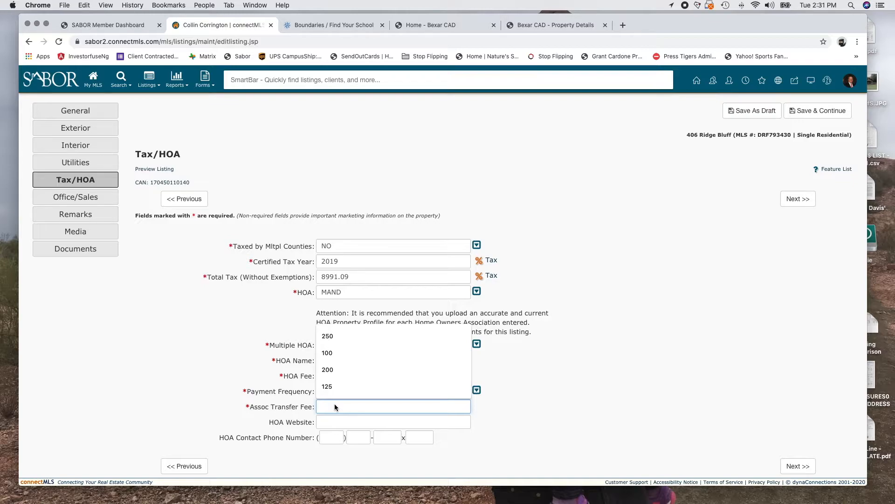
type("150")
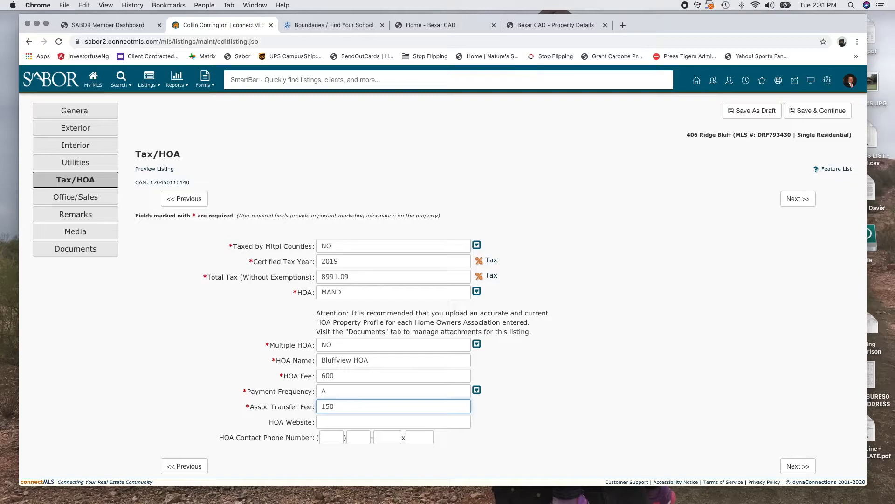
left_click(623, 26)
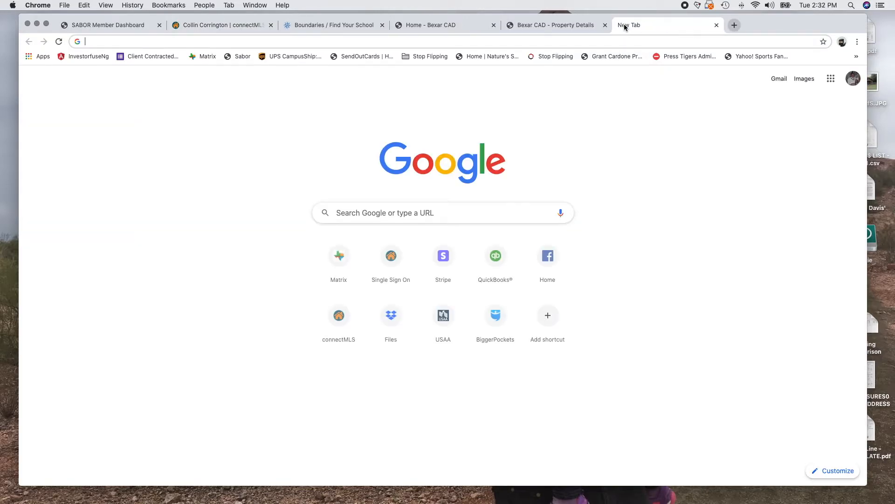
Search Google for 'bluffview hoa' and open the Bluffview of Camino Real community website from the AAM page
type("bluffvie")
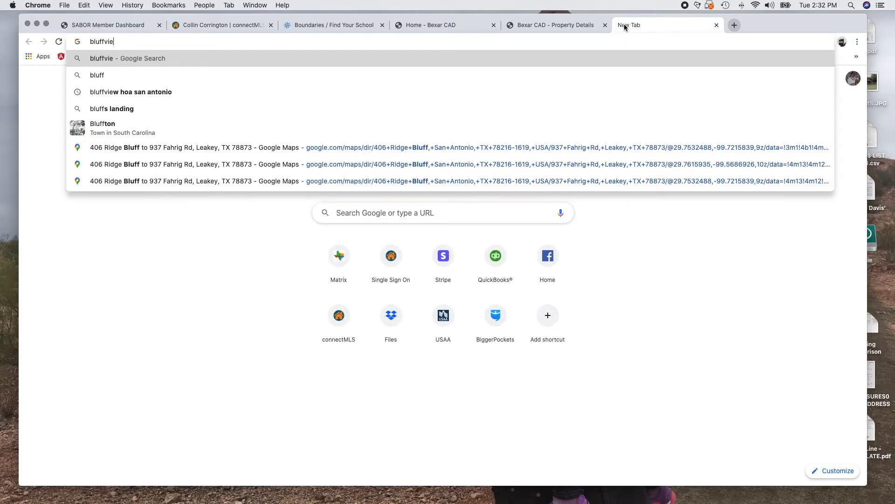
type("w hoa")
key("Return")
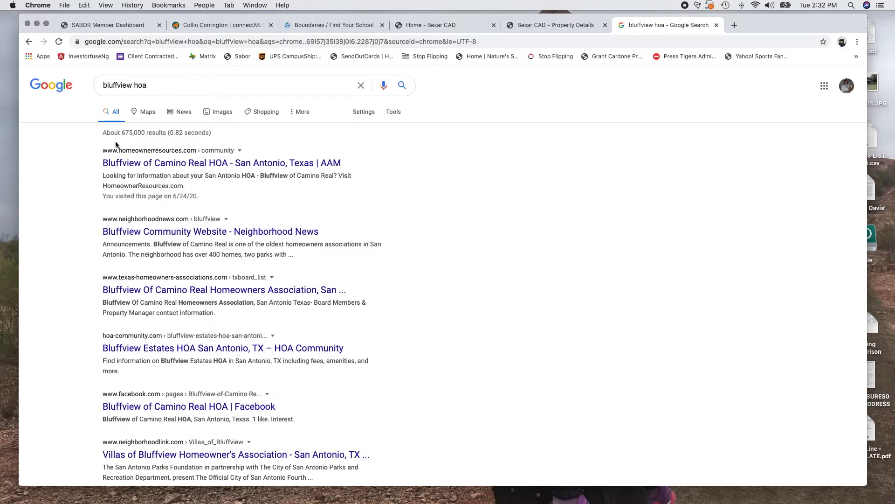
left_click(208, 163)
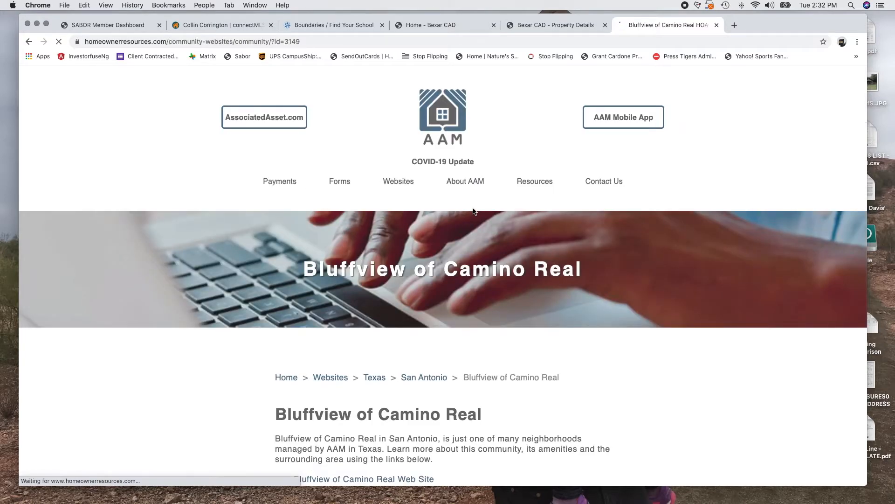
mouse_move(535, 183)
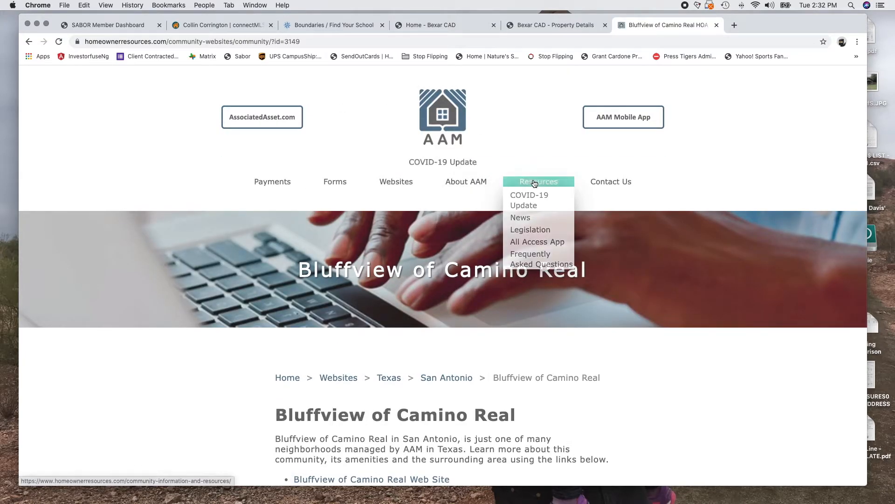
scroll(556, 398, "down", 5)
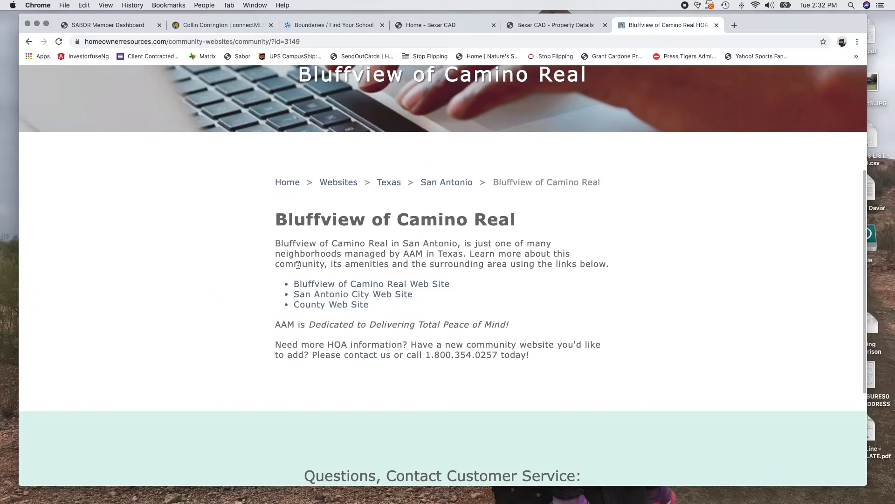
left_click(339, 284)
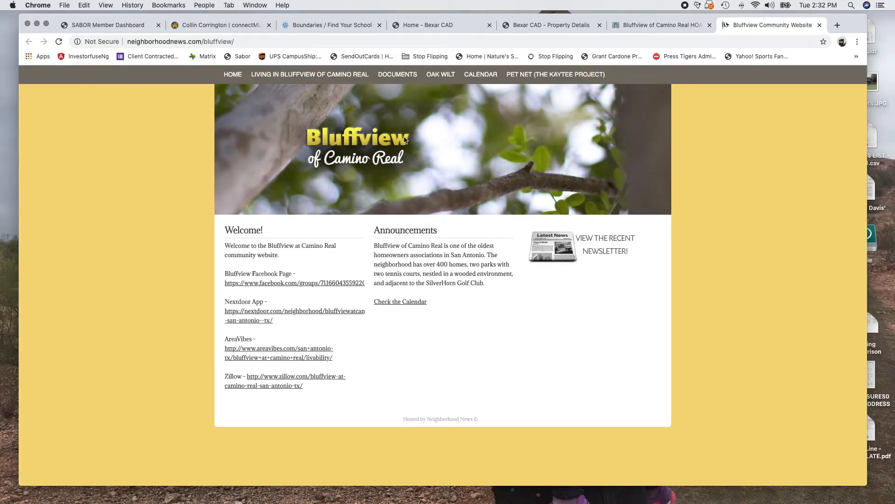
Copy the community website address (neighborhoodnews.com/bluffview/) and return to the listing's Tax/HOA form
mouse_move(395, 77)
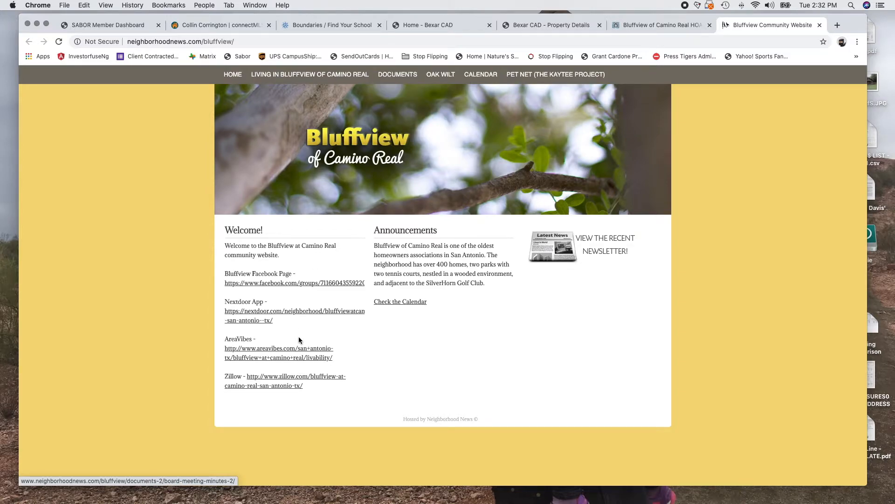
left_click(433, 24)
left_click(551, 25)
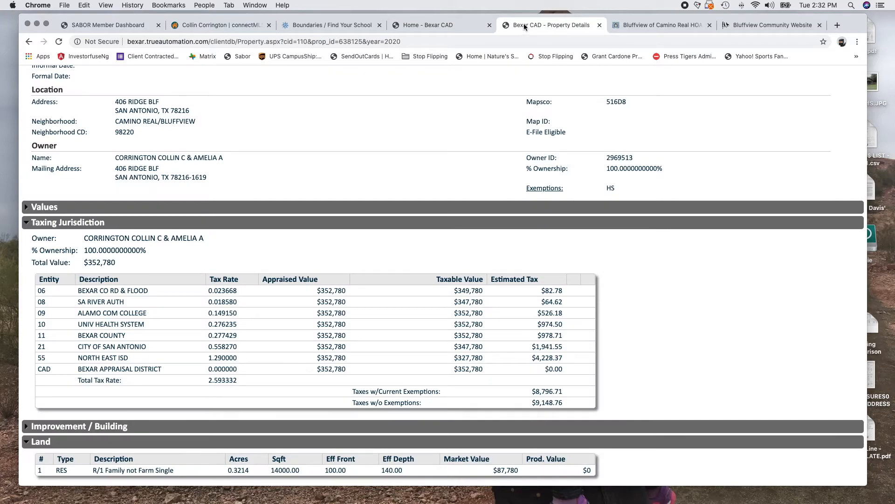
left_click(212, 25)
left_click(346, 423)
left_click(770, 24)
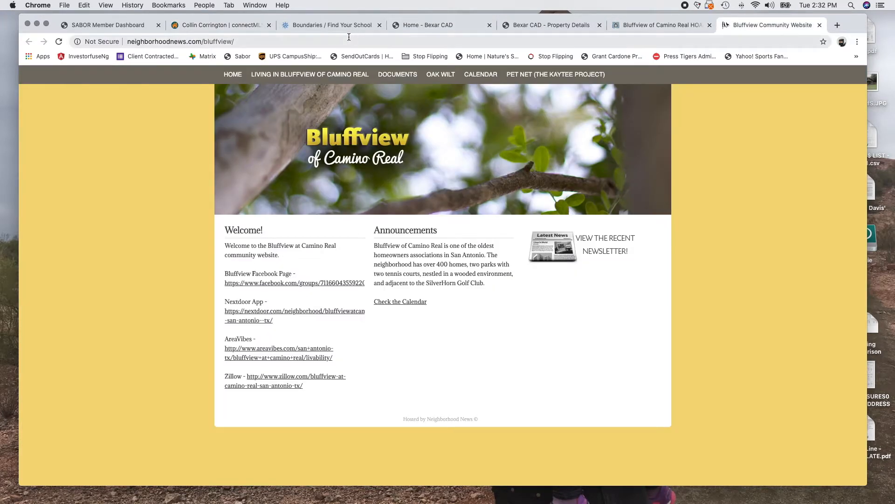
left_click(309, 43)
key("super+c")
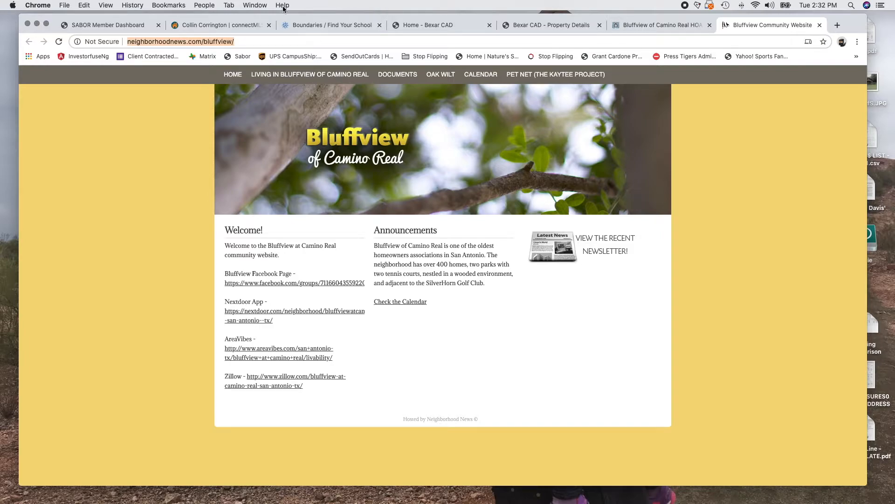
left_click(215, 25)
Paste the neighborhoodnews.com/bluffview address into the HOA Website field
key("super+v")
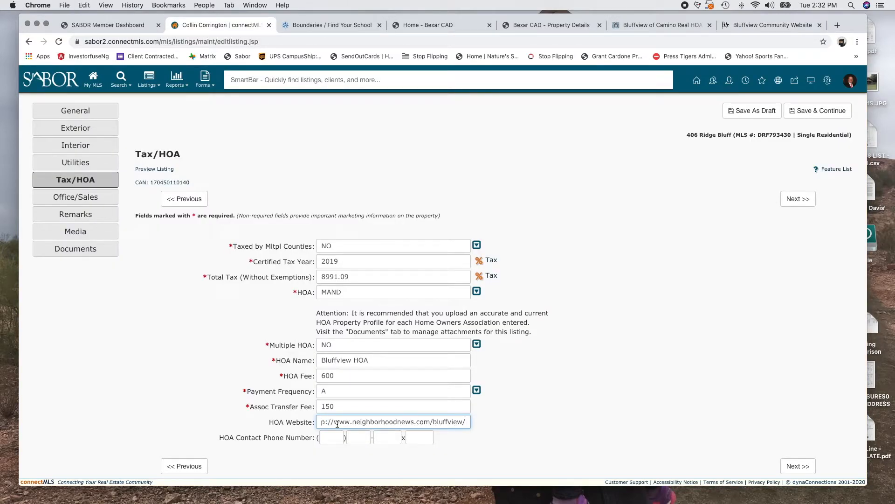
left_click(560, 403)
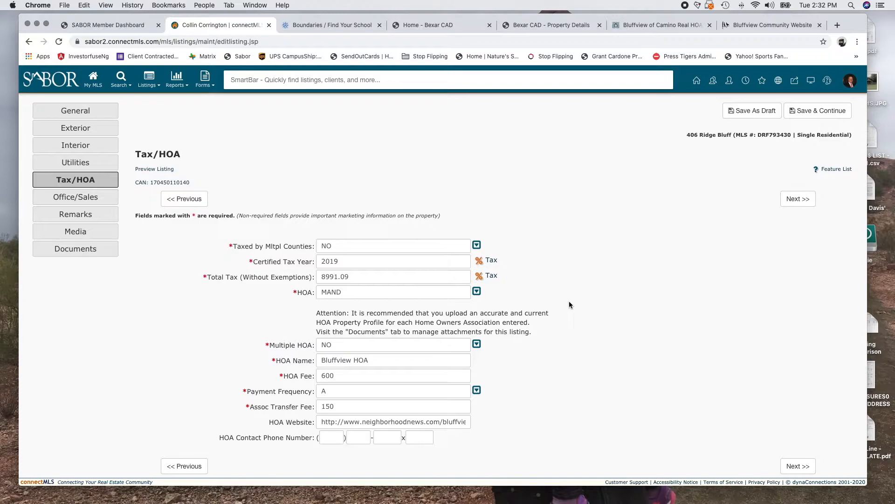
scroll(569, 301, "down", 1)
Check the community and AAM pages for an HOA phone number, then save Tax/HOA with Next
left_click(337, 422)
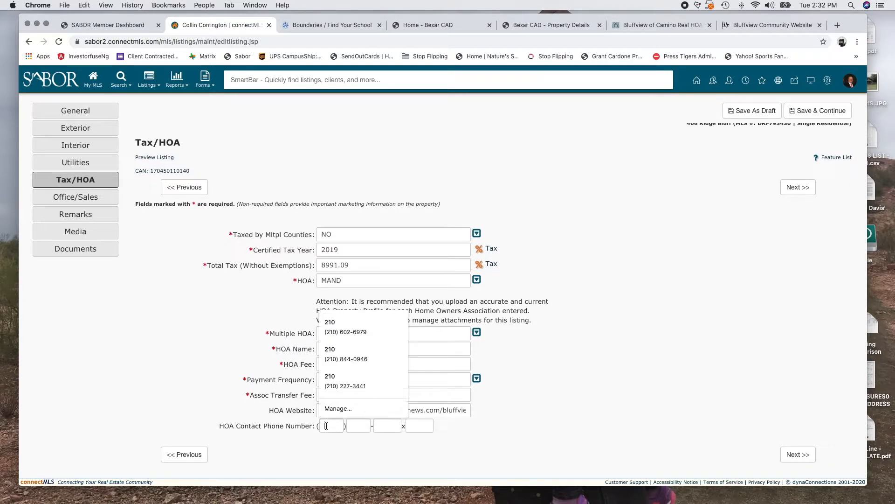
left_click(762, 23)
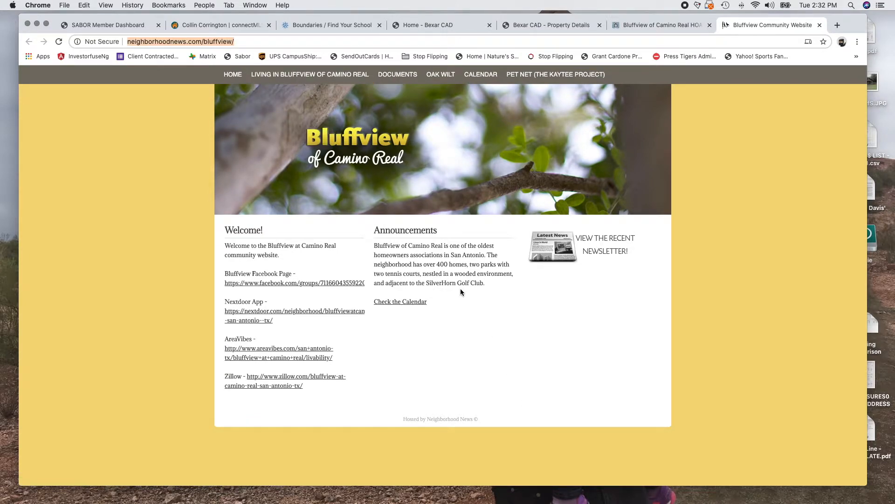
left_click(665, 24)
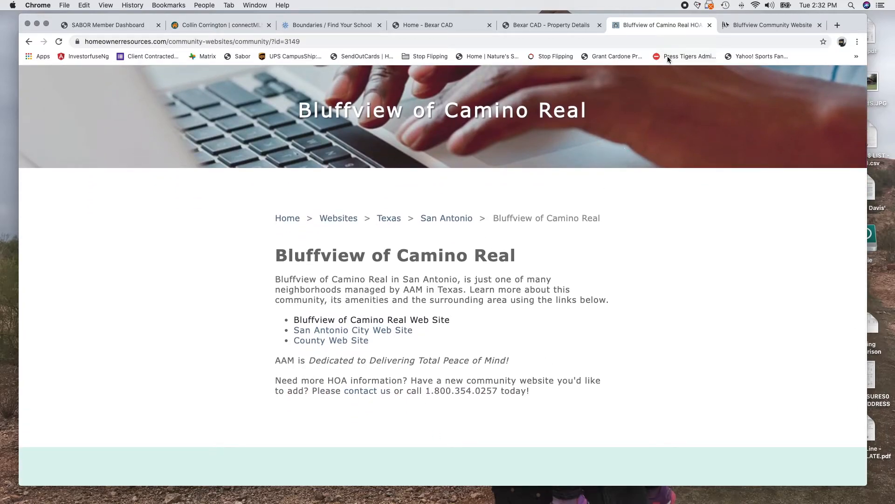
left_click(210, 26)
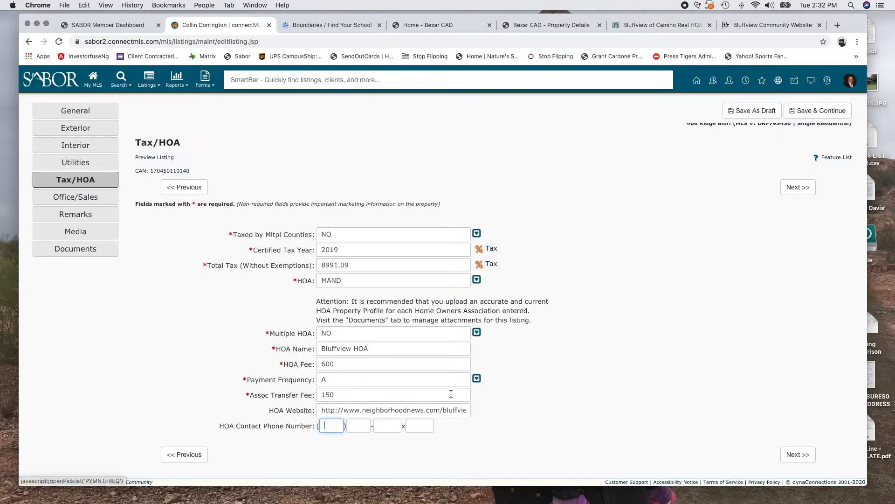
left_click(798, 454)
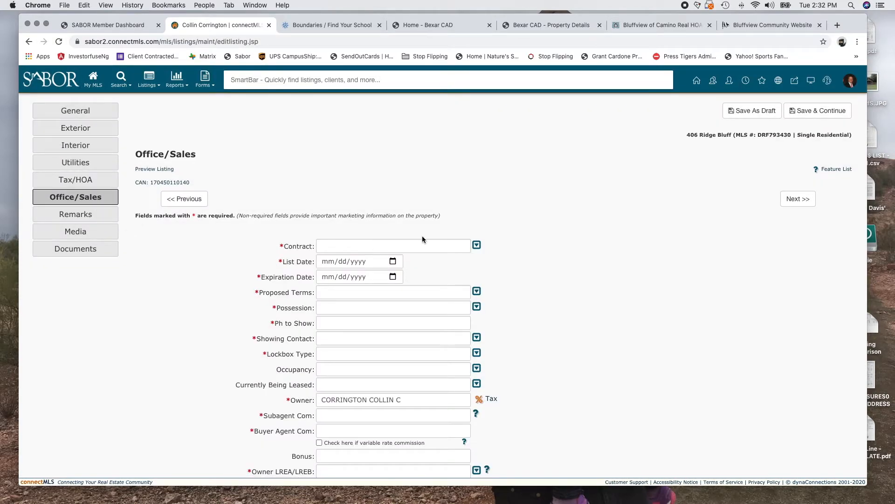
Open the Contract type picklist on the Office/Sales page
left_click(476, 245)
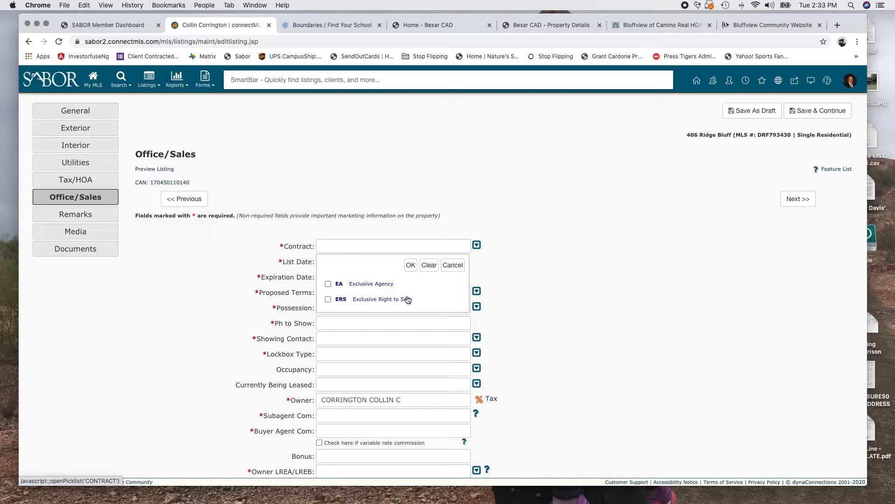
Set the contract type to ERS and the List Date to 07/21/2020
left_click(329, 299)
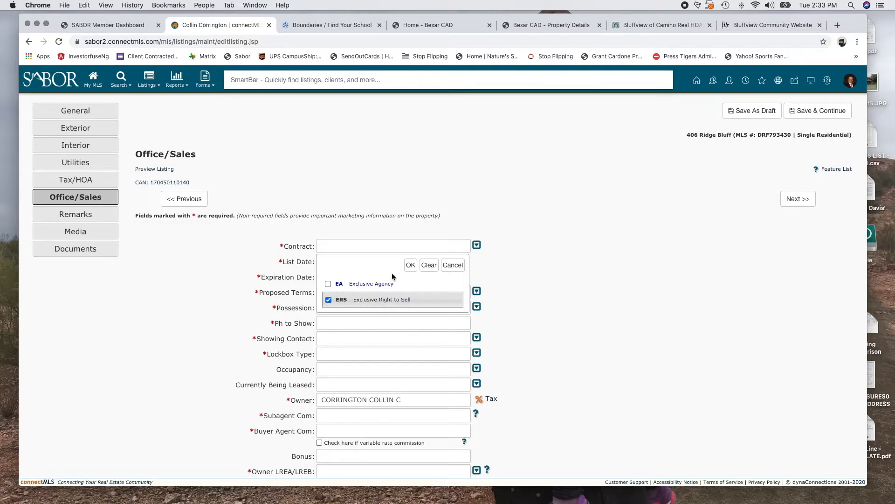
left_click(410, 265)
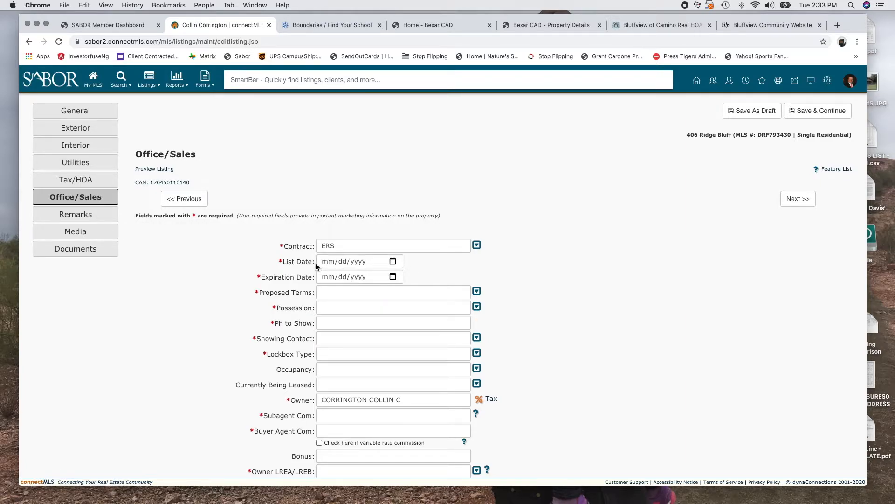
left_click(392, 261)
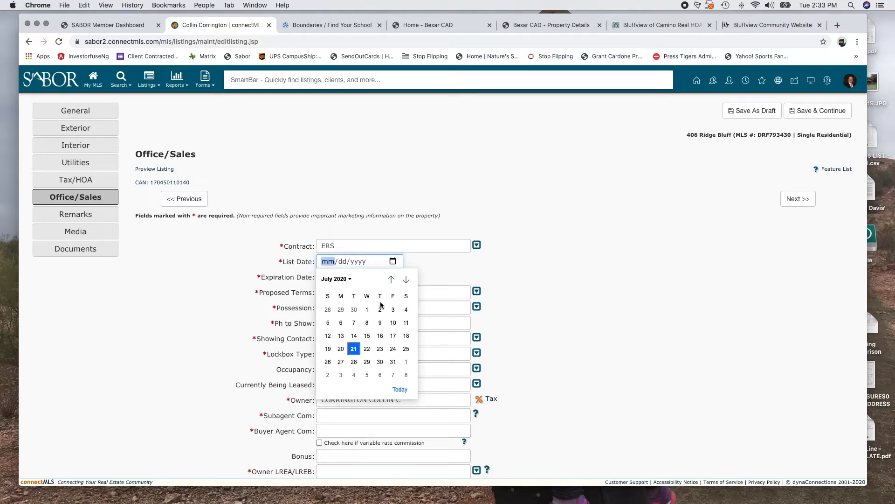
left_click(354, 348)
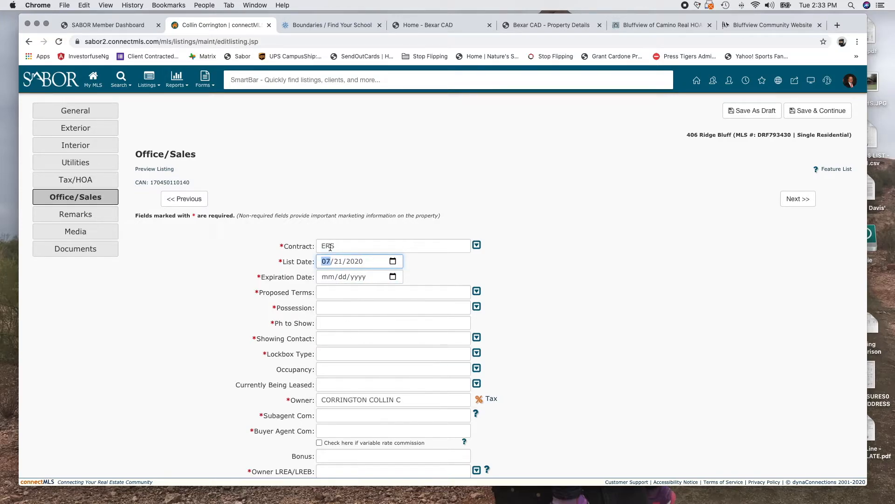
Set the Expiration Date to 12/31/2020 from the calendar
left_click(391, 276)
left_click(406, 294)
left_click(407, 294)
left_click(406, 294)
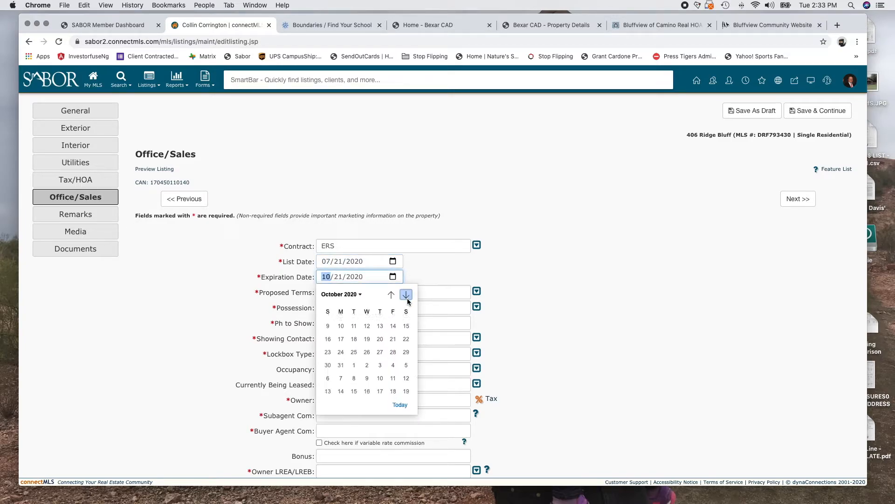
left_click(406, 294)
left_click(407, 294)
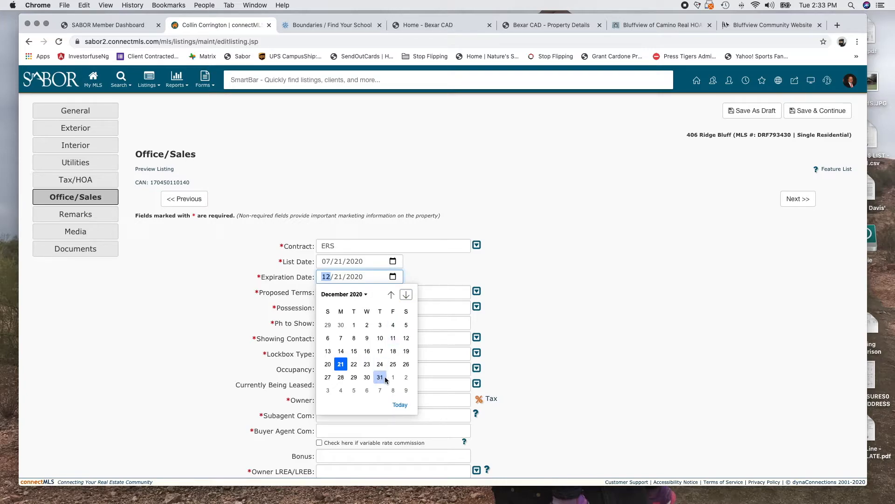
left_click(380, 378)
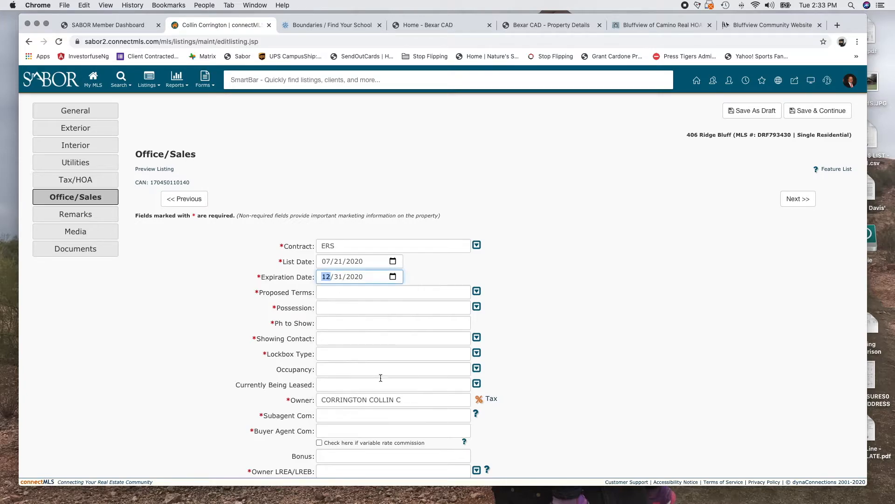
Choose CONV, FHA and VA as the Proposed Terms
left_click(476, 292)
scroll(384, 387, "down", 2)
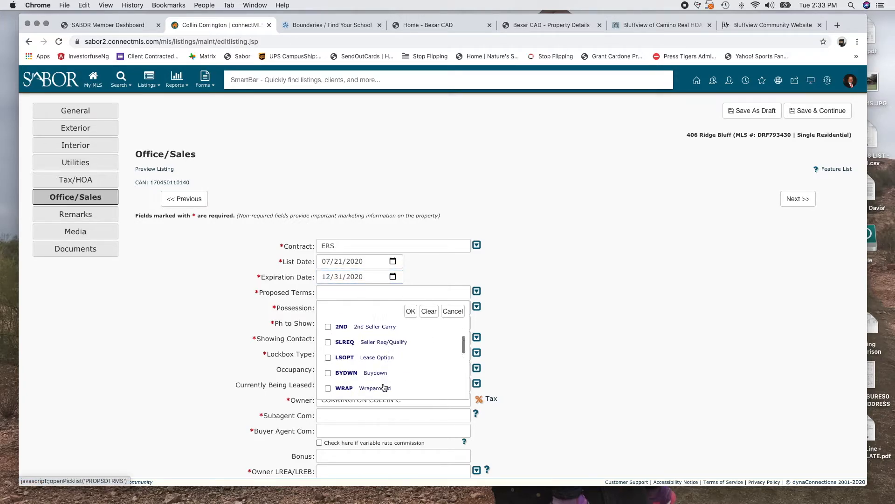
scroll(384, 387, "down", 3)
scroll(384, 387, "down", 3)
scroll(384, 387, "up", 8)
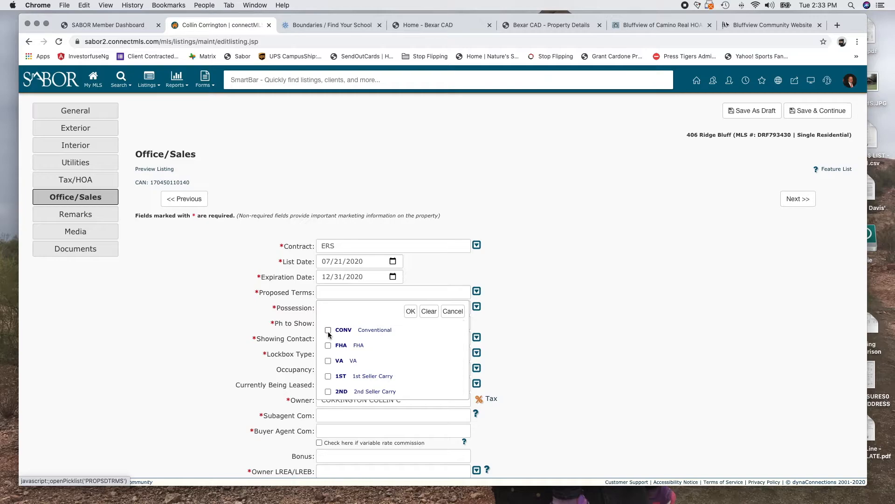
left_click(329, 331)
left_click(328, 346)
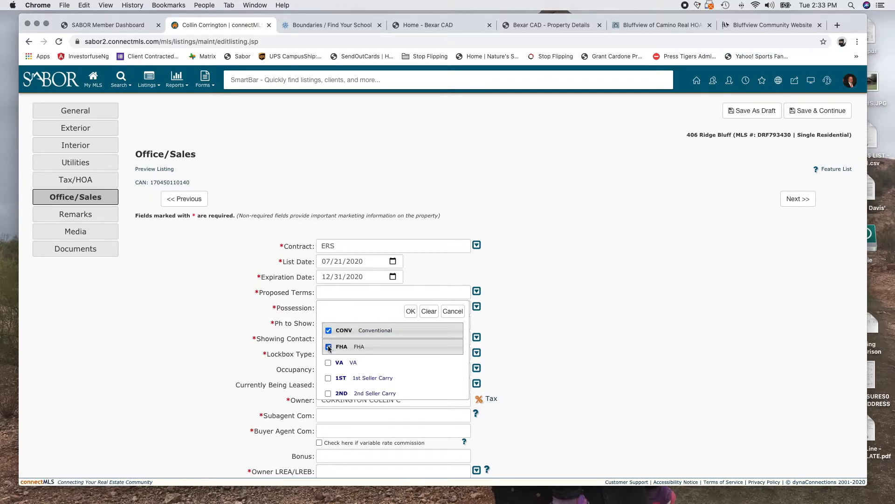
left_click(329, 362)
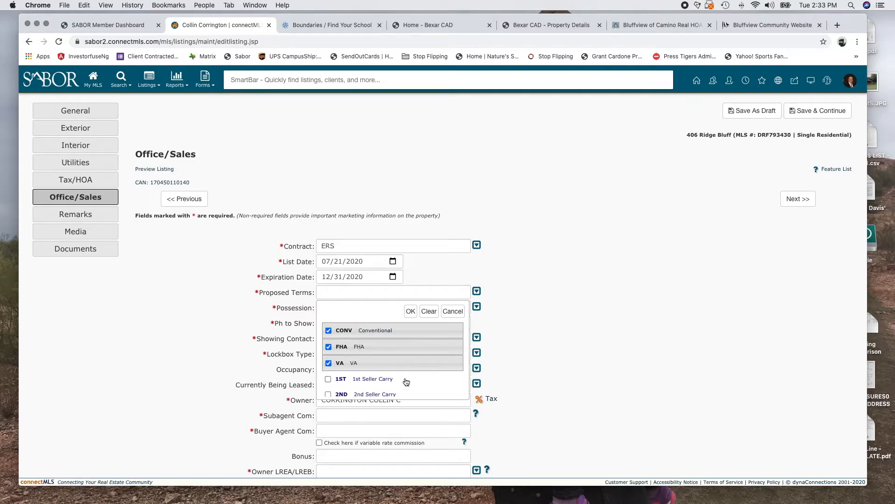
scroll(406, 382, "down", 1)
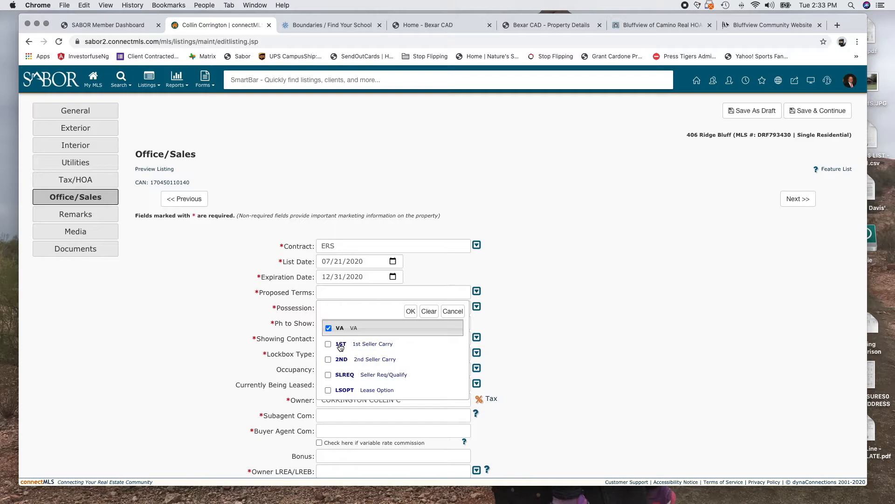
scroll(373, 378, "down", 2)
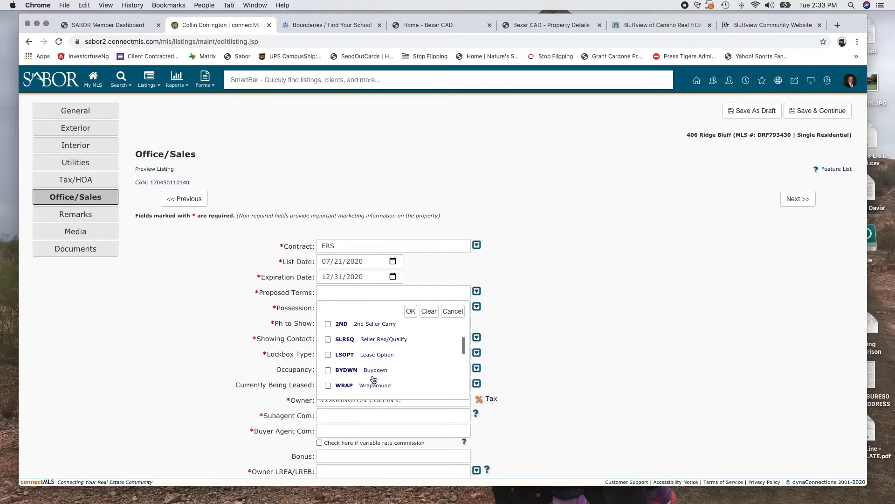
scroll(346, 359, "down", 2)
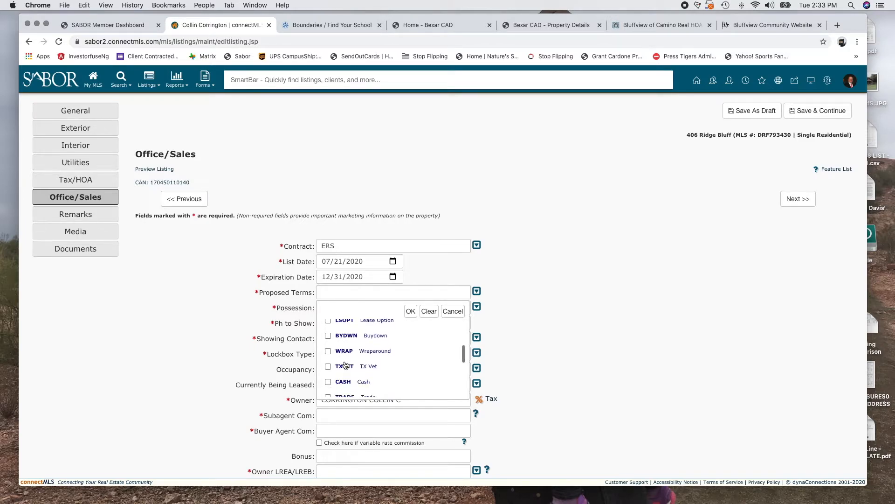
scroll(349, 370, "down", 3)
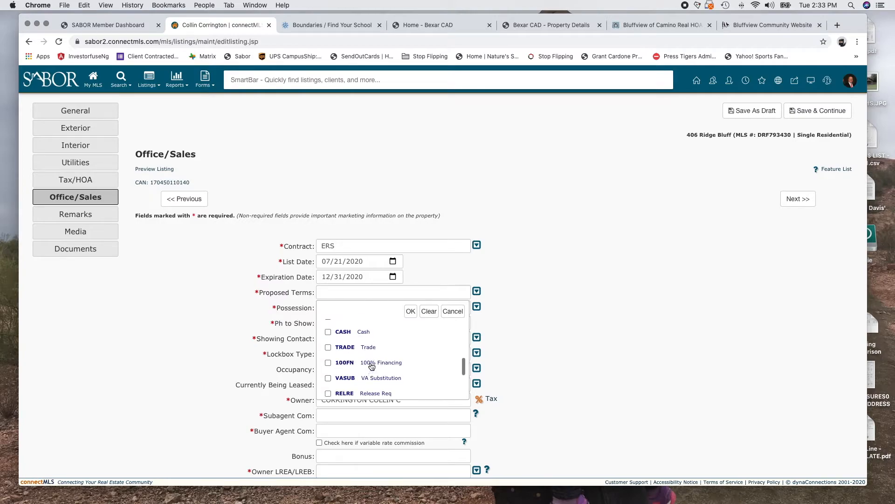
left_click(410, 312)
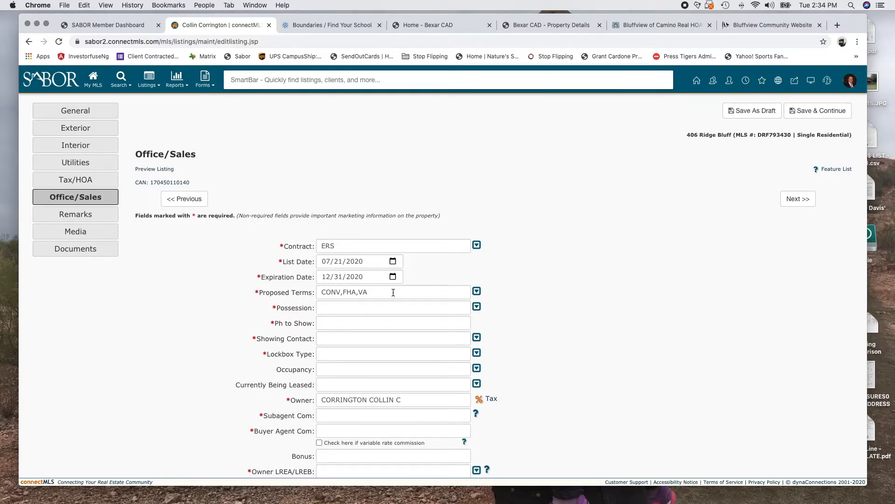
Set Possession to CLSFD (Closing/Funding)
left_click(477, 307)
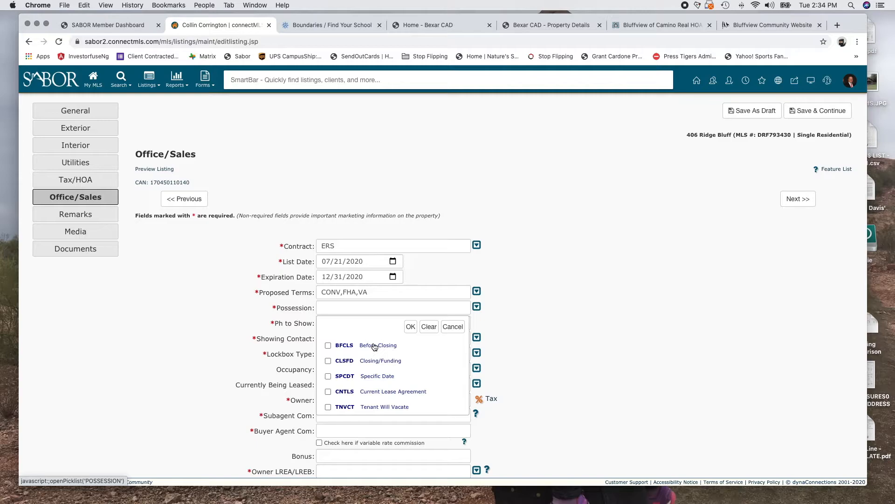
scroll(376, 376, "down", 1)
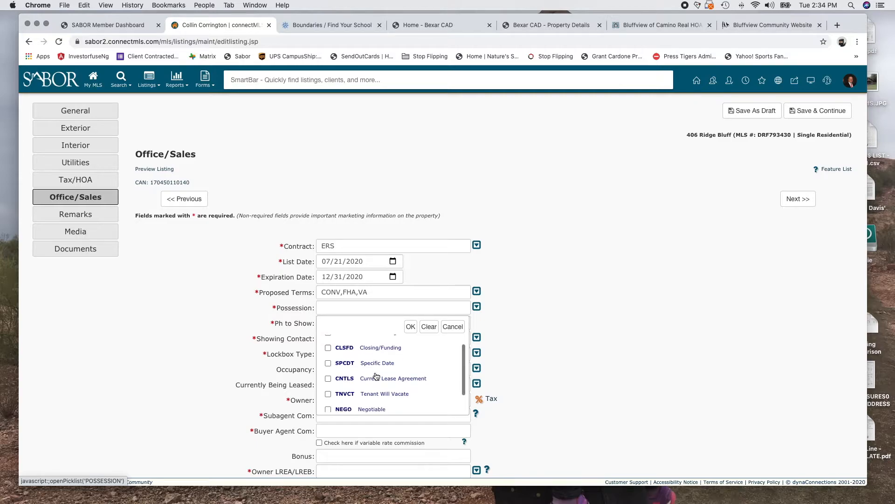
left_click(329, 347)
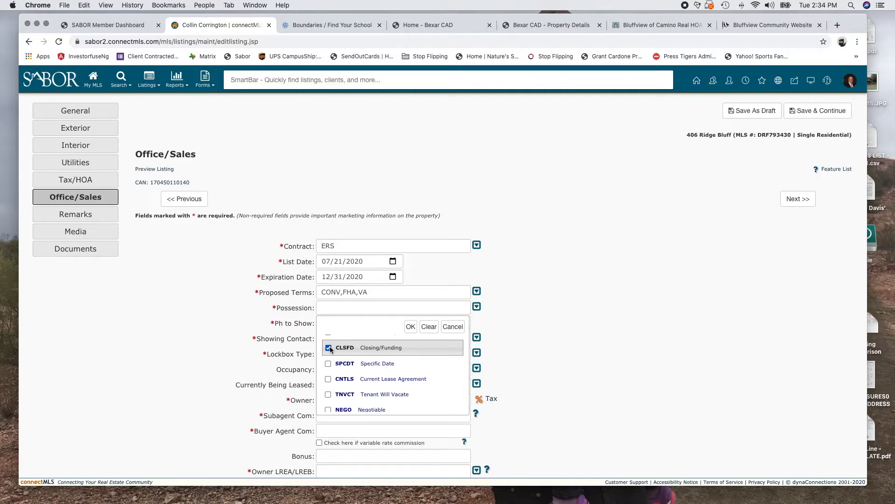
scroll(410, 390, "down", 1)
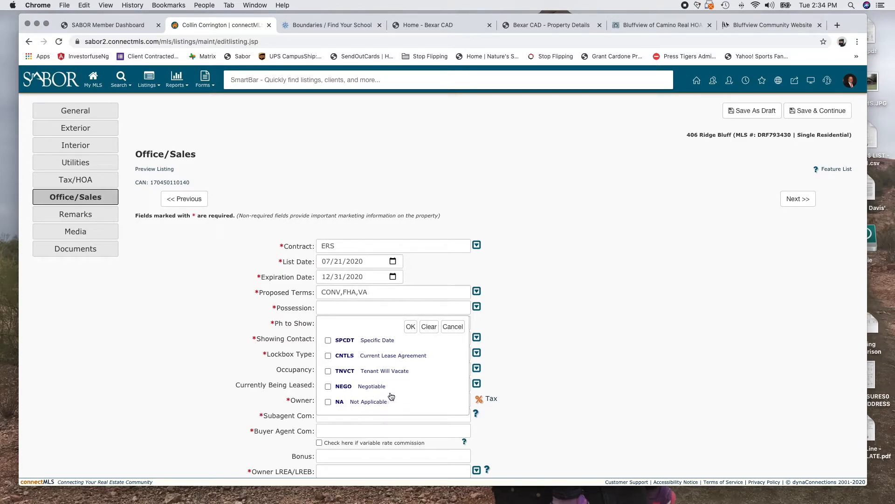
scroll(386, 358, "up", 1)
left_click(410, 326)
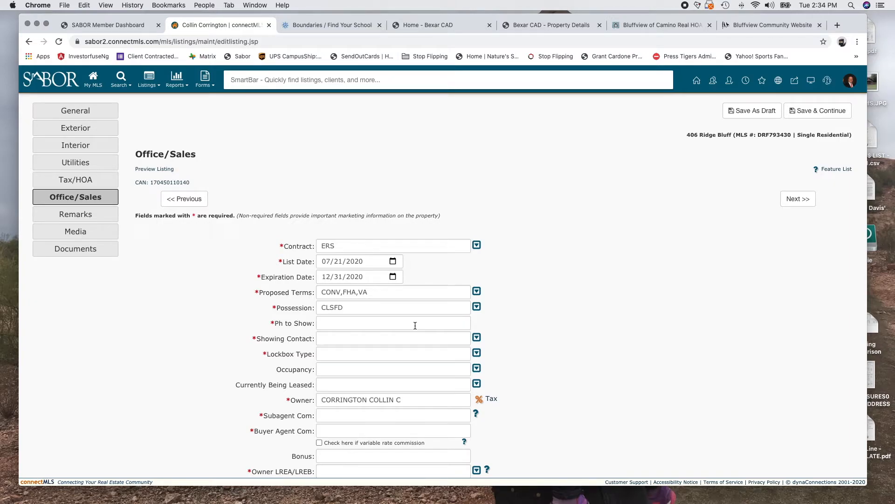
Fill Ph to Show from a saved number and tick SHWTIME as Showing Contact instead of OWNER
left_click(360, 328)
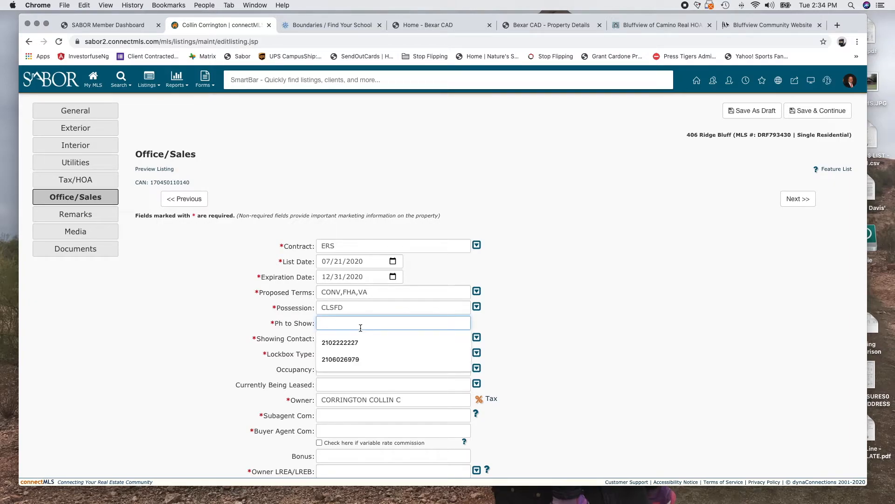
left_click(335, 339)
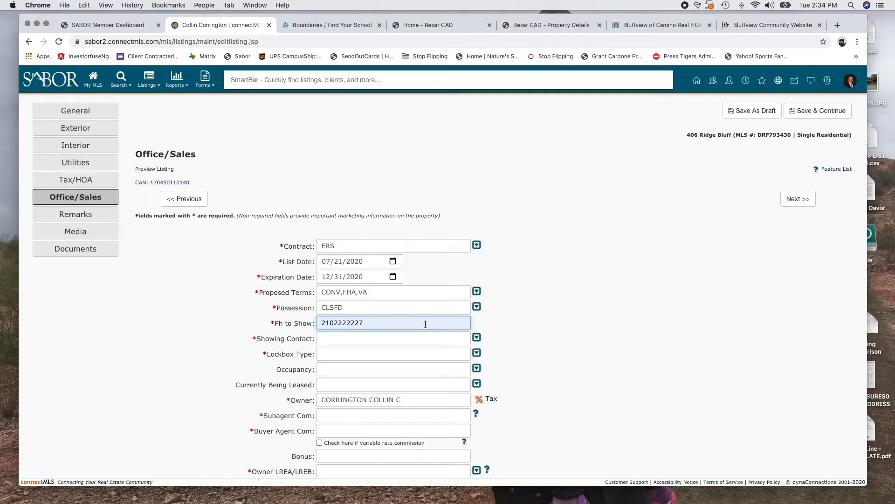
left_click(477, 338)
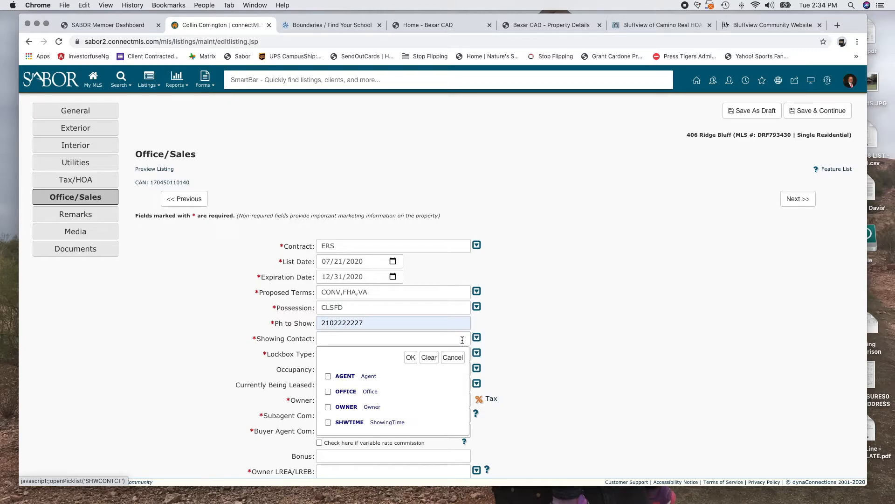
scroll(377, 416, "down", 1)
left_click(329, 395)
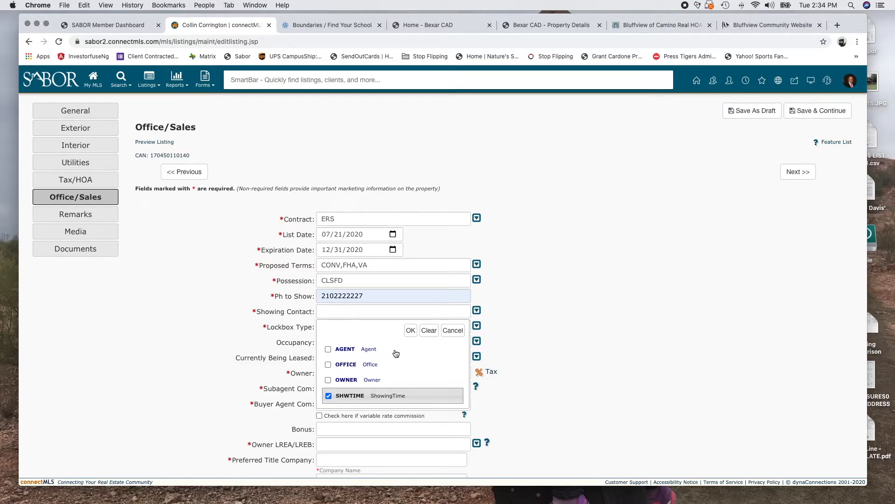
left_click(328, 350)
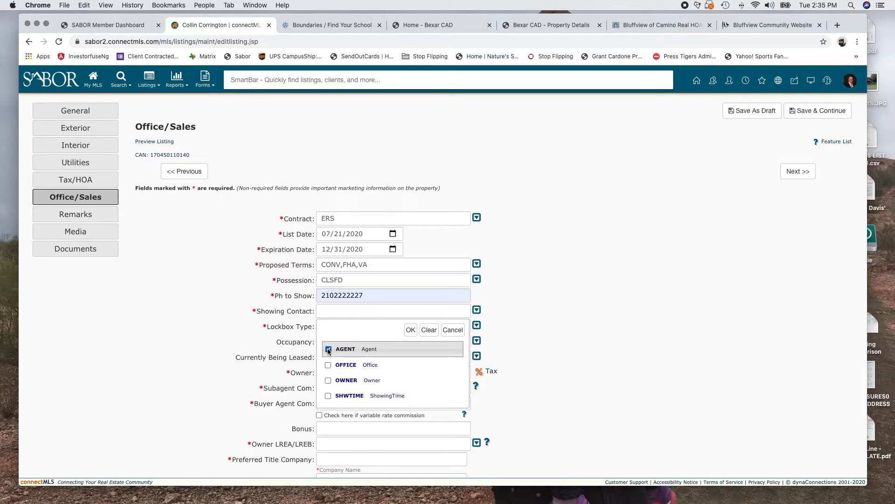
left_click(328, 366)
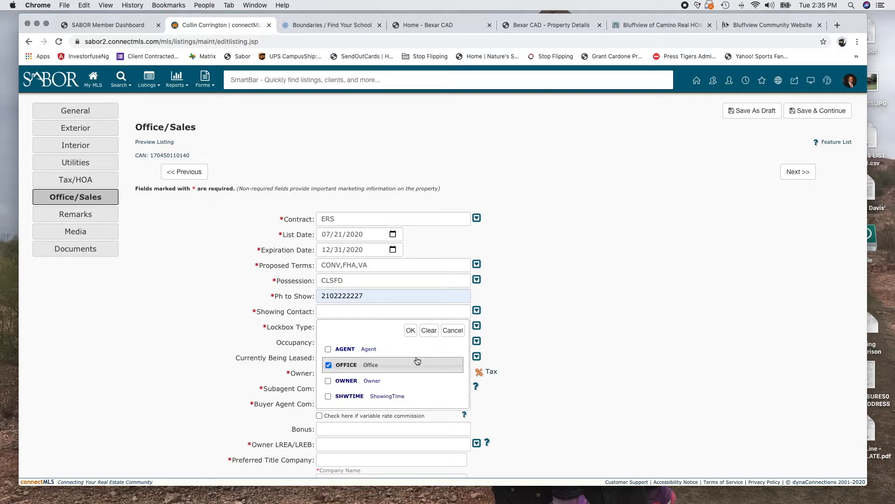
left_click(329, 381)
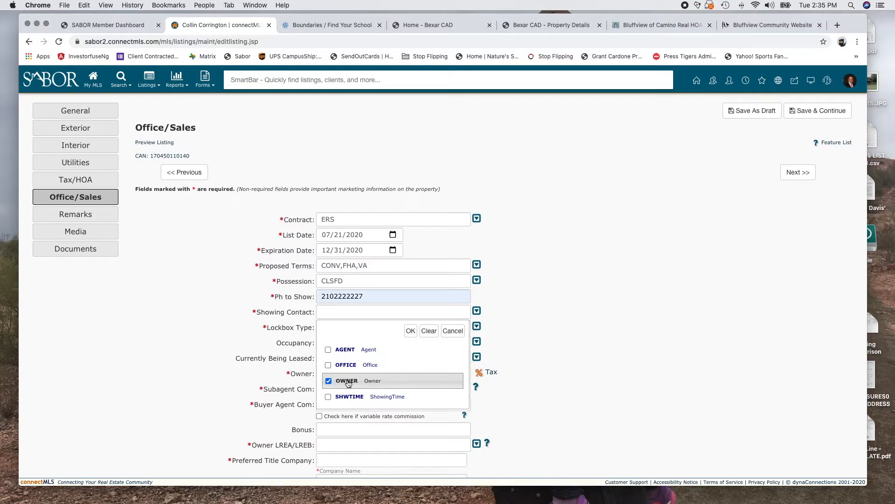
left_click(328, 397)
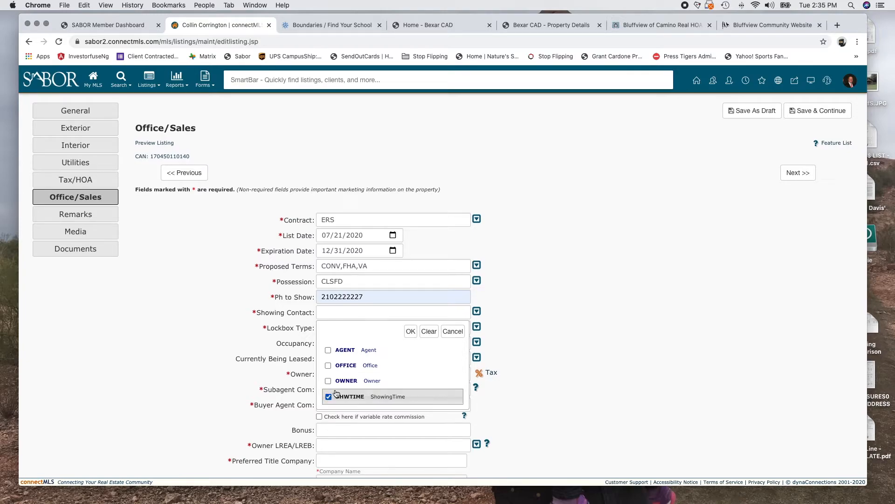
Confirm SHWTIME as Showing Contact and set Lockbox Type to COMBO
left_click(410, 332)
left_click(477, 327)
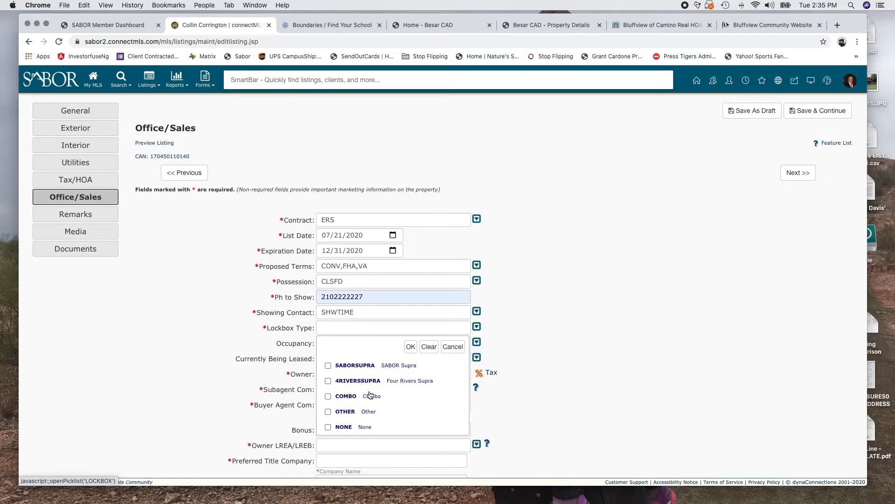
scroll(373, 415, "down", 1)
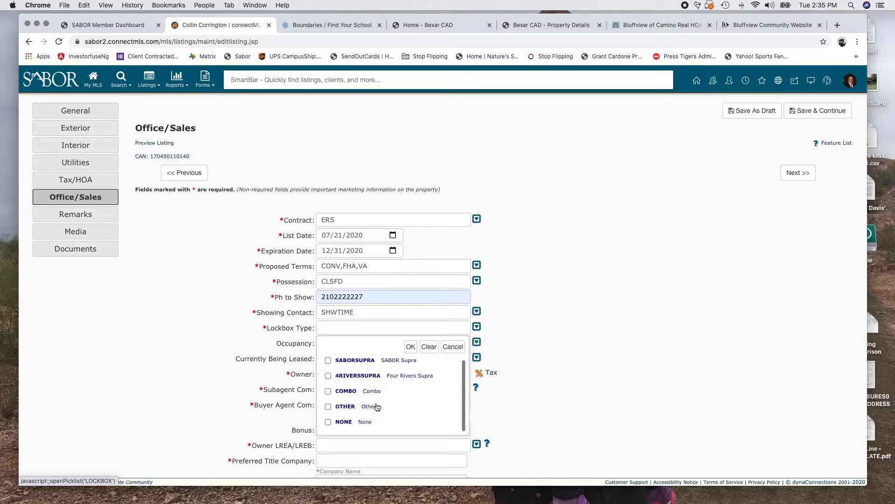
left_click(329, 392)
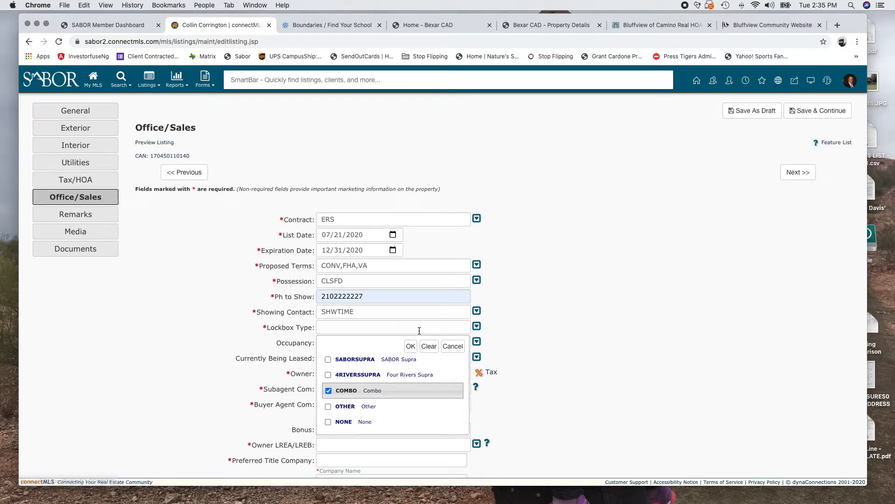
left_click(410, 345)
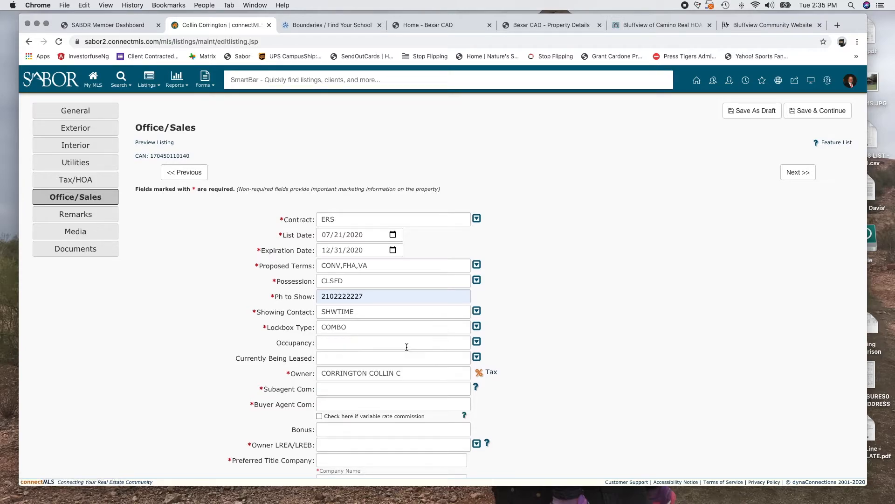
Set Occupancy to OWNER and Currently Being Leased to NO
left_click(476, 343)
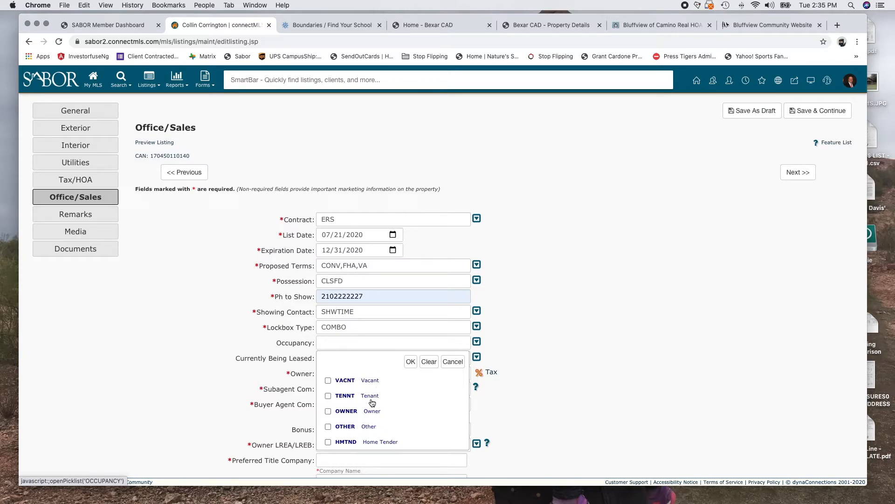
scroll(382, 440, "down", 1)
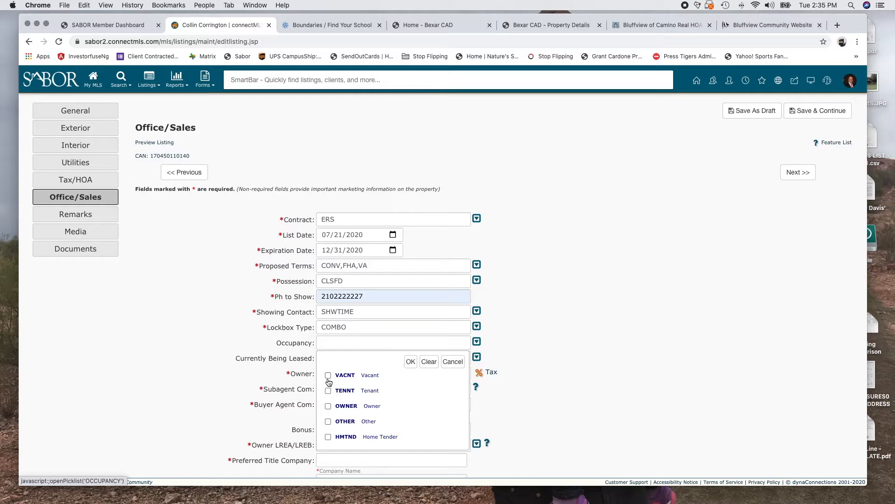
scroll(329, 382, "up", 1)
left_click(328, 411)
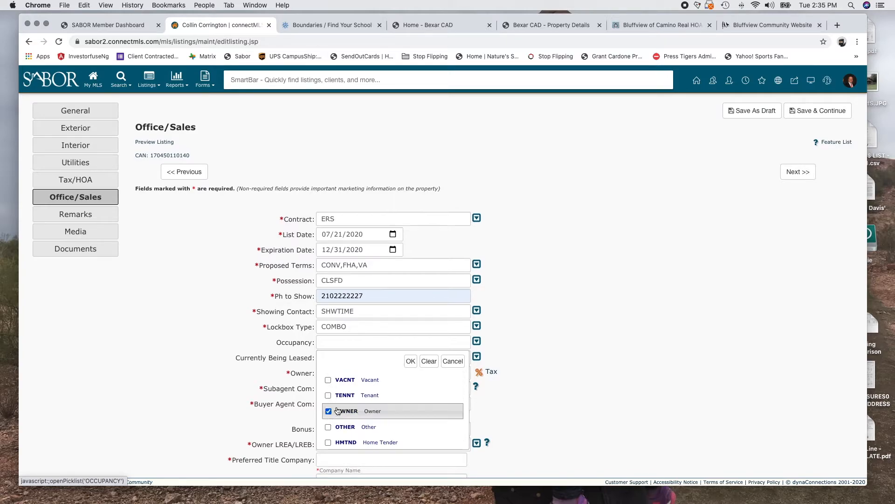
left_click(410, 361)
left_click(477, 357)
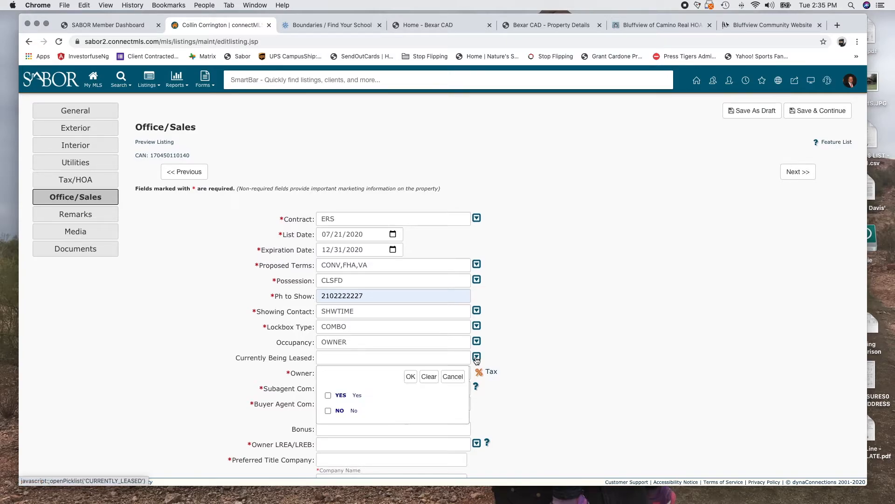
left_click(338, 411)
left_click(410, 376)
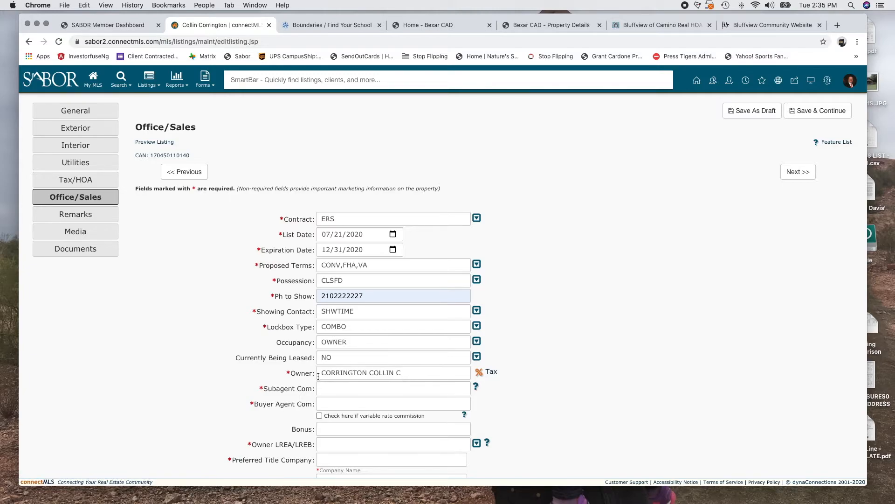
Fill Subagent Com with 0% from the suggestions
left_click(337, 388)
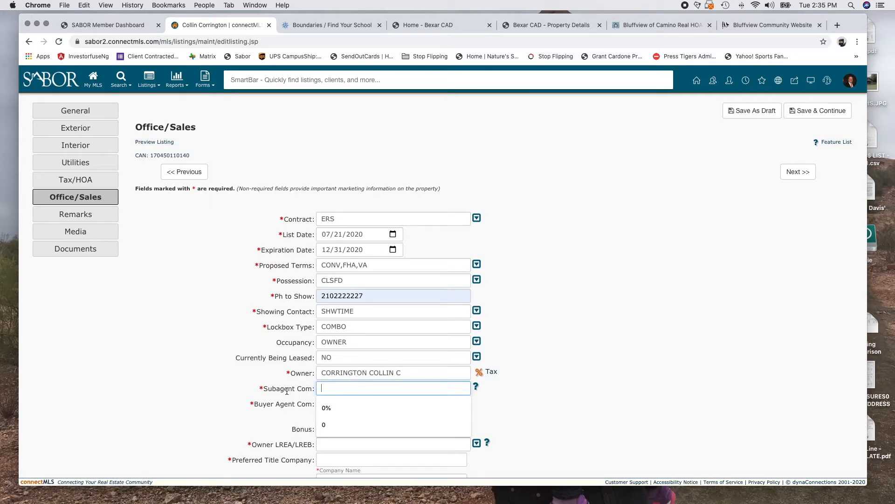
mouse_move(475, 388)
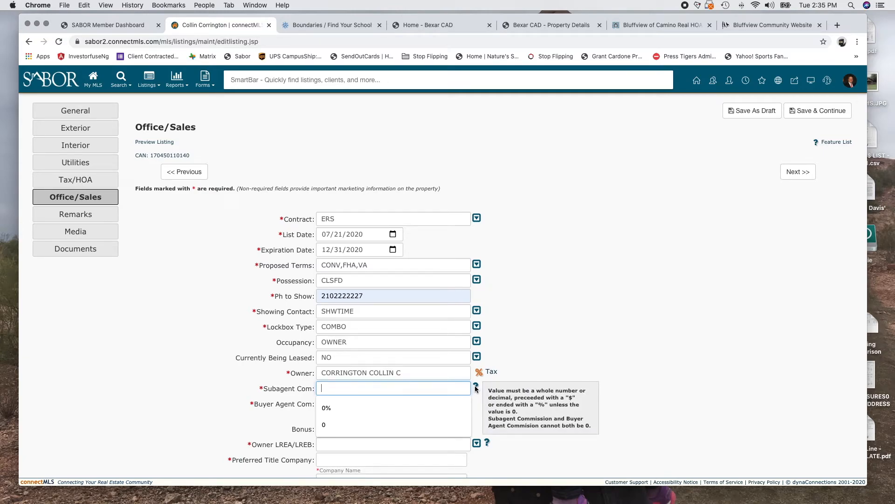
left_click(329, 408)
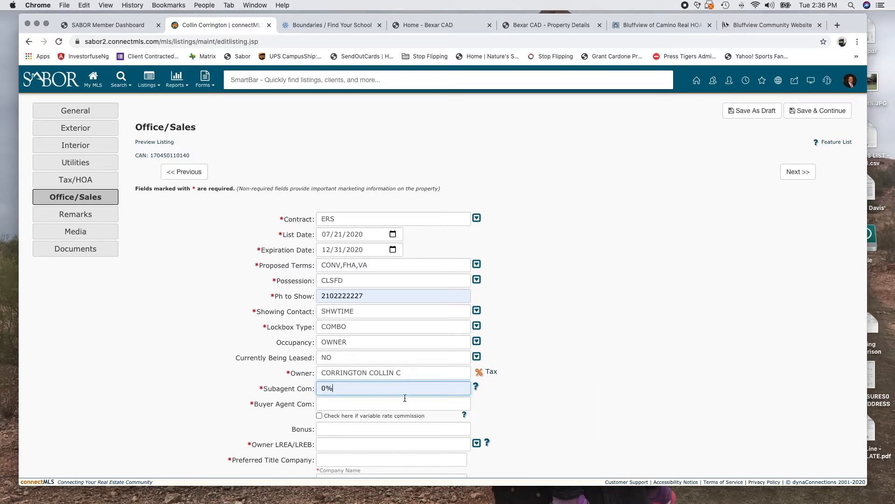
Fill Buyer Agent Com with 3% from the suggestions
left_click(374, 404)
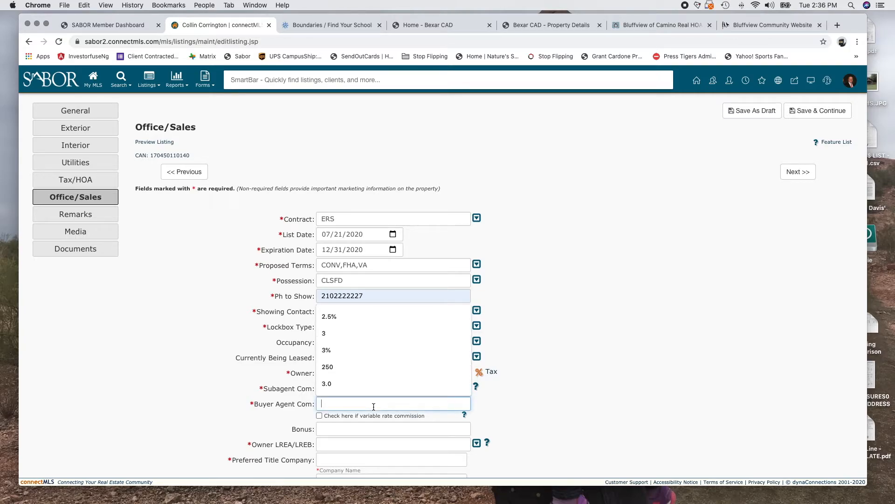
left_click(214, 405)
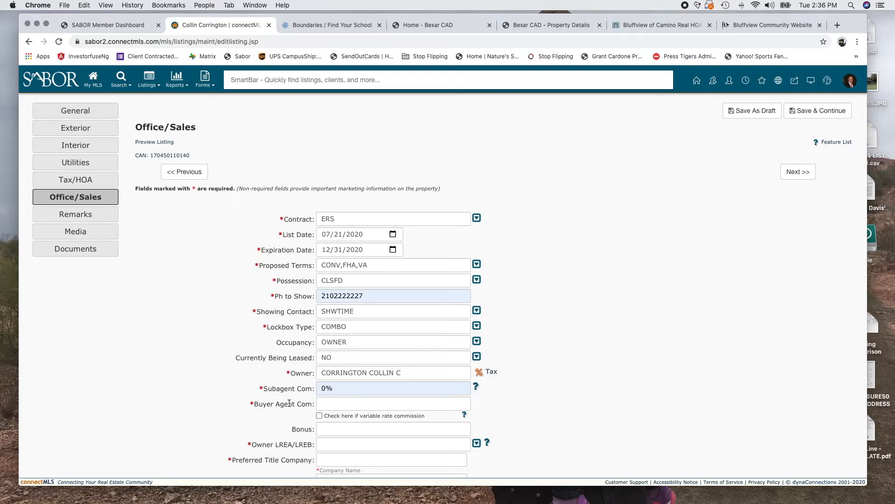
left_click(359, 403)
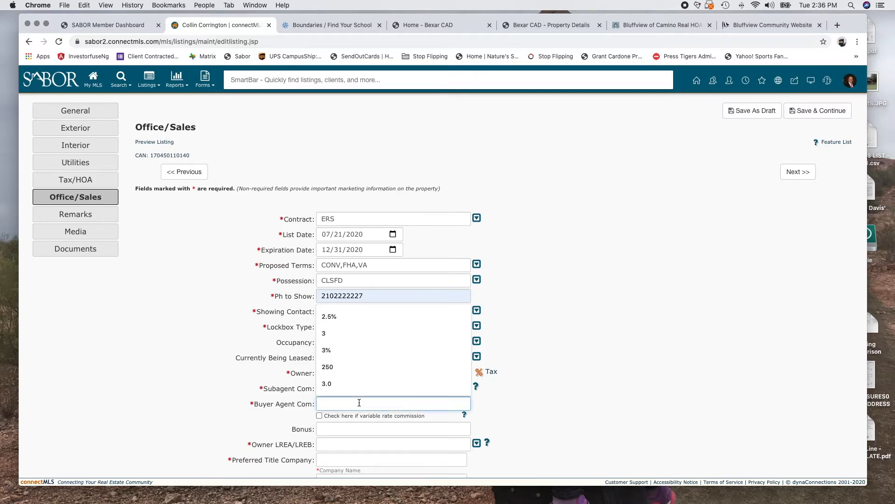
type("3")
left_click(337, 441)
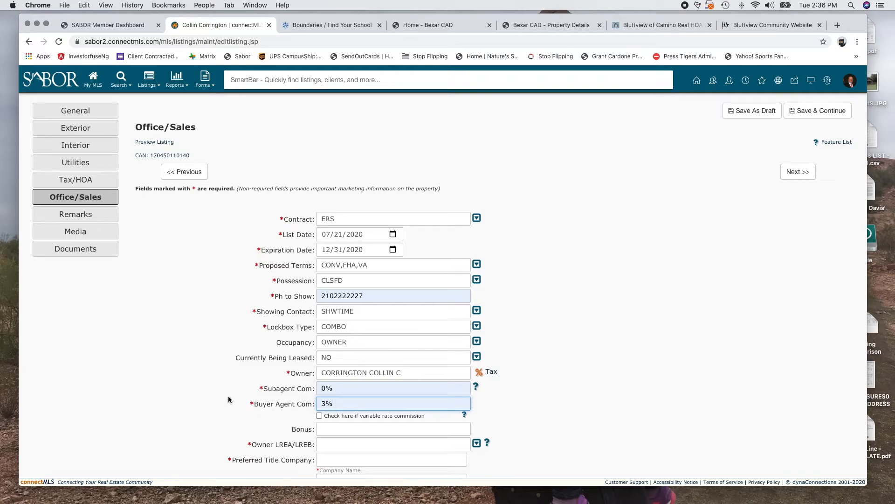
Try $250 and then 33% as the Buyer Agent Com value
double_click(365, 404)
type("250")
key("BackSpace")
key("BackSpace")
key("BackSpace")
type("$50")
key("BackSpace")
key("BackSpace")
type("250")
left_click(543, 371)
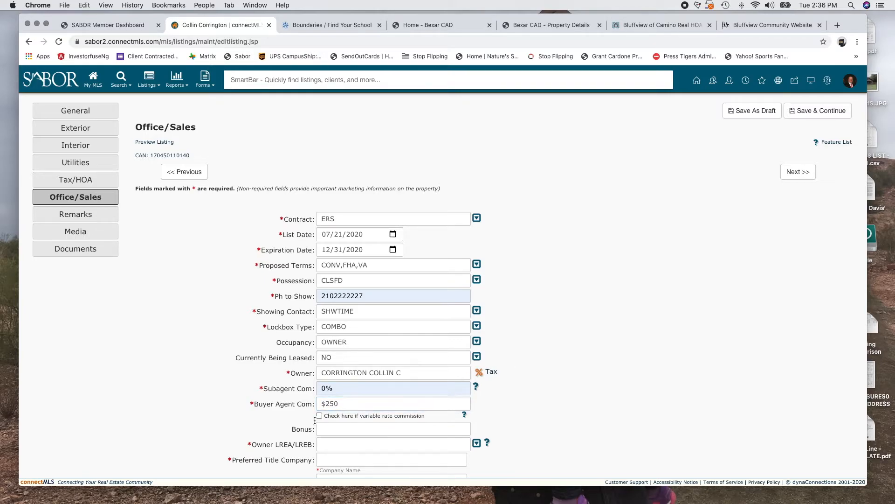
left_click(345, 405)
type("33$")
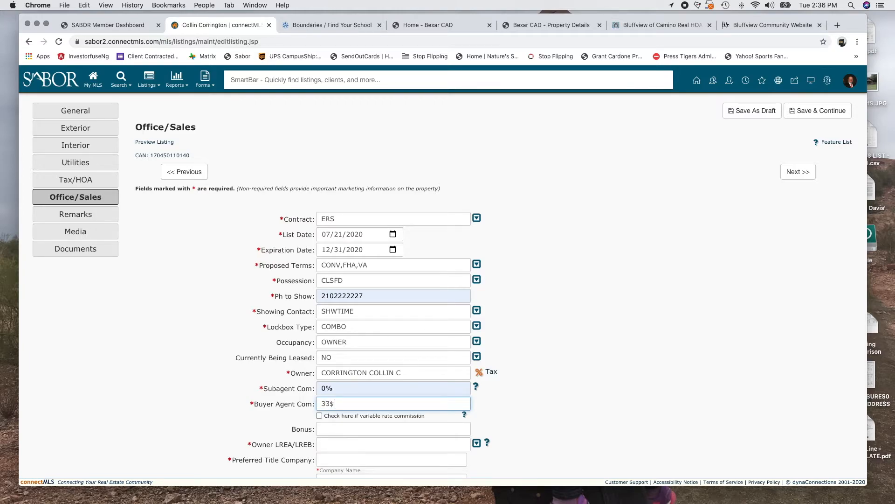
key("BackSpace")
type("%")
Leave variable rate commission unchecked and re-enter Buyer Agent Com as 3%
scroll(559, 402, "down", 3)
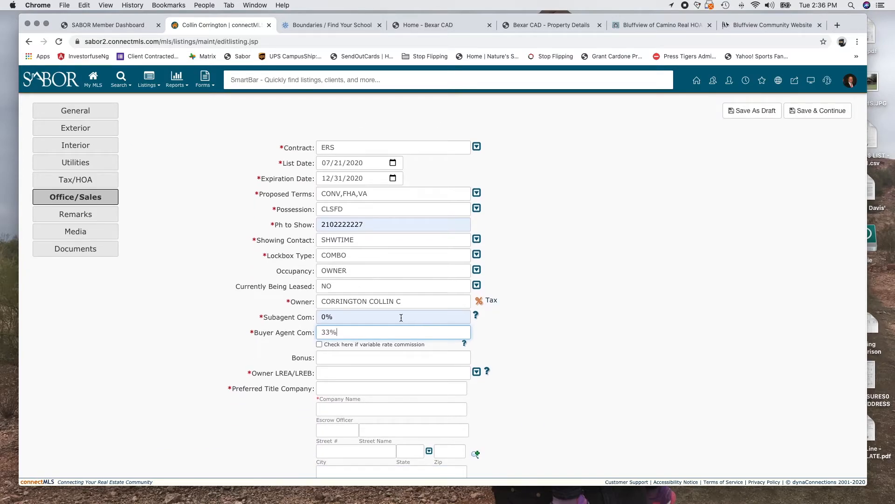
left_click(320, 344)
double_click(351, 335)
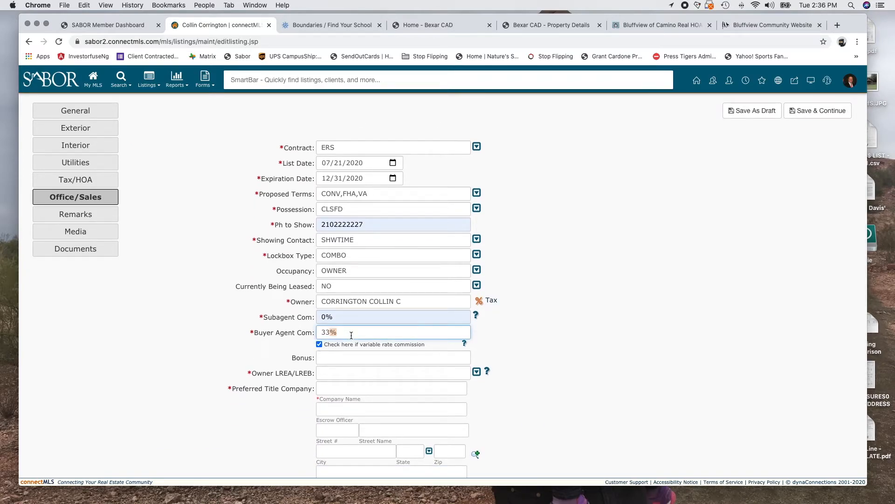
left_click(319, 344)
double_click(329, 331)
key("BackSpace")
type("3%")
Enter 2000 as the Bonus from autofill and set Owner LREA/LREB to YES
left_click(341, 357)
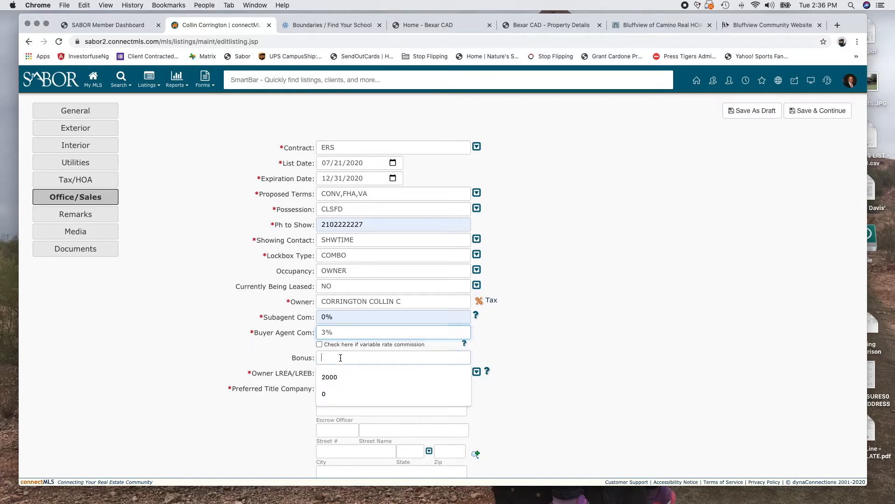
left_click(333, 370)
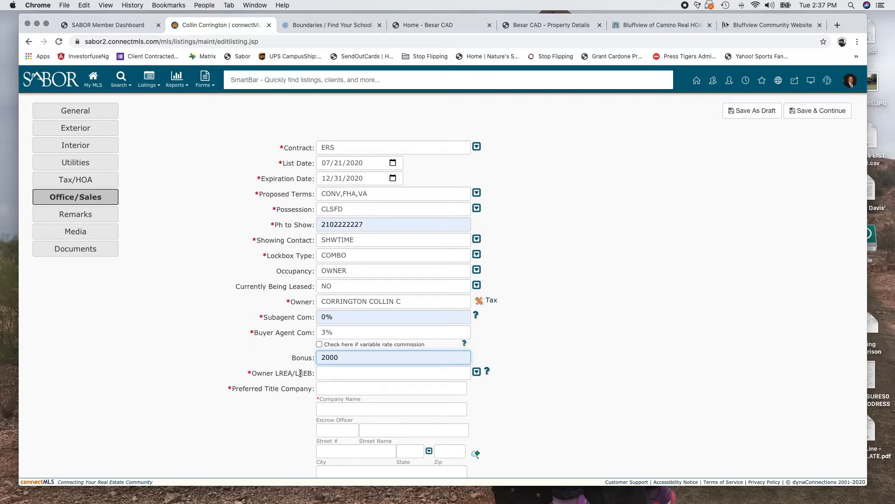
left_click(477, 372)
left_click(356, 428)
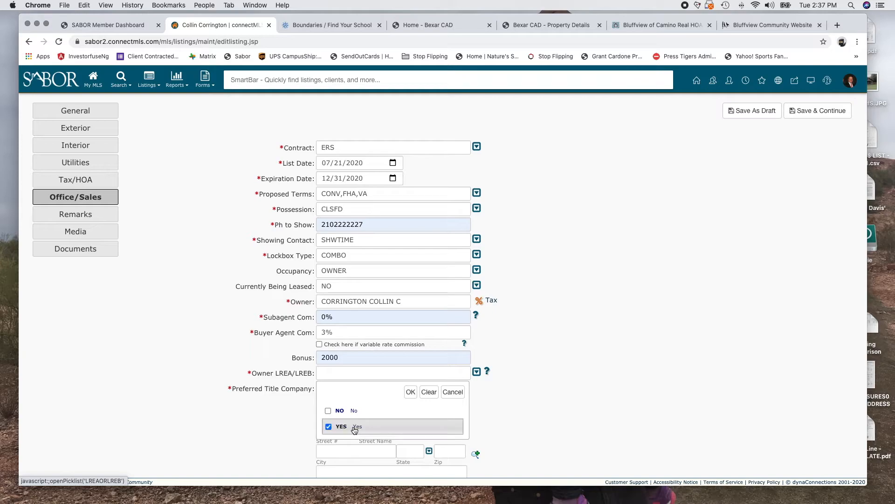
left_click(411, 392)
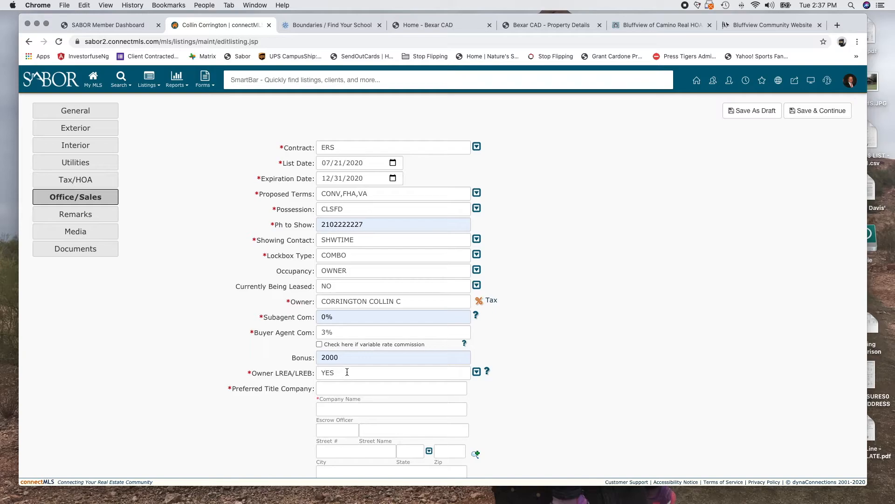
left_click(476, 373)
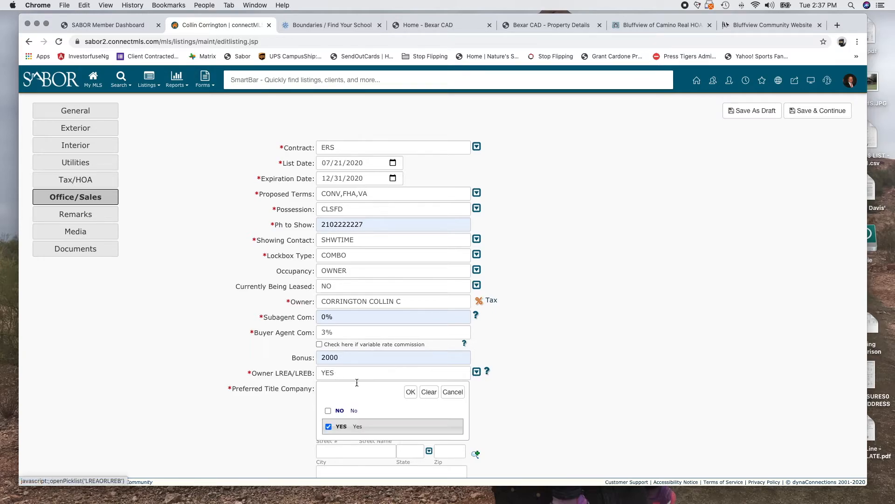
left_click(413, 392)
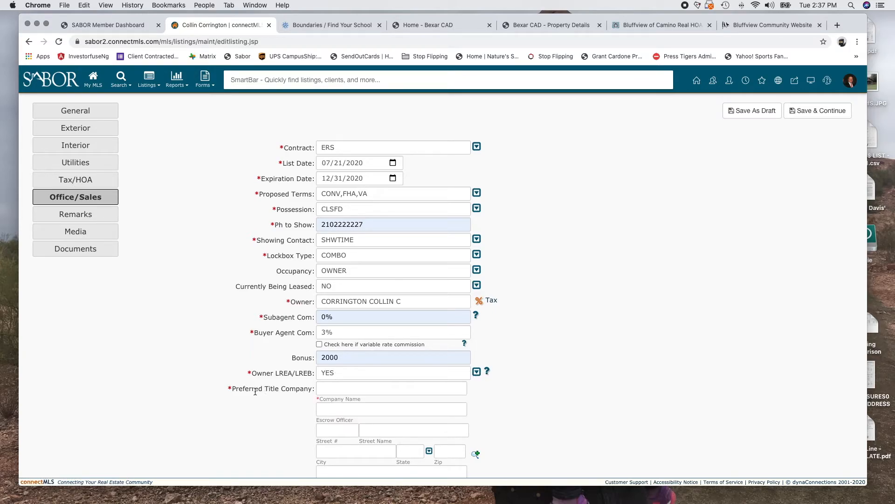
Set Preferred Title Company to Capital Title
left_click(373, 389)
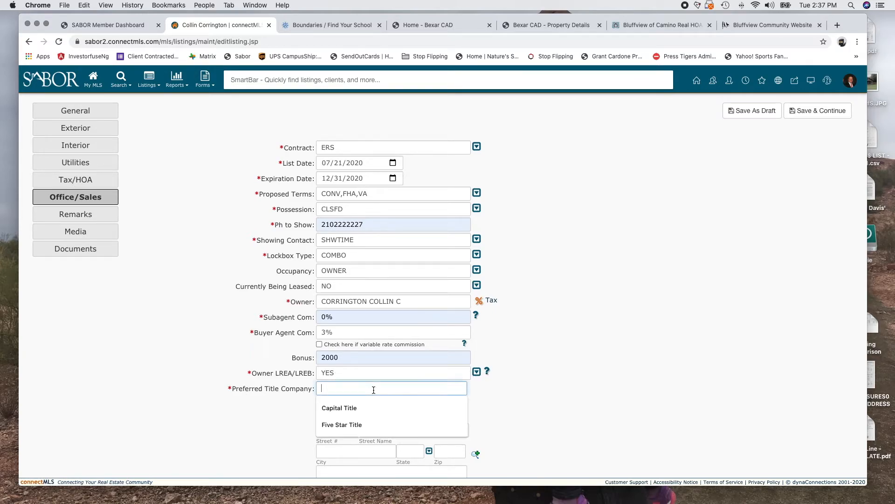
left_click(338, 408)
left_click(334, 410)
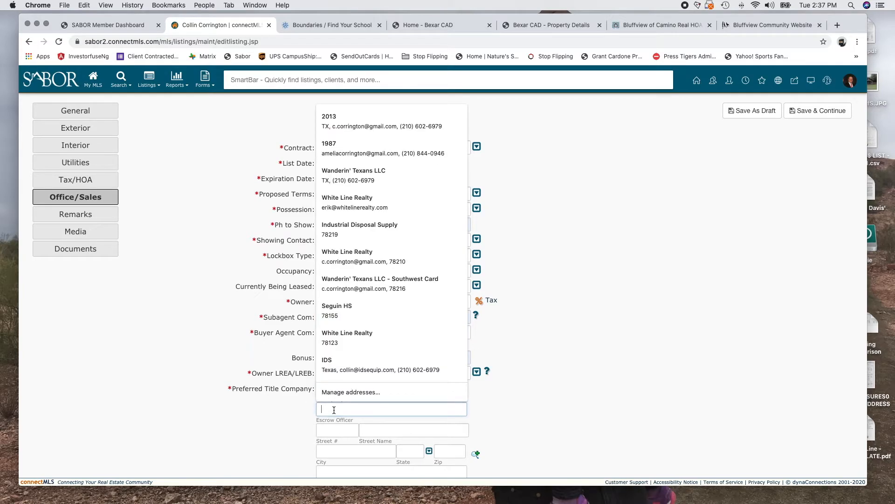
scroll(333, 410, "down", 2)
left_click(249, 411)
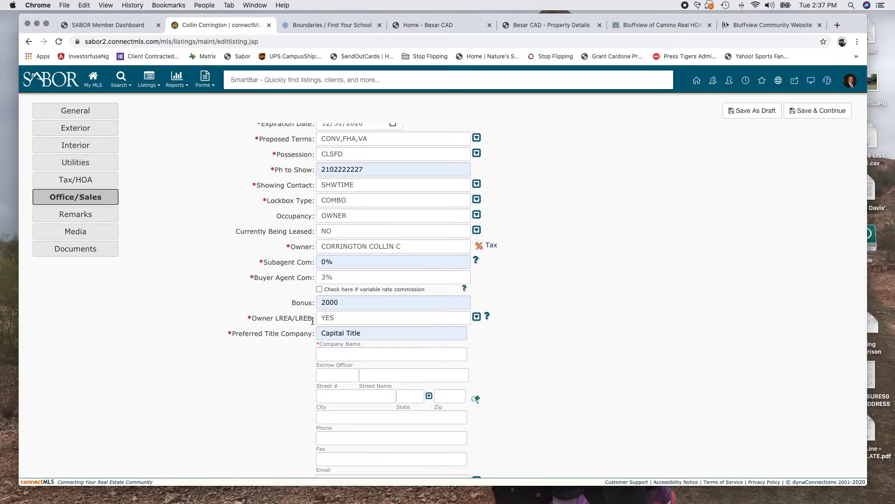
scroll(409, 415, "down", 3)
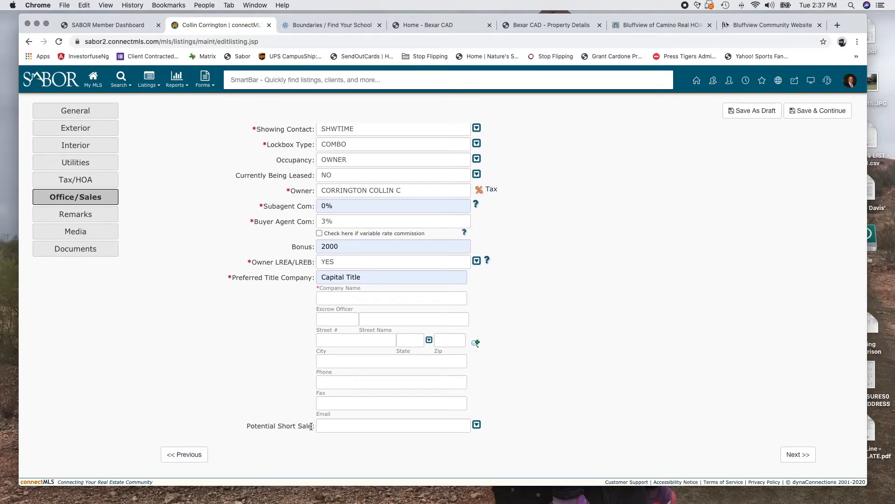
Set Potential Short Sale to NO and save with Next to reach Remarks
left_click(478, 425)
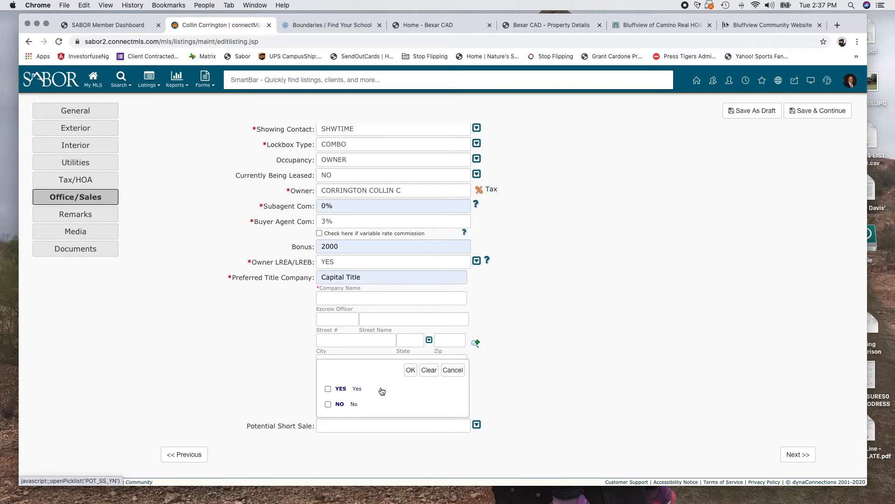
left_click(328, 404)
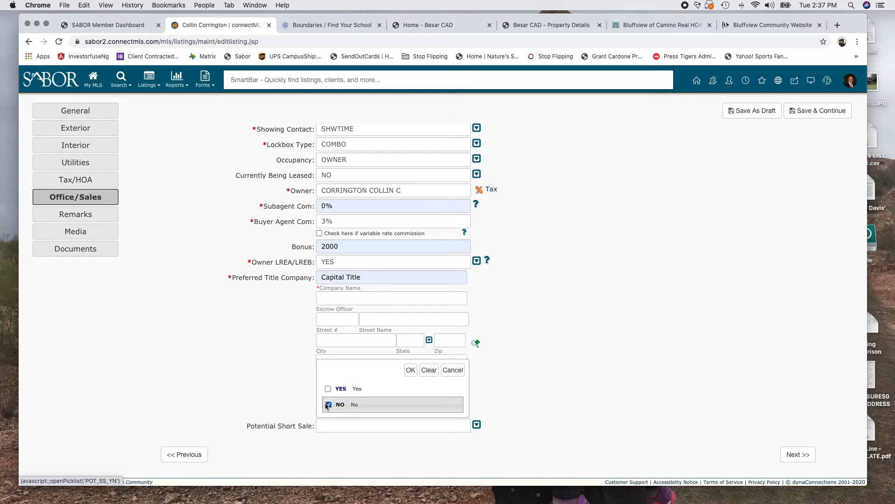
left_click(410, 370)
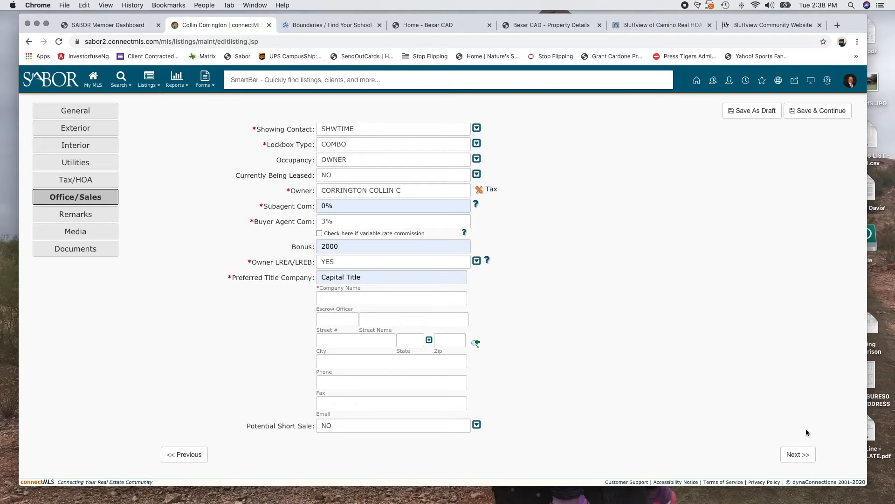
left_click(796, 456)
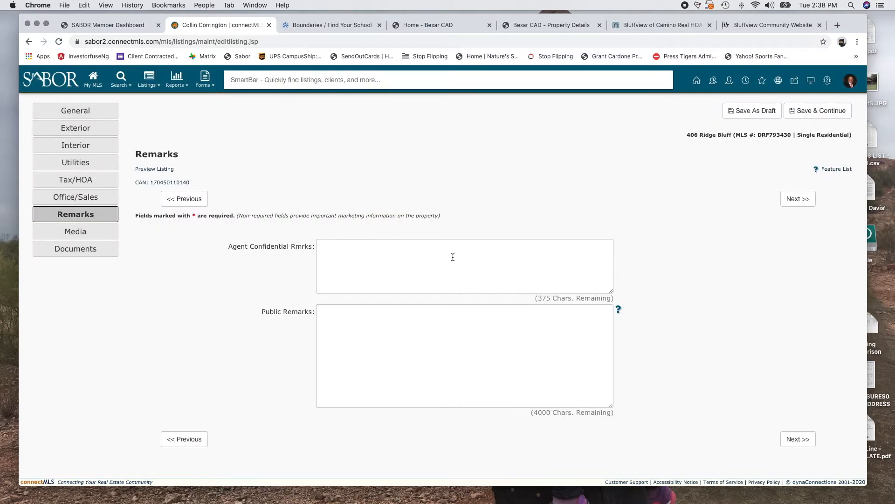
Leave Public and Agent Confidential remarks empty and continue to Media with Next
left_click(403, 335)
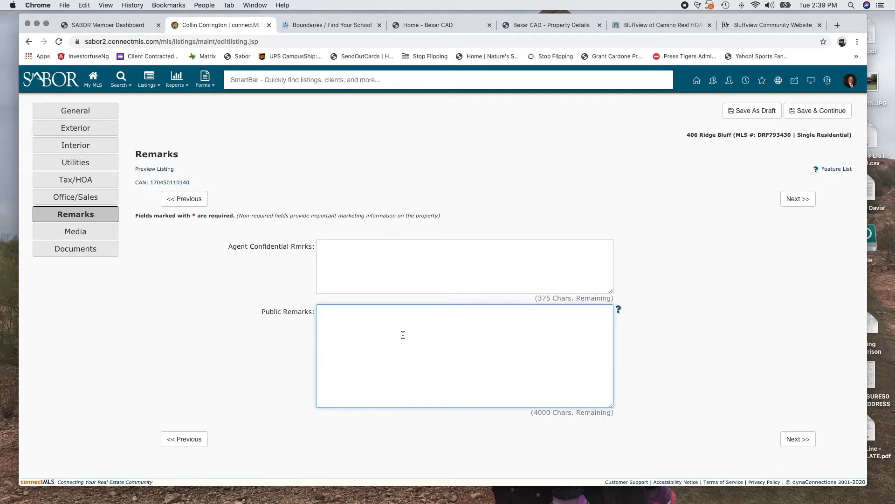
left_click(384, 267)
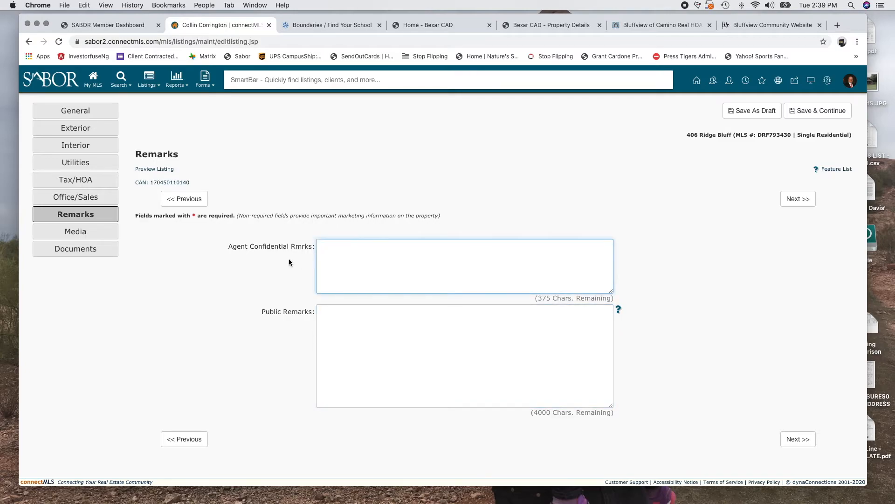
left_click_drag(229, 248, 315, 247)
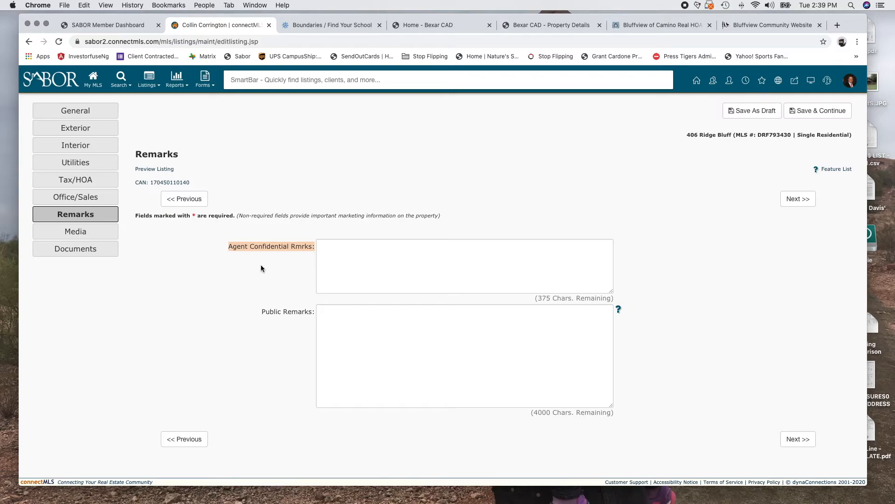
left_click(372, 247)
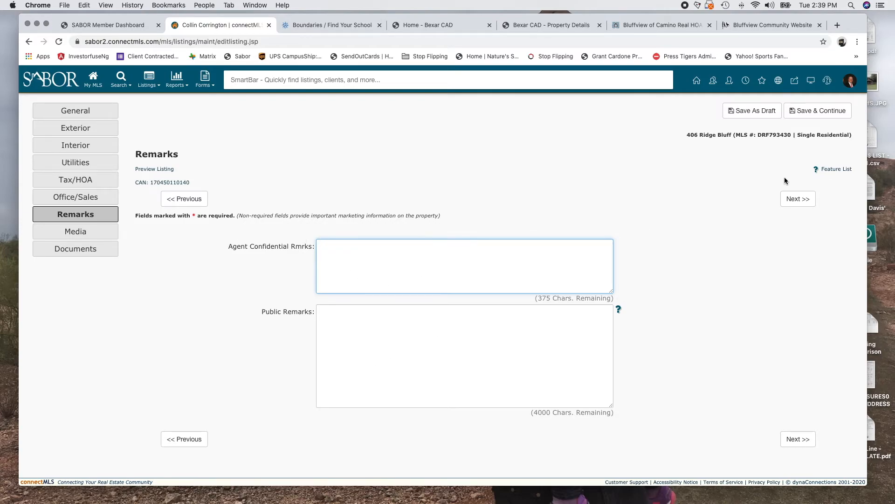
left_click(798, 200)
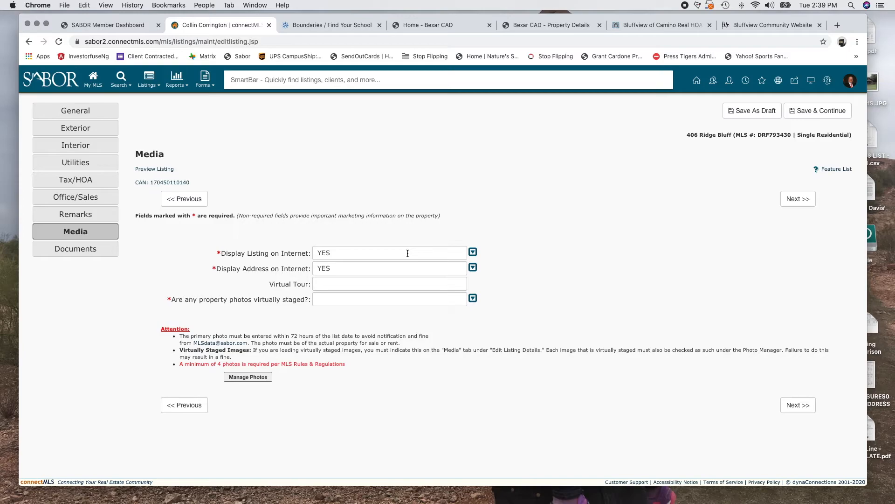
Keep Display Listing on Internet at YES
left_click(474, 251)
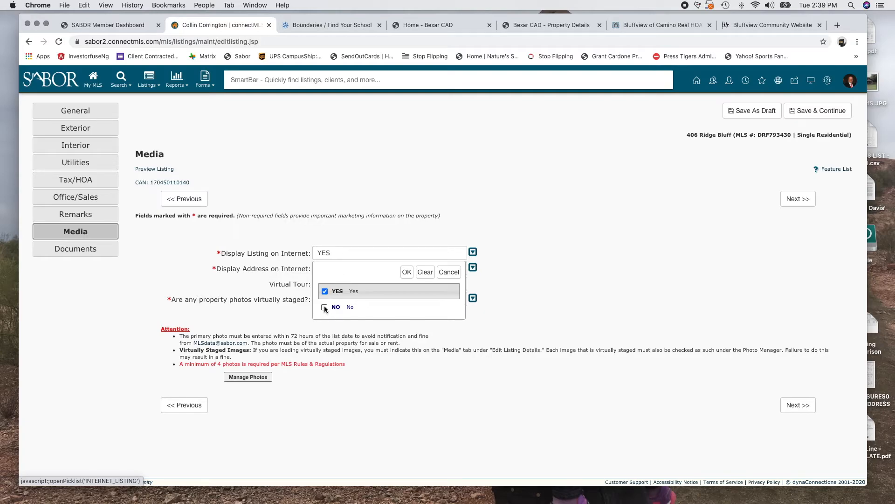
left_click(406, 272)
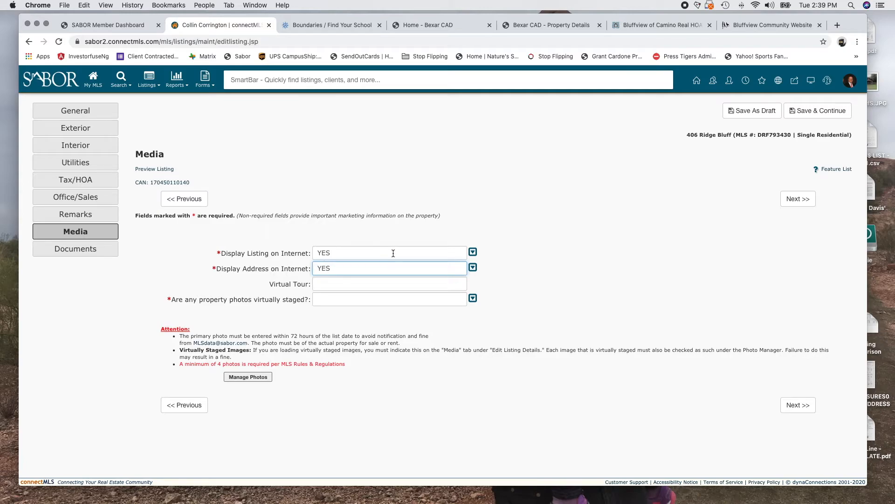
left_click(369, 252)
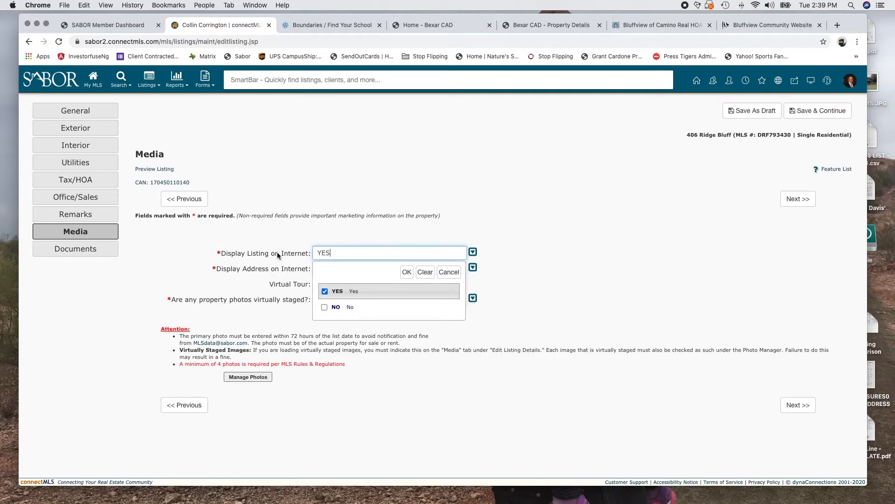
left_click(406, 271)
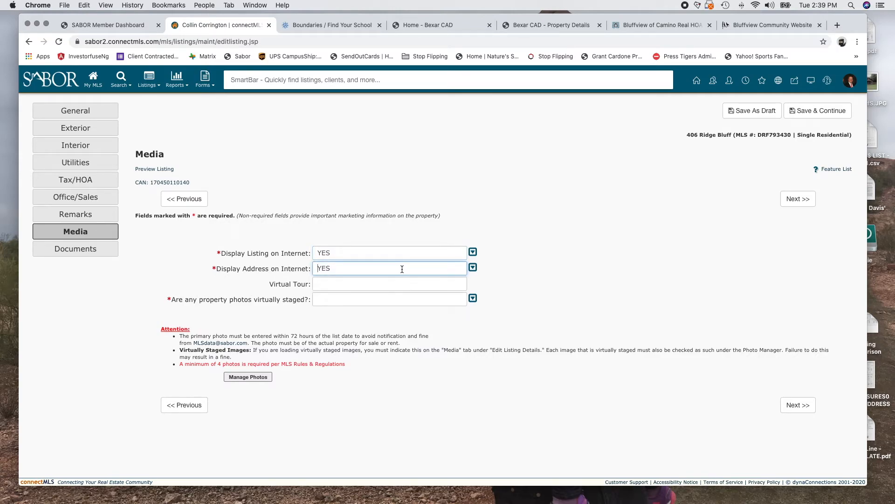
Set Display Address on Internet to NO and call up previously used Virtual Tour links
left_click(473, 268)
left_click(354, 322)
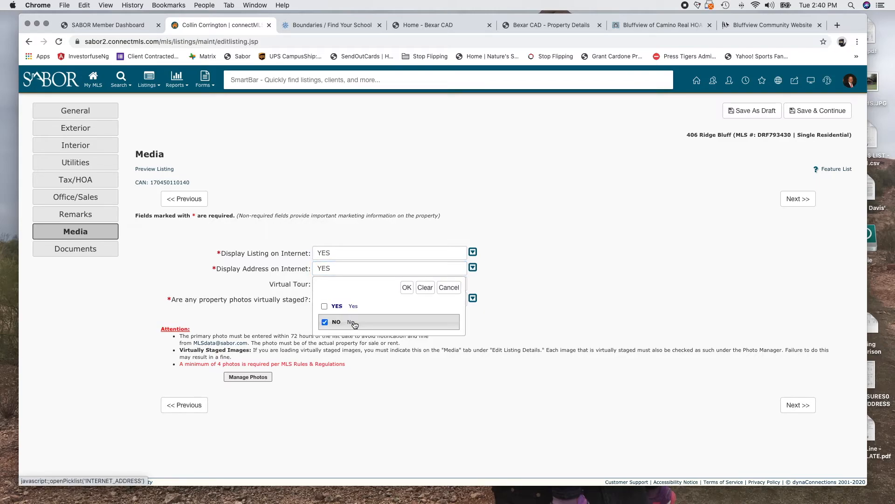
left_click(407, 286)
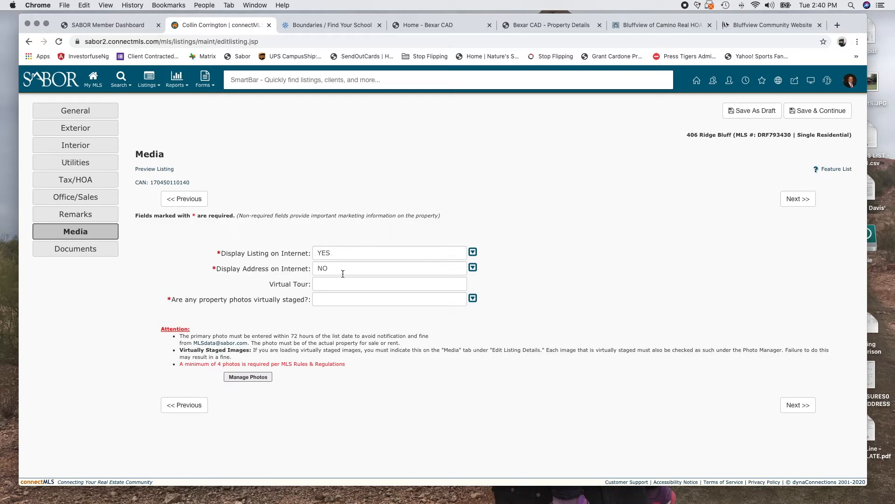
left_click_drag(275, 282, 305, 284)
left_click(341, 287)
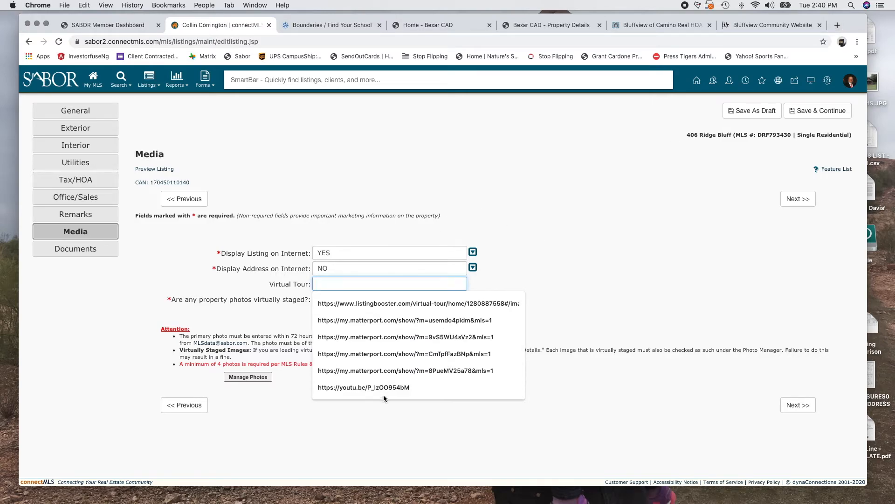
Fill Virtual Tour with the Matterport link and test it in a new tab
left_click(378, 327)
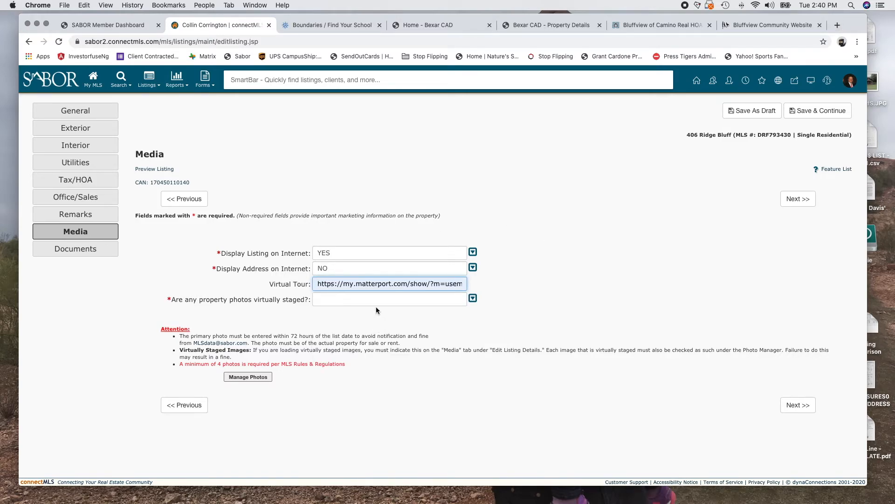
triple_click(372, 284)
key("super+c")
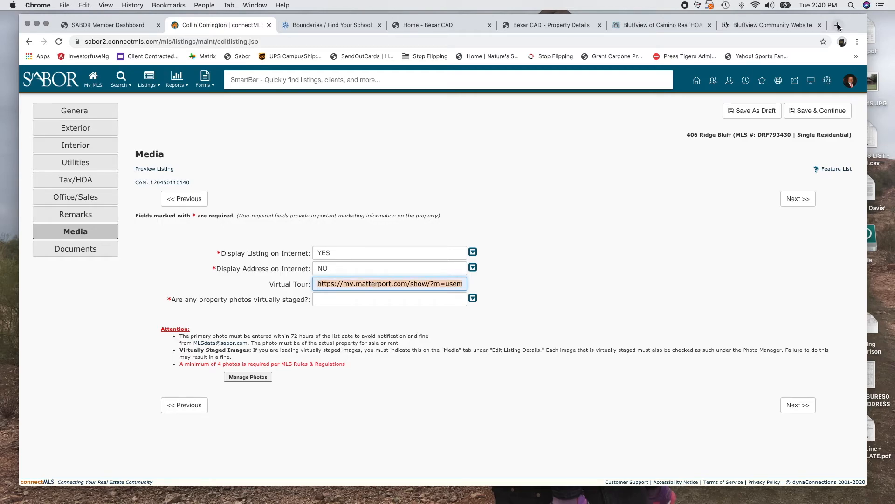
left_click(837, 25)
key("super+v")
key("Return")
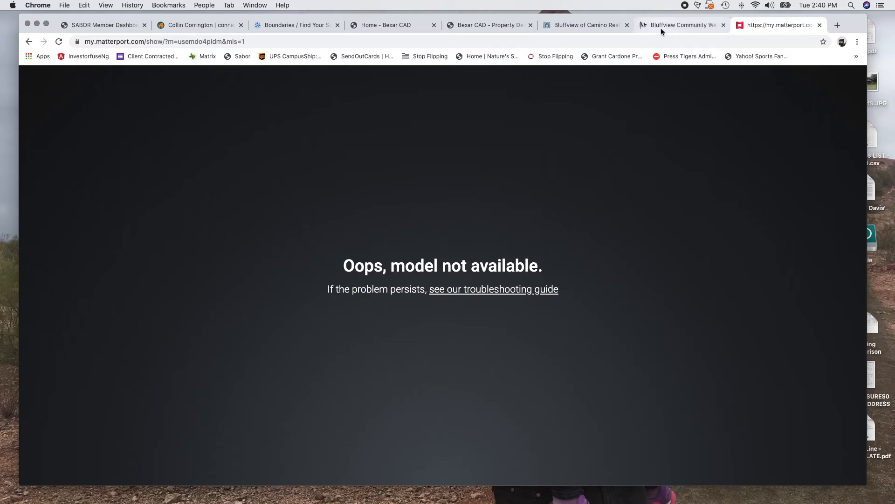
left_click(199, 23)
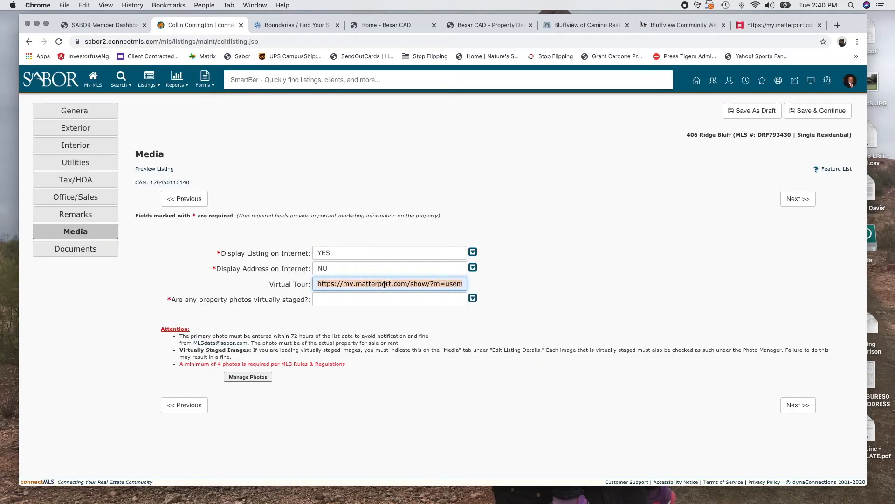
Replace the Virtual Tour link with the ListingBooster tour link and open a new tab for it
key("BackSpace")
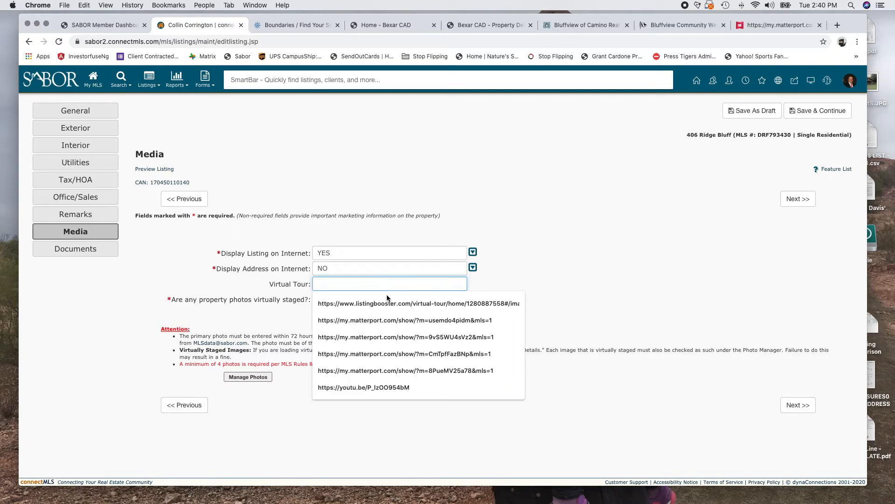
left_click(386, 293)
triple_click(394, 288)
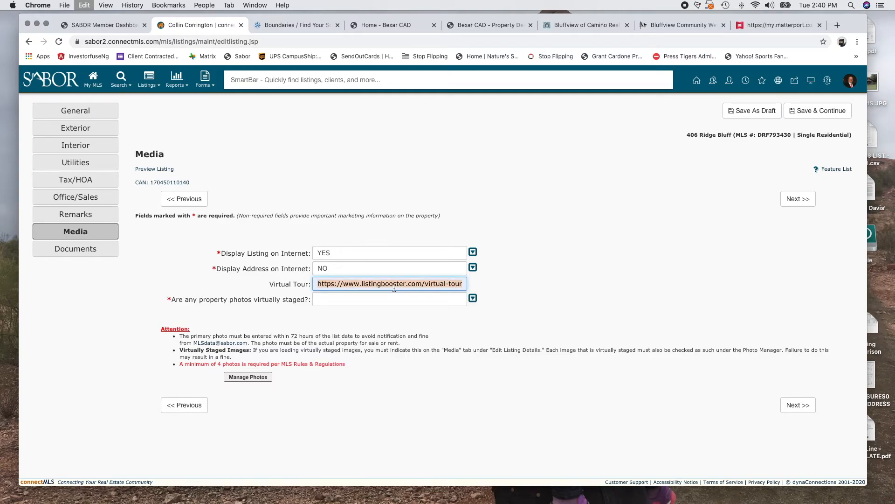
left_click(834, 29)
Load the pasted ListingBooster virtual tour link to check it, then close that tab
key("super+v")
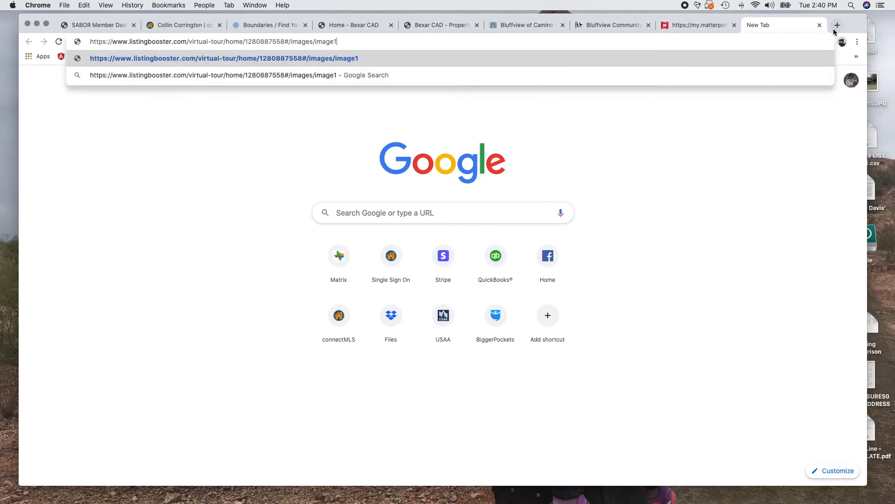
key("Return")
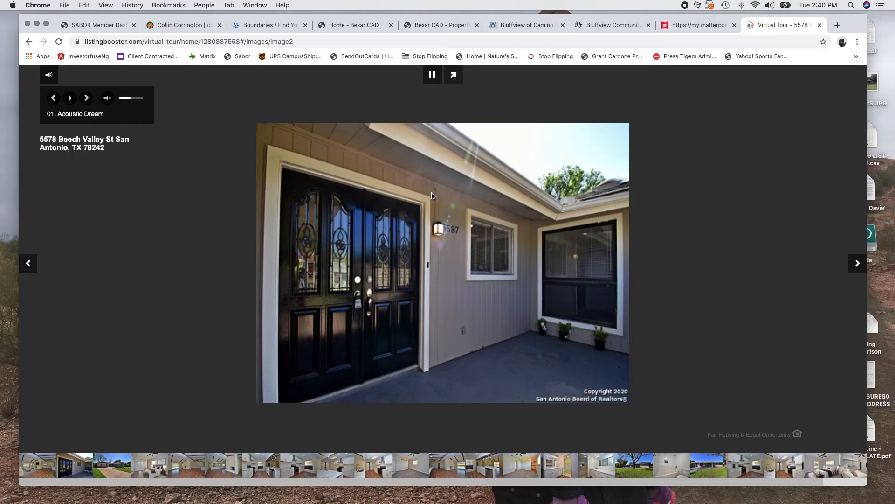
left_click(819, 25)
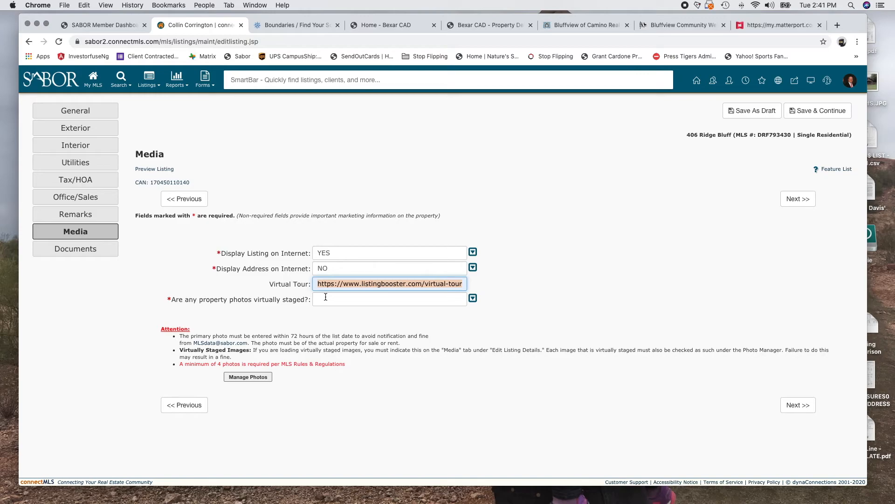
left_click(473, 299)
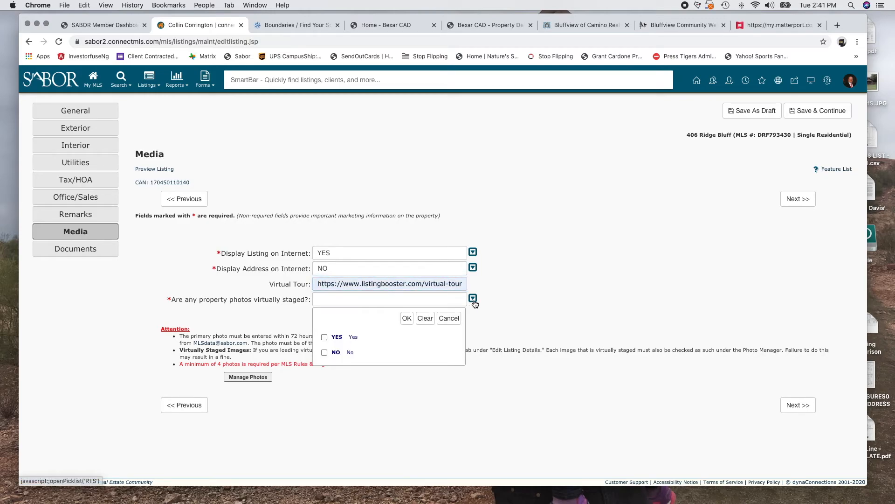
left_click(324, 337)
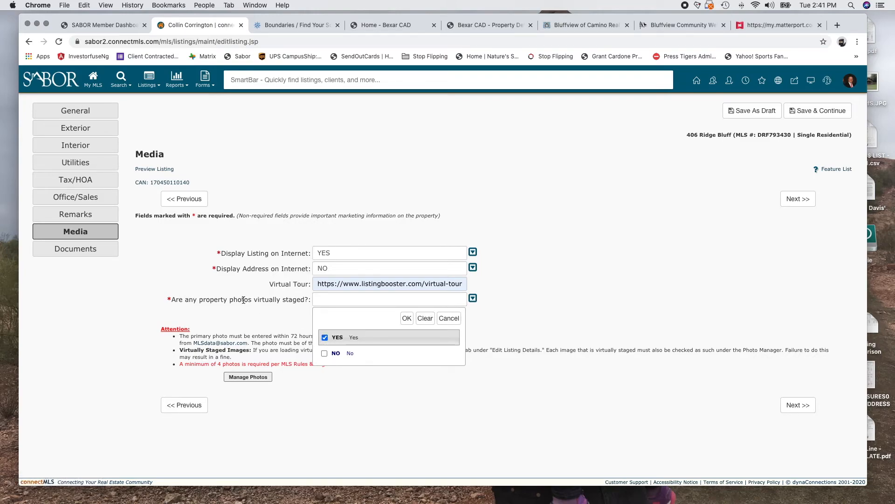
left_click(407, 320)
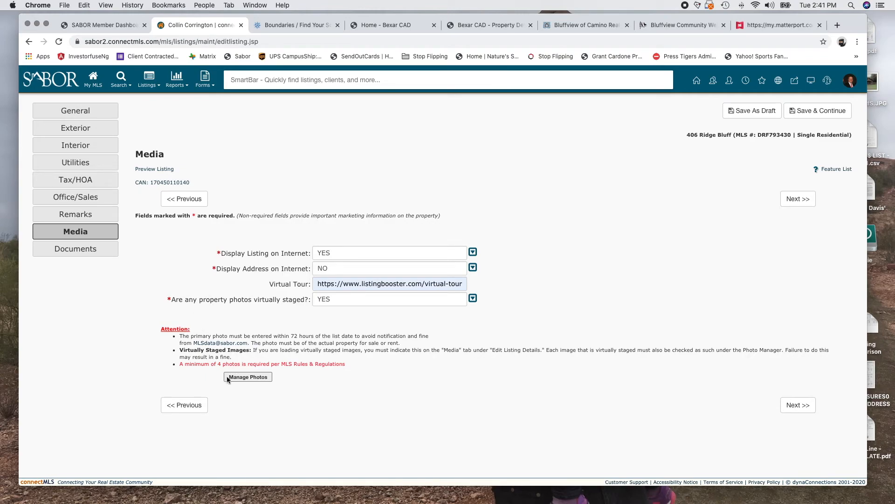
left_click(263, 379)
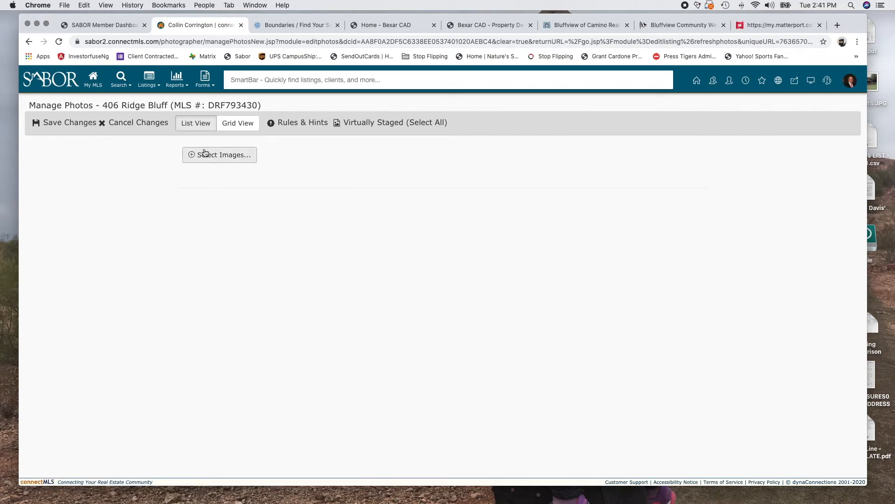
Upload IMG_5760.jpeg in the photo manager
left_click(232, 159)
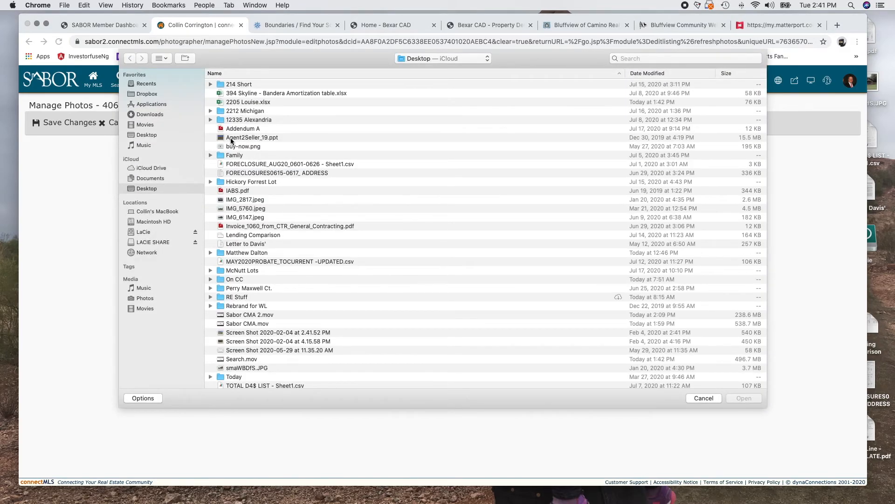
scroll(248, 290, "down", 2)
scroll(249, 290, "up", 3)
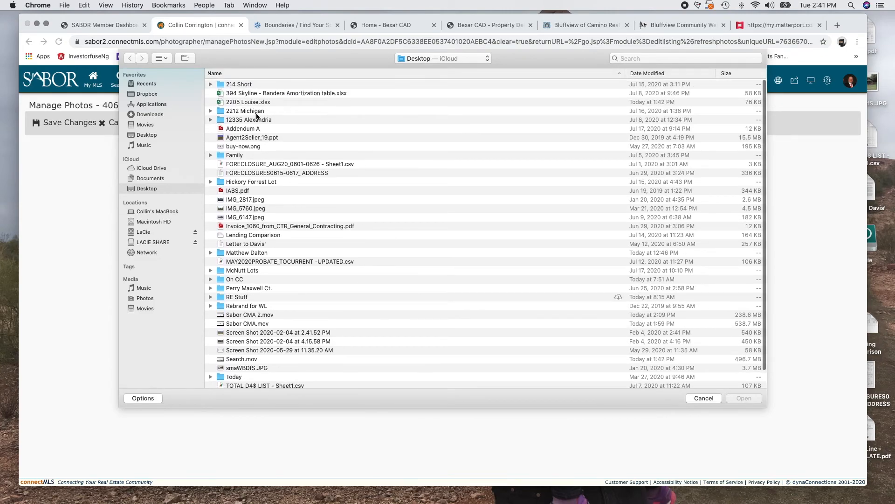
left_click(244, 210)
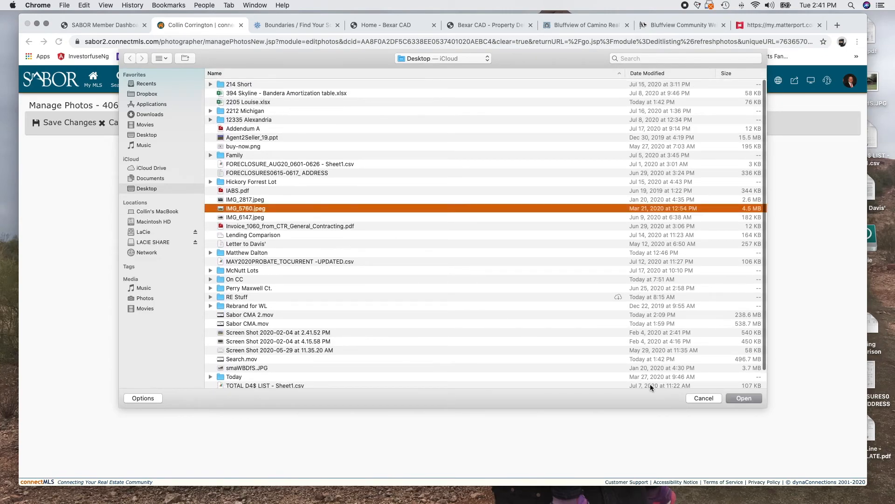
left_click(749, 398)
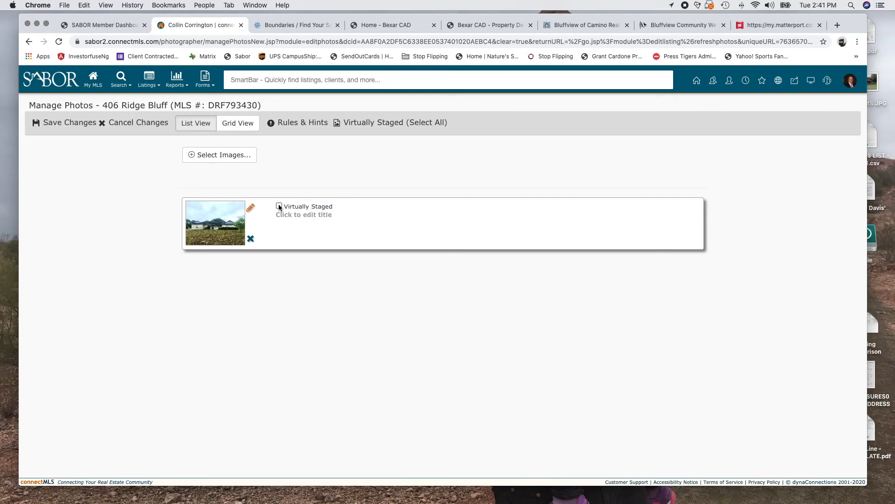
Title the photo Exterior Front, then cancel the photo changes and confirm Yes
left_click(305, 216)
left_click(332, 213)
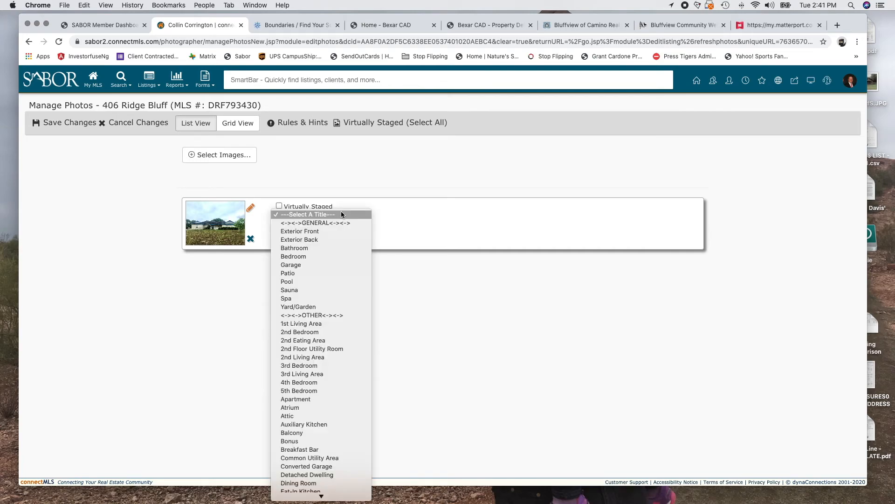
left_click(321, 233)
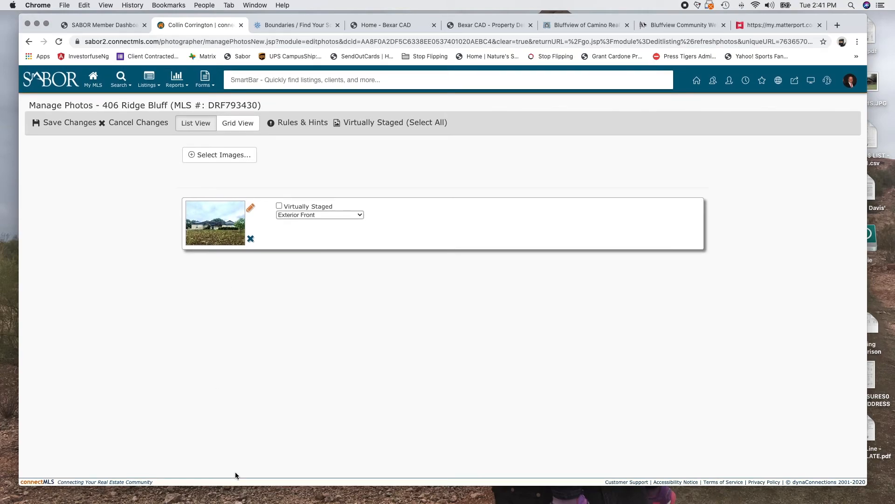
left_click(133, 122)
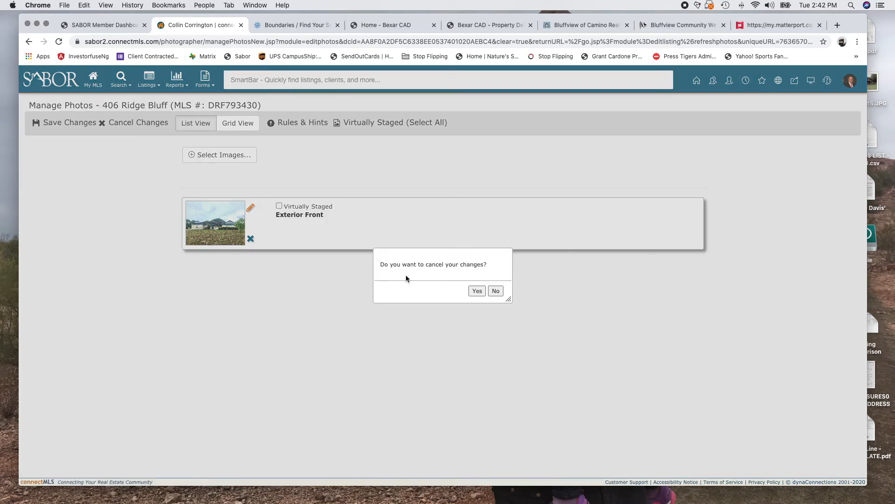
left_click(473, 290)
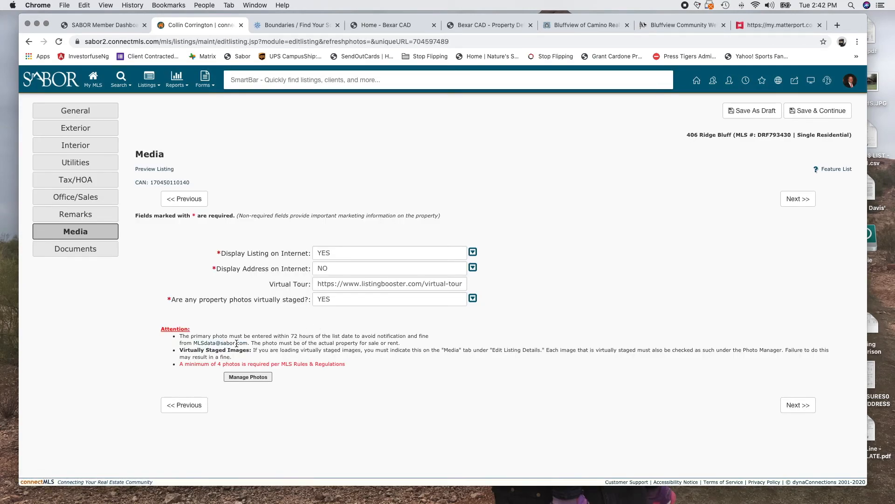
Save the draft with Next >> on the Media page to reach Documents
left_click(789, 405)
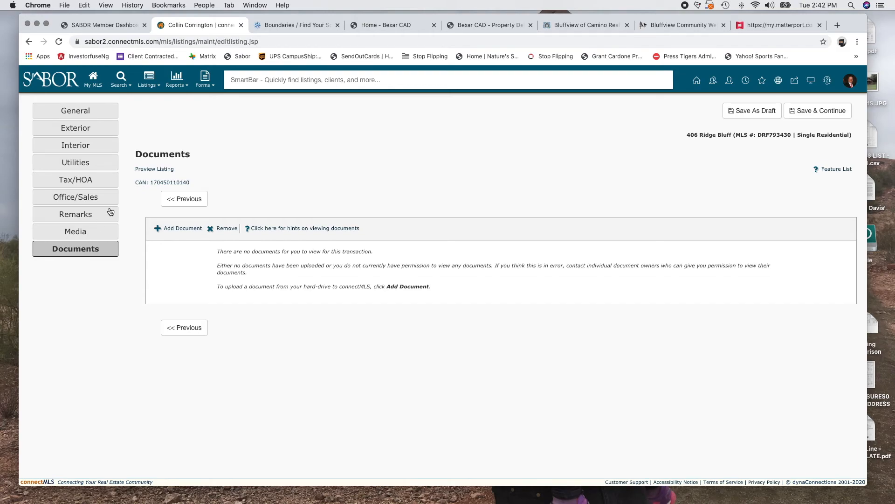
left_click(180, 229)
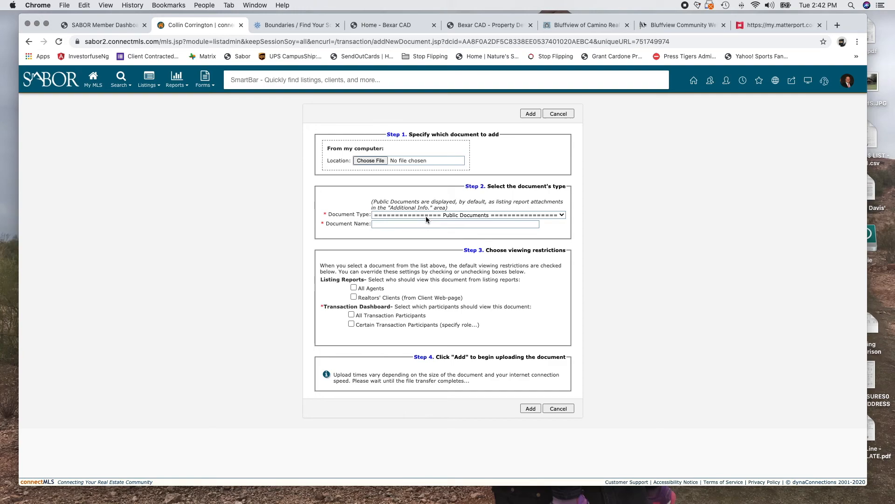
Dismiss the file picker without choosing a file and look through the document types
left_click(366, 162)
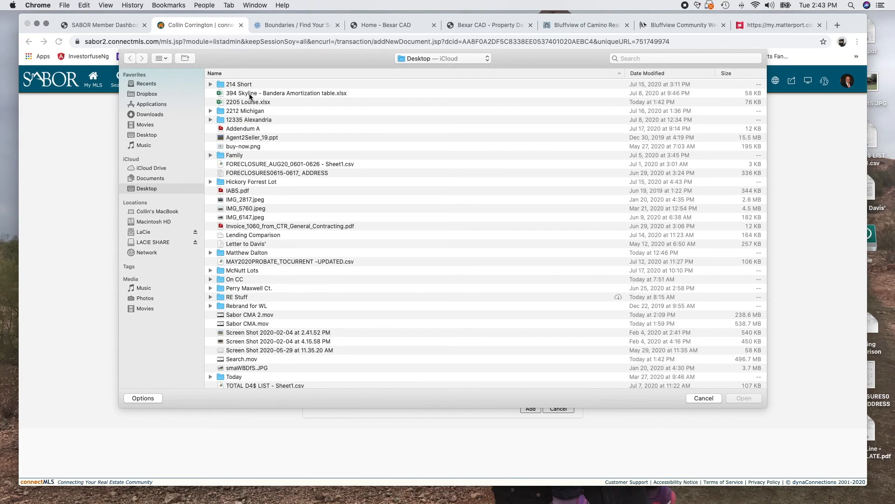
left_click(704, 401)
left_click(438, 215)
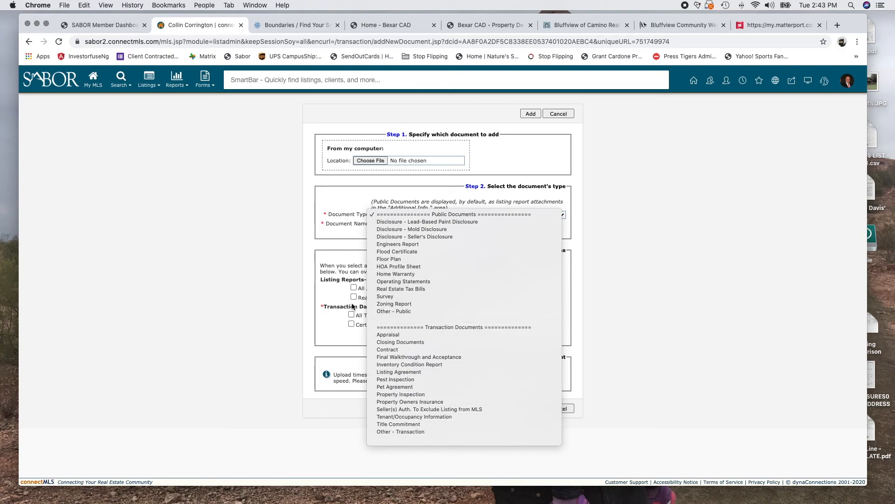
left_click(329, 244)
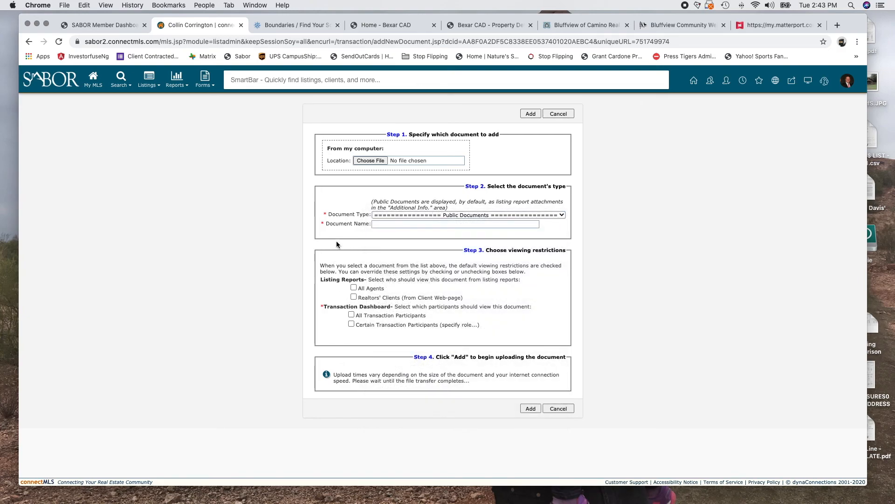
Set document name and type to Seller's Disclosure, then abandon the form with Cancel
left_click(425, 224)
left_click(414, 240)
left_click(412, 216)
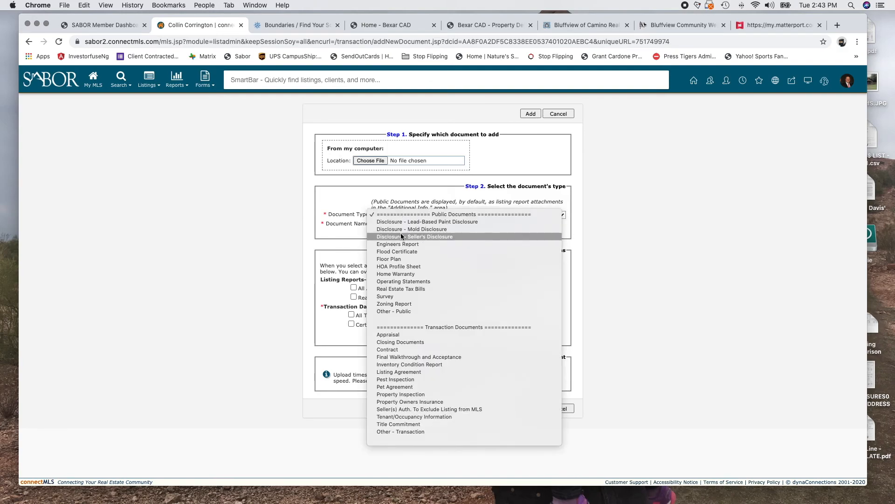
left_click(401, 236)
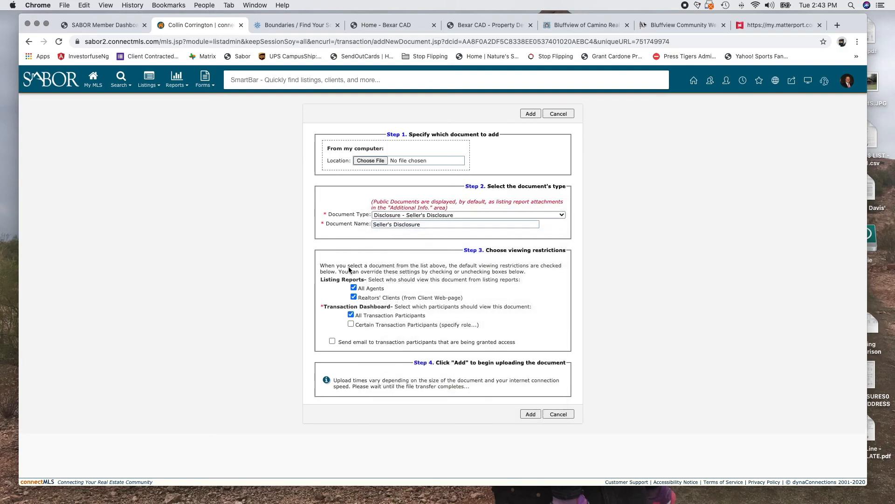
left_click(452, 215)
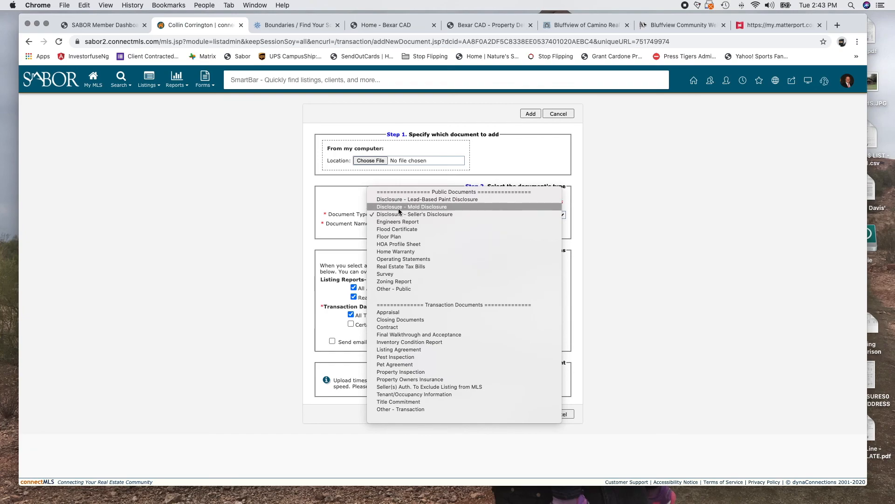
left_click(323, 256)
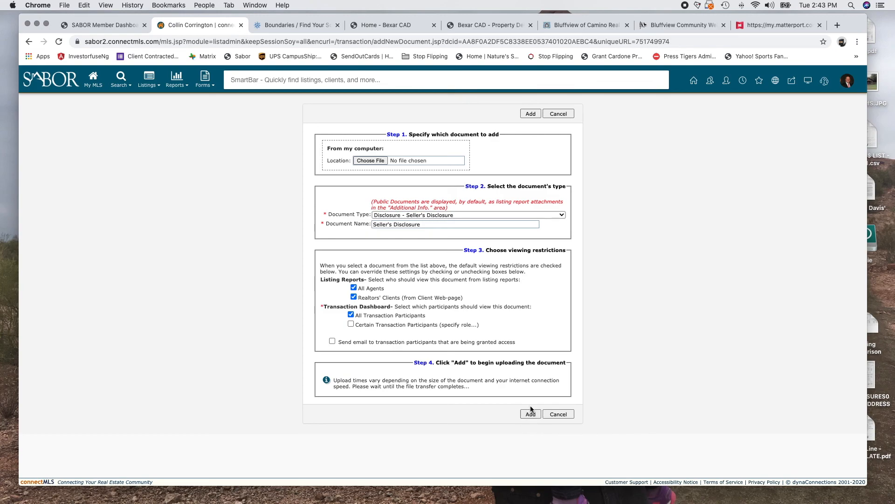
left_click(553, 415)
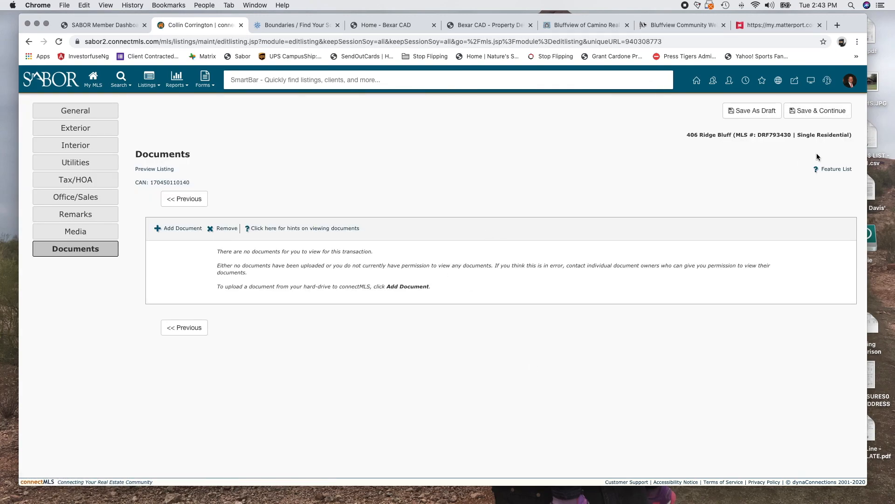
Save with Save & Continue to reach the Listing Summary and its rules check
left_click(809, 117)
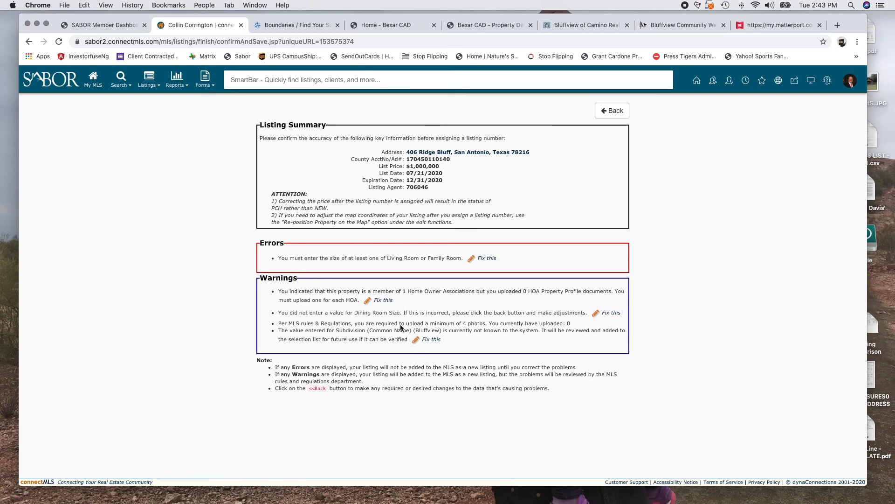
Highlight the HOA documents warning, then go Back to the listing's edit pages
left_click_drag(275, 293, 410, 303)
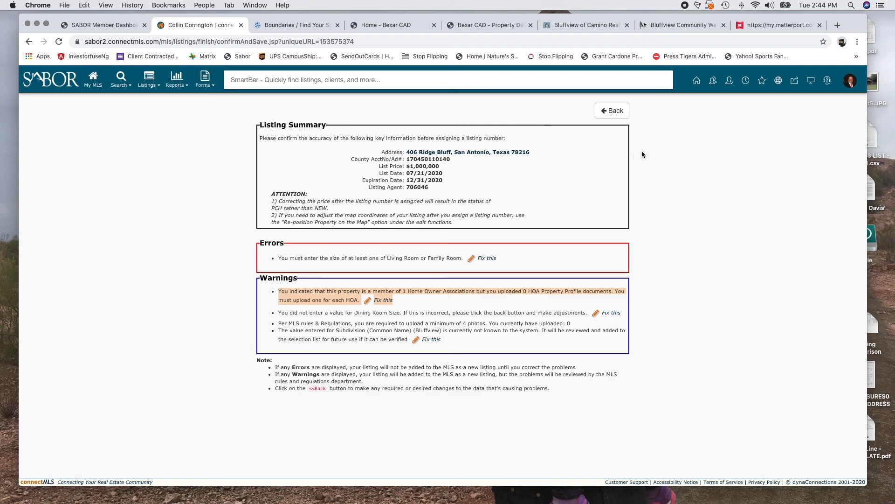
left_click(613, 113)
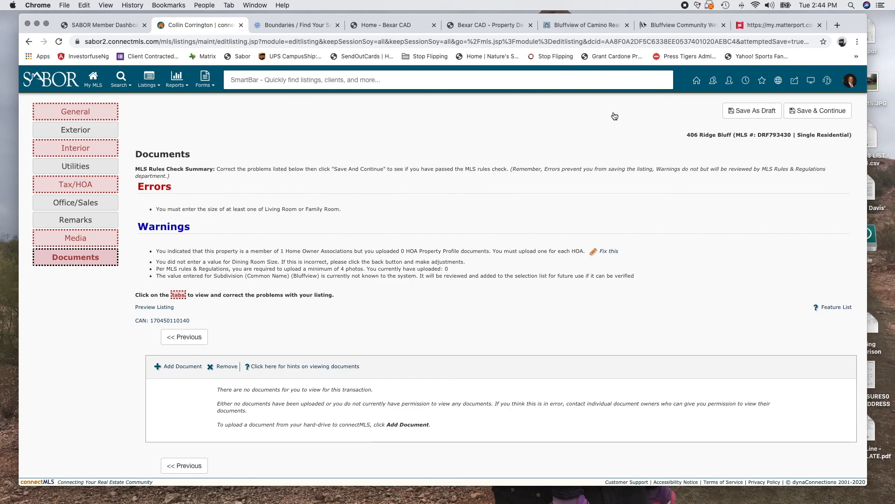
Switch to the Media section in the left sidebar and scroll down through it
left_click(68, 237)
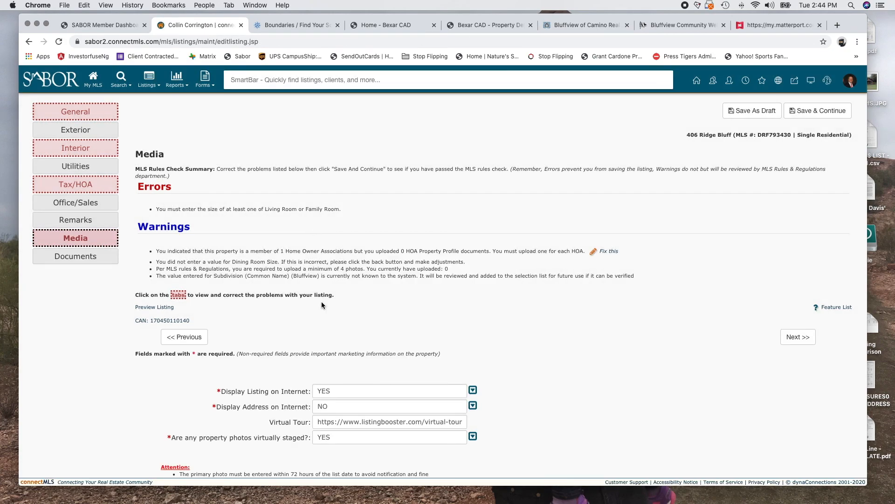
scroll(322, 305, "down", 2)
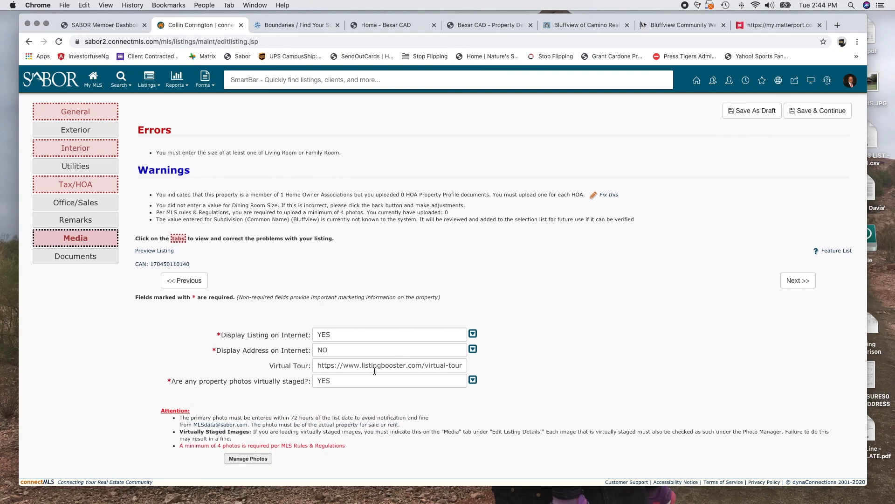